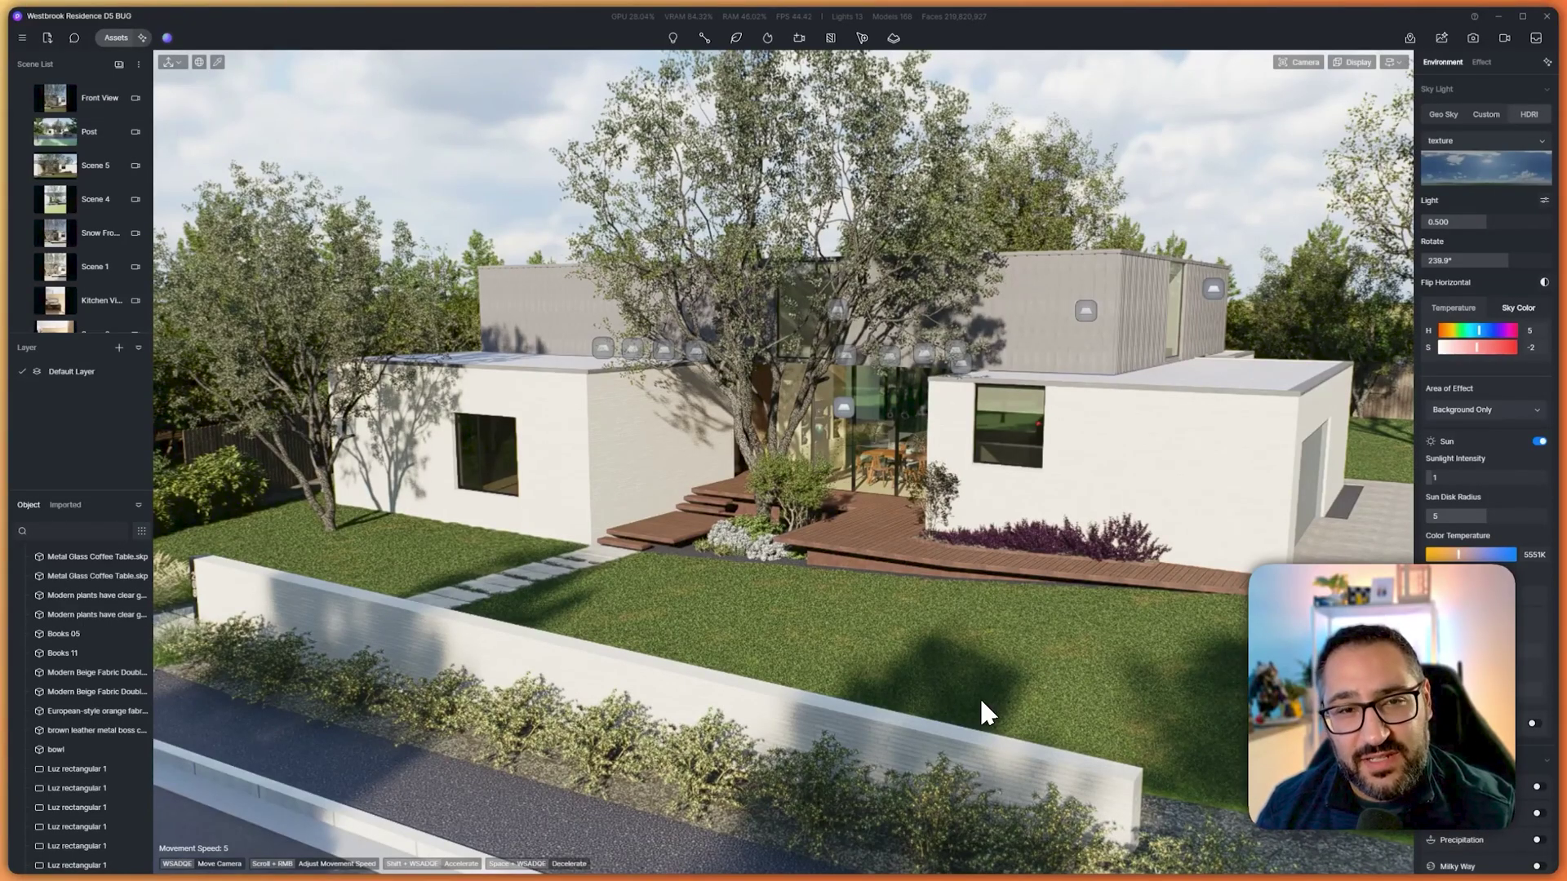
mouse_move(91, 377)
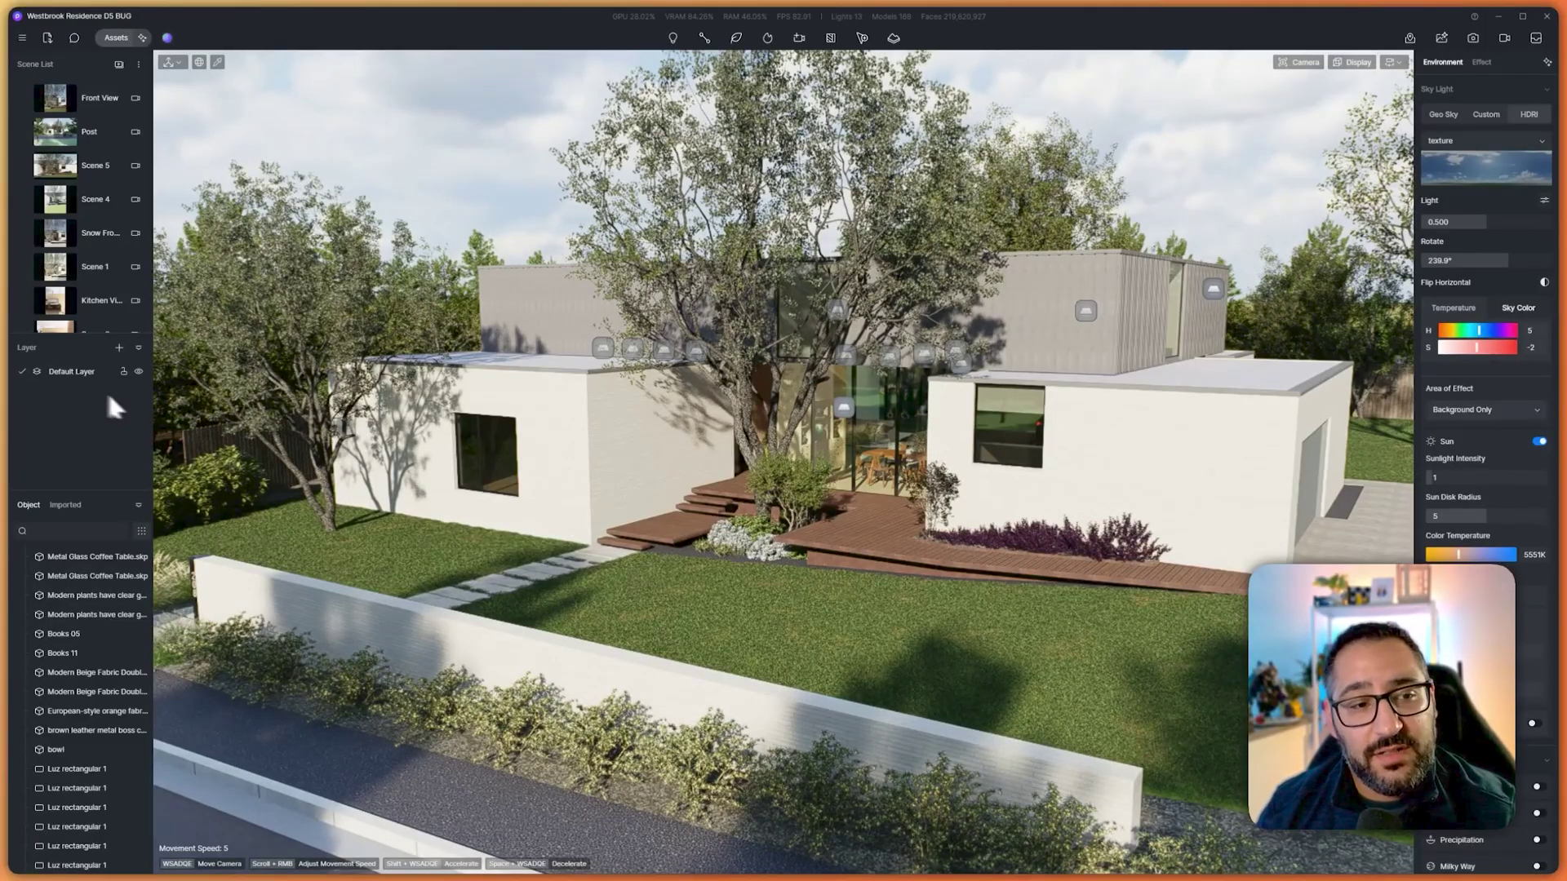
scroll(89, 690, down, 3)
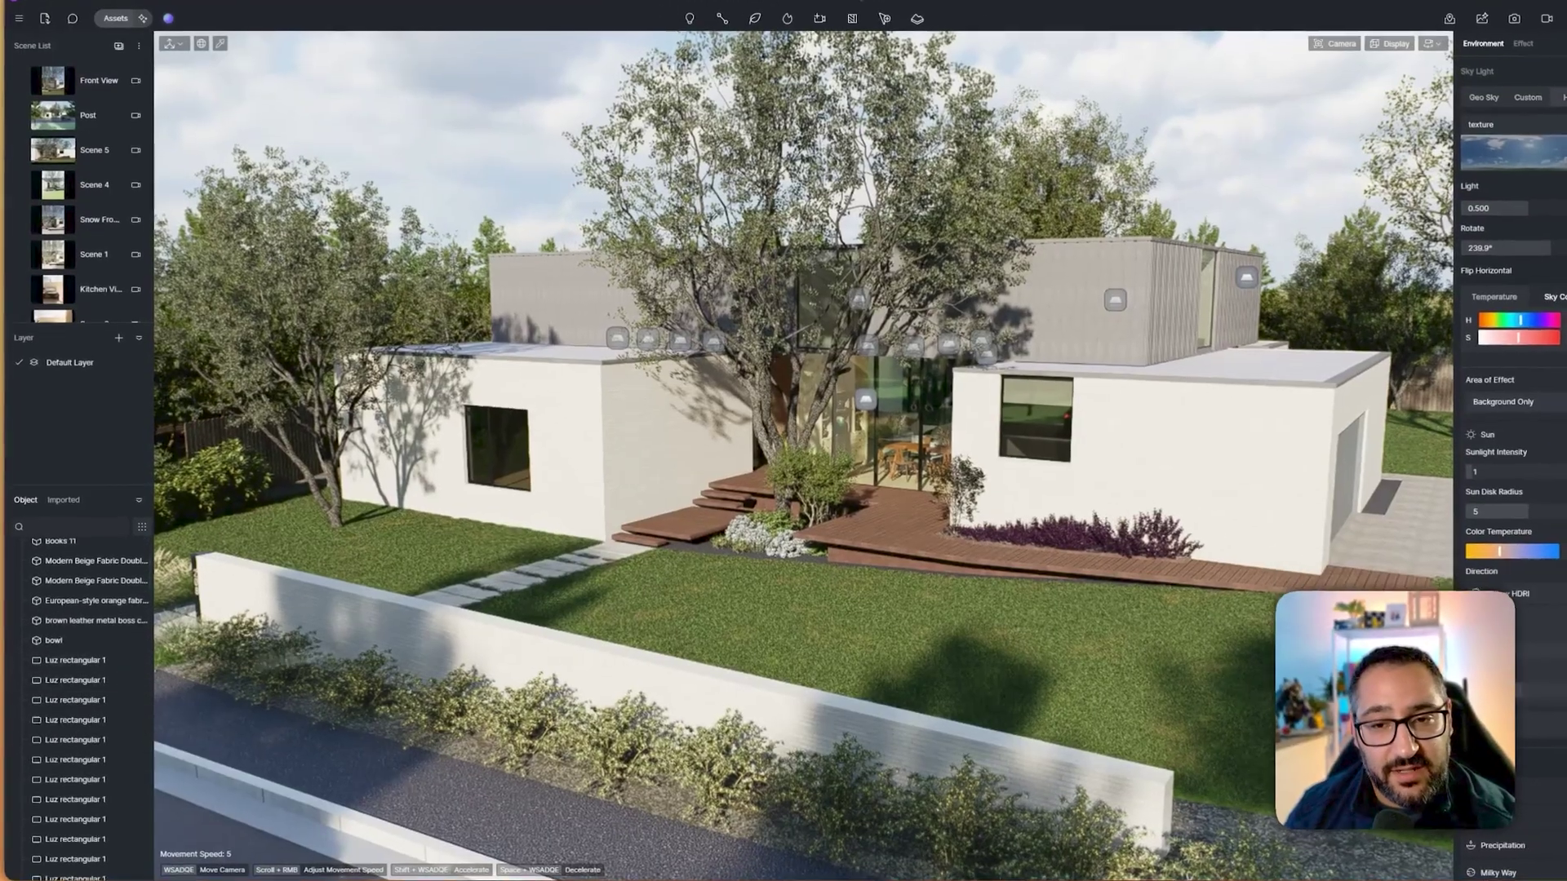
right_drag(906, 564, 1086, 699)
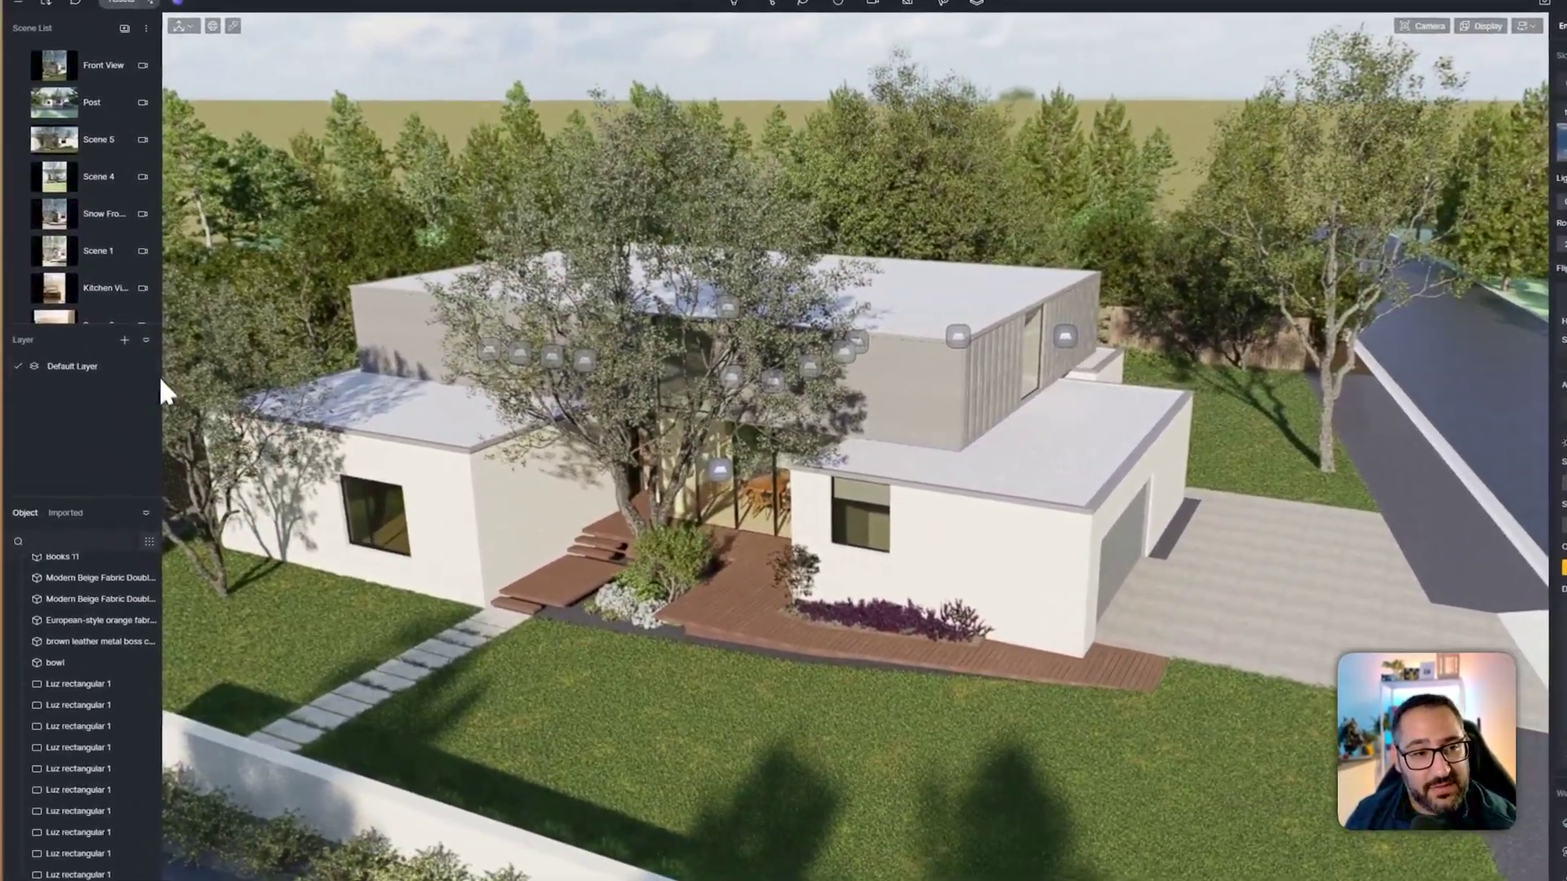
click(76, 350)
click(154, 366)
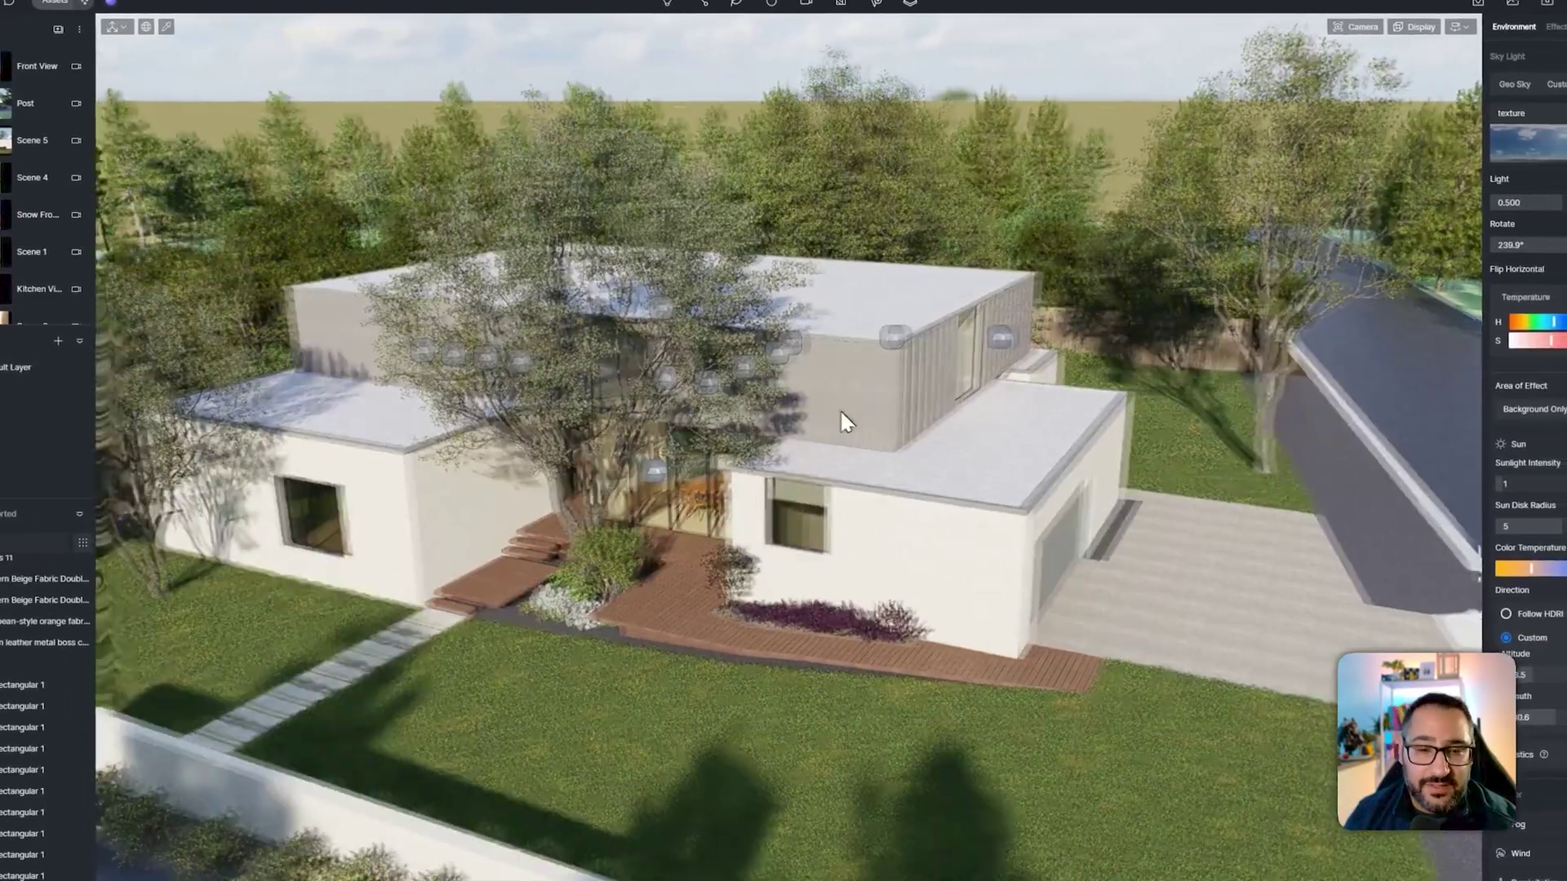
right_drag(839, 409, 808, 415)
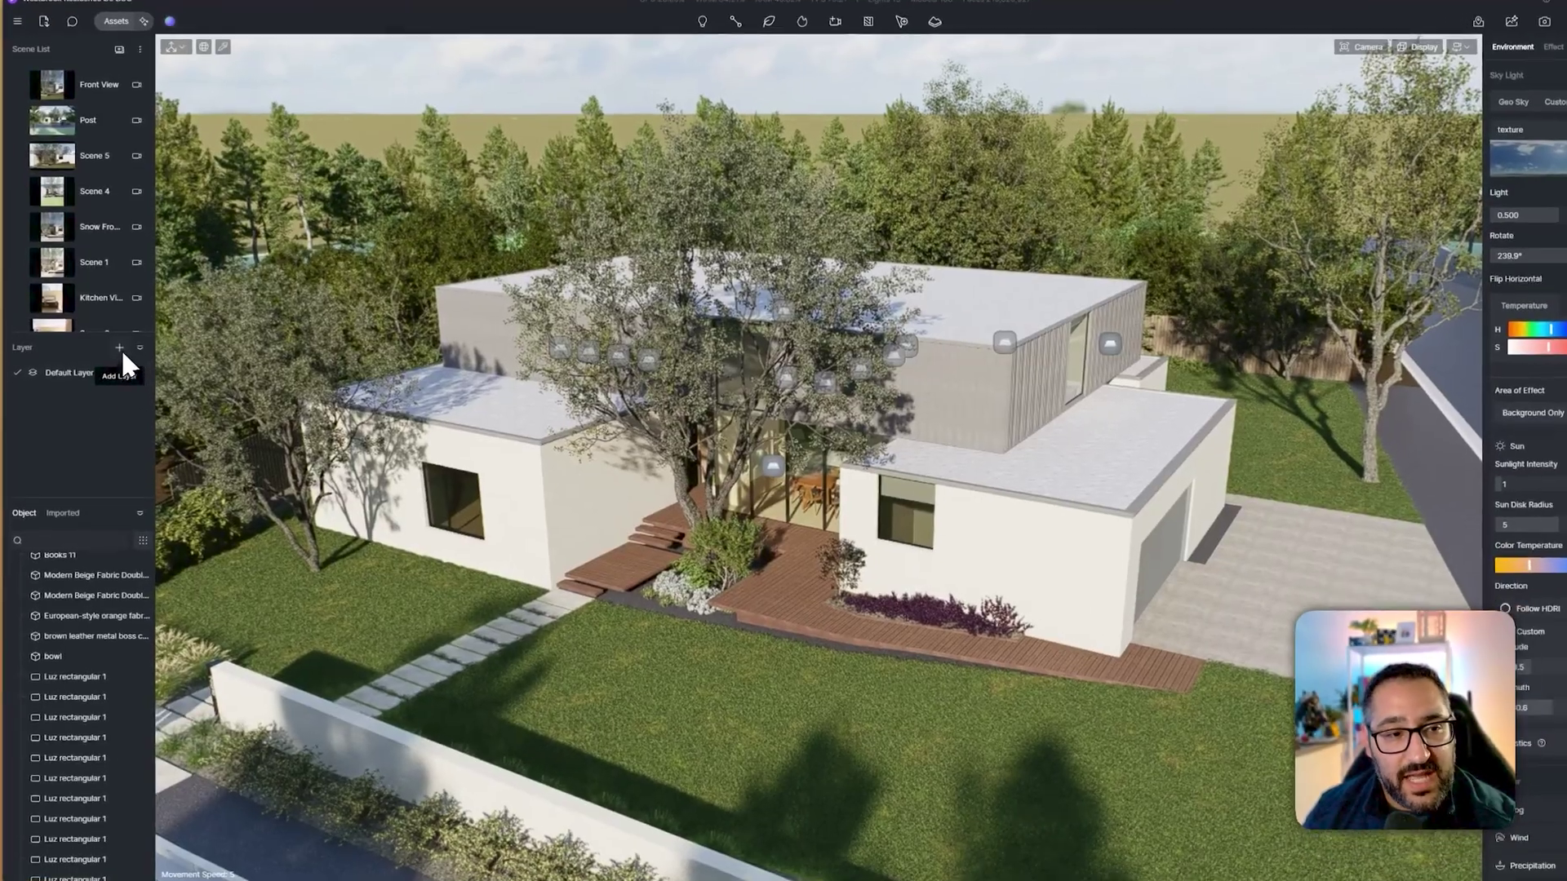
- Add a new layer and name it Lights
click(119, 348)
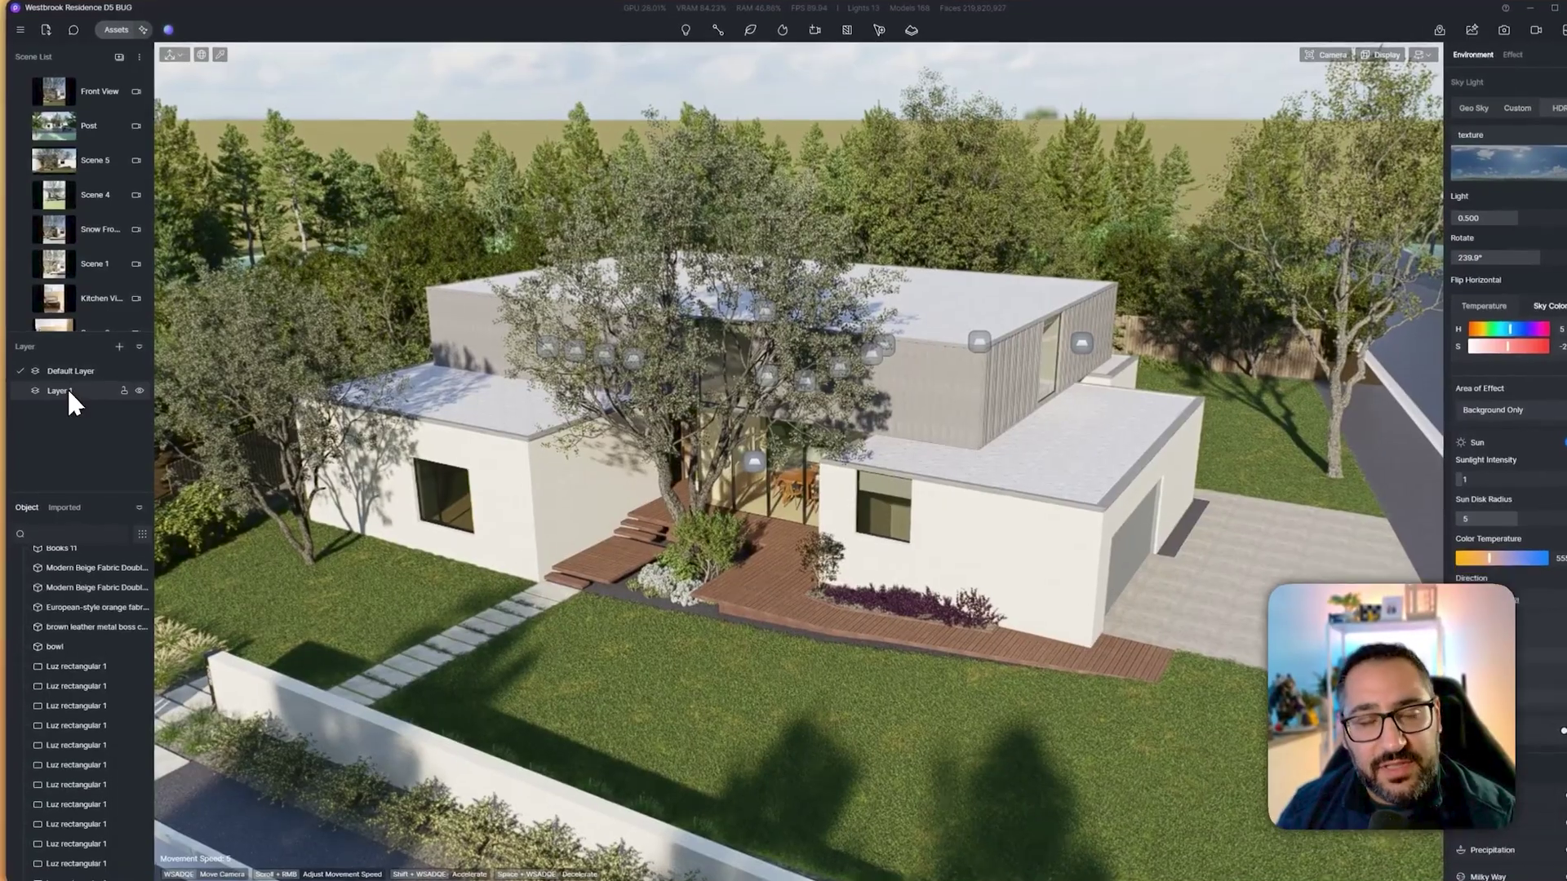
double_click(70, 392)
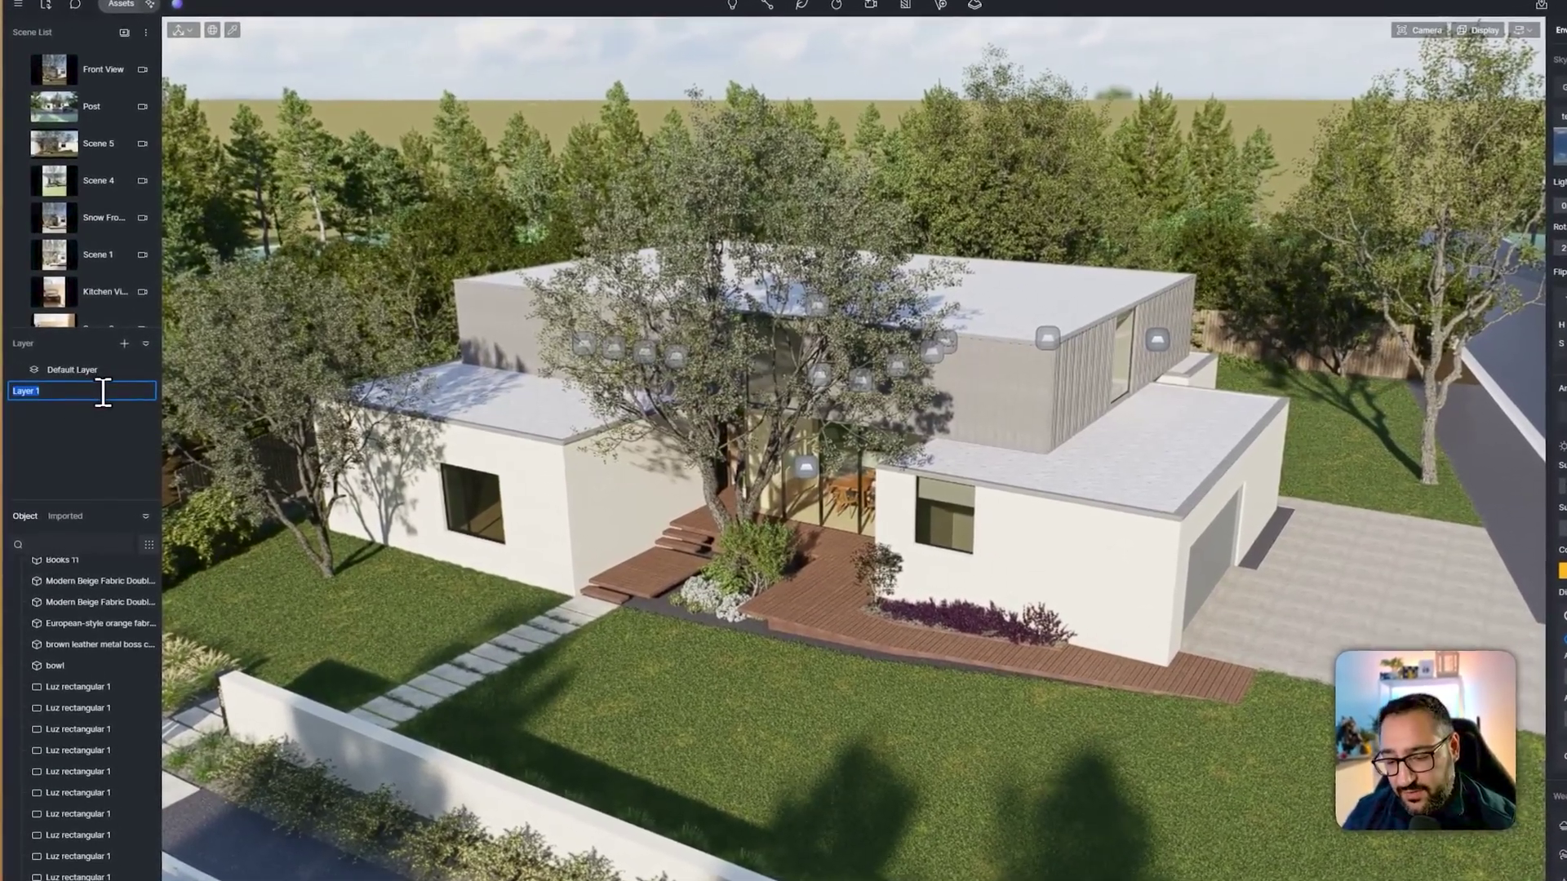
text(Lights)
key(Return)
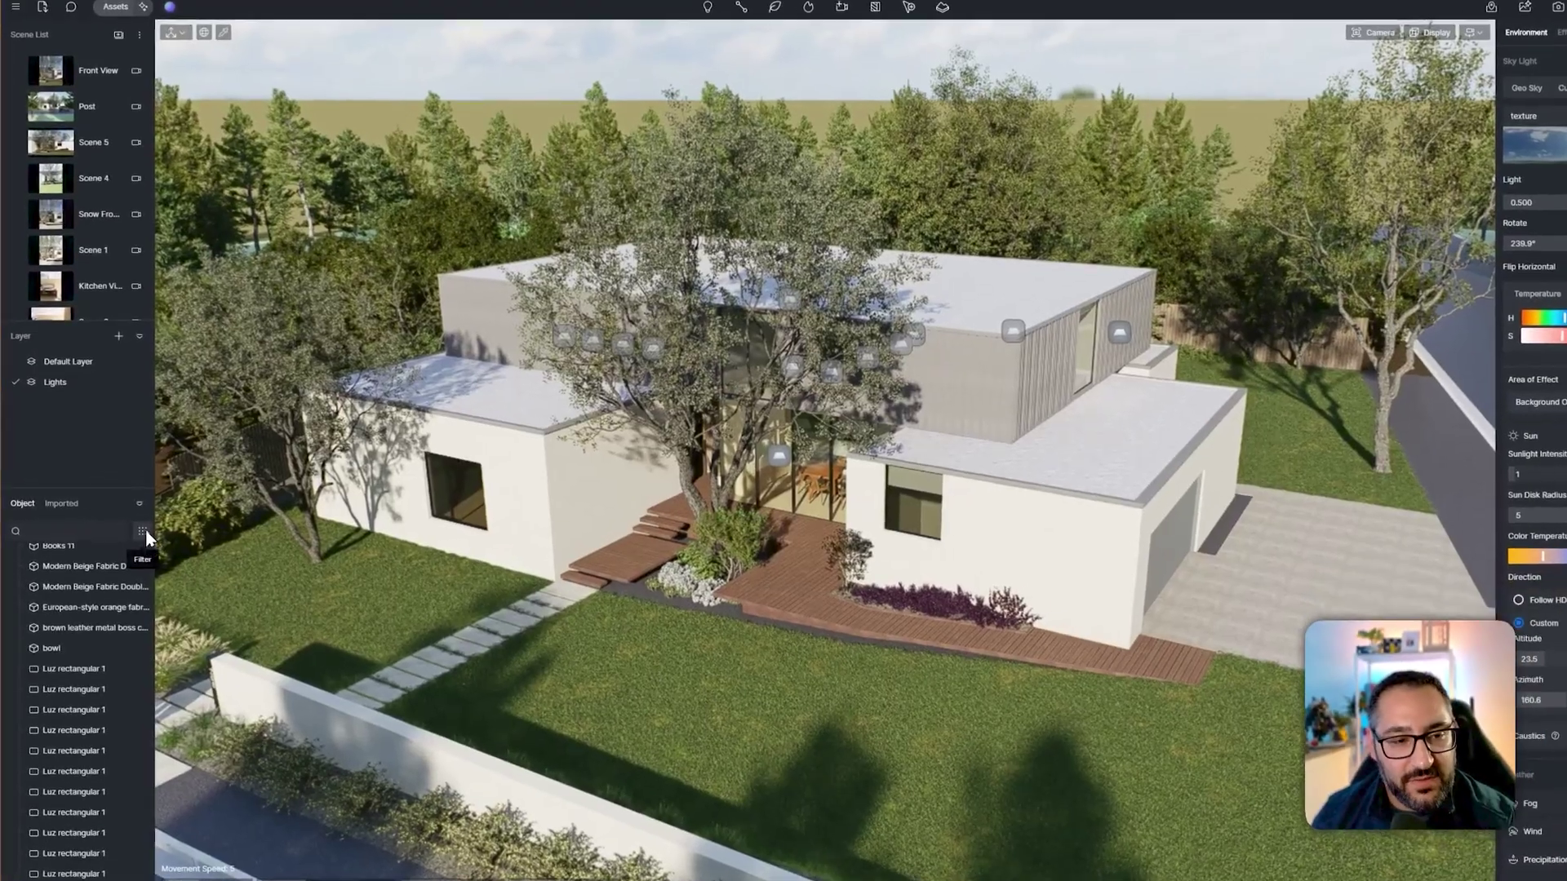
- Filter the object list to lights and assign all the rectangular lights to the Lights layer
click(142, 531)
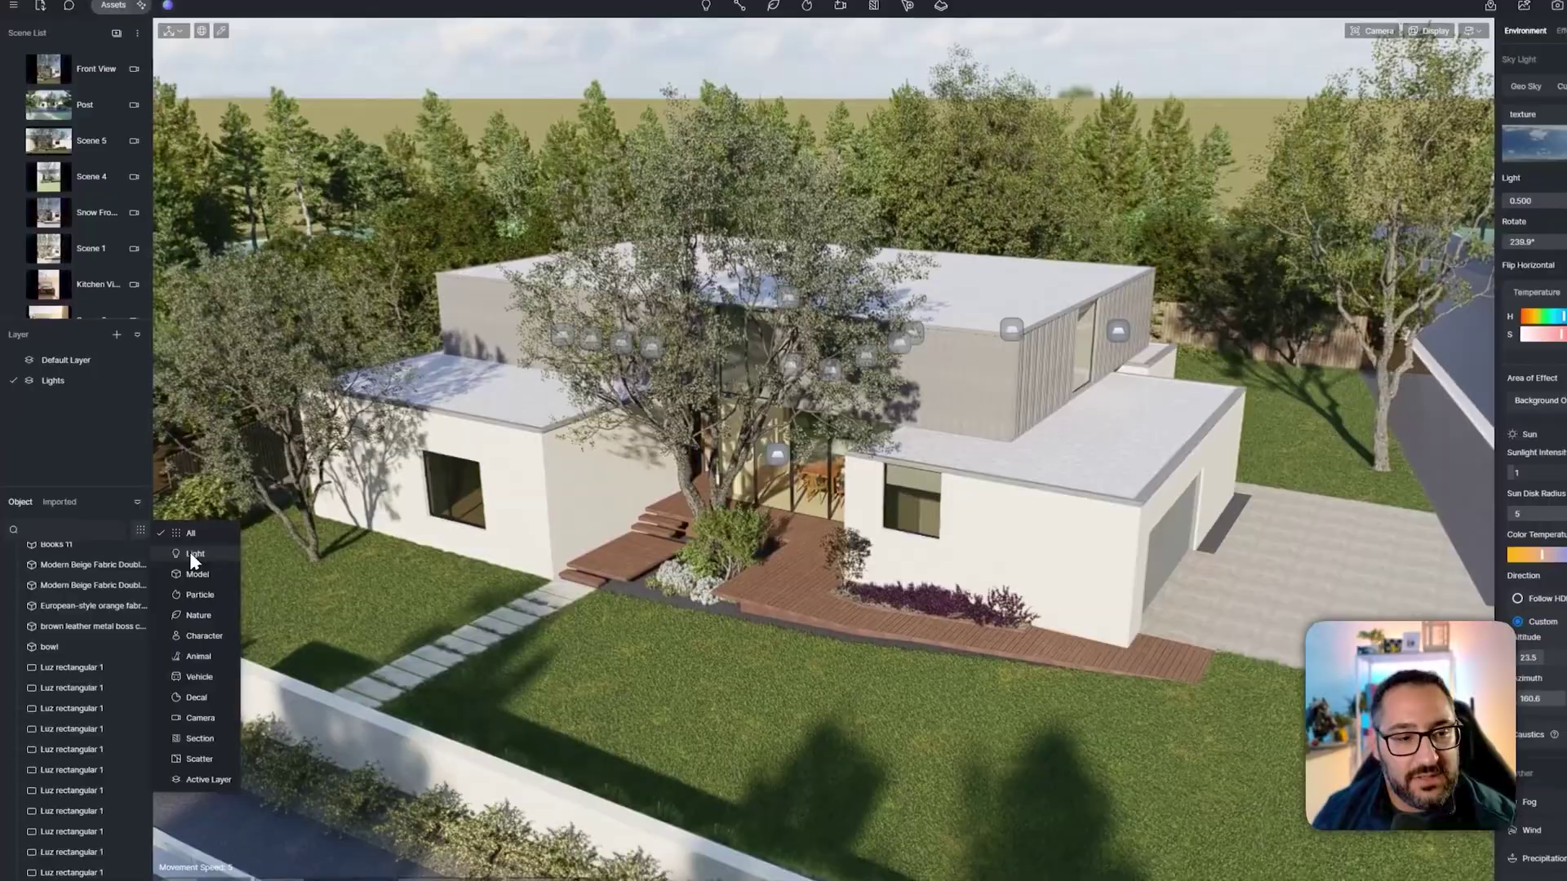
click(195, 554)
click(91, 556)
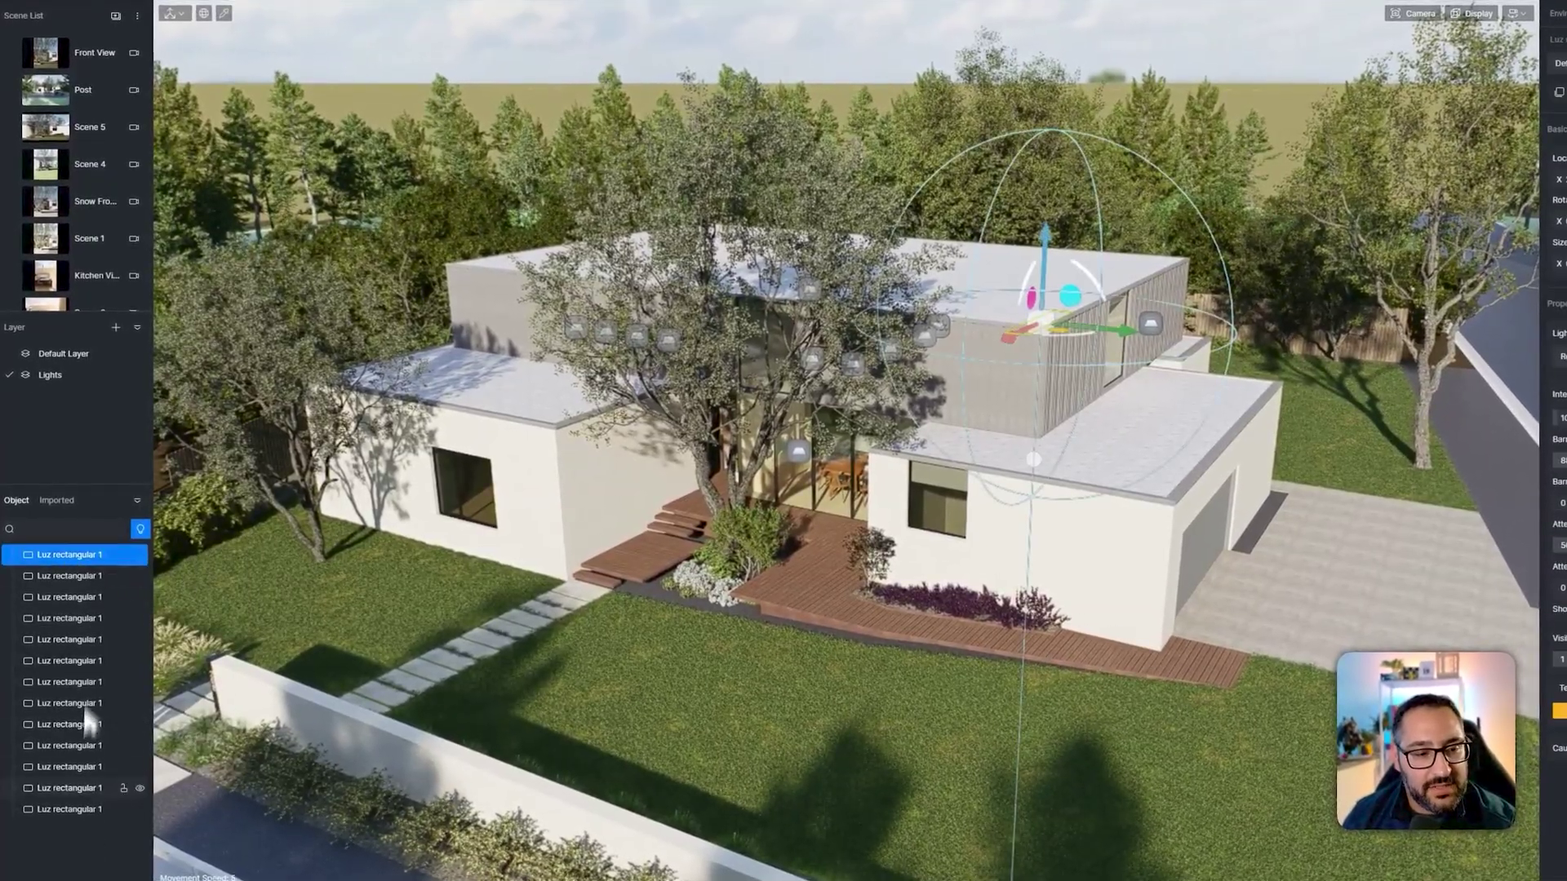
shift+click(72, 809)
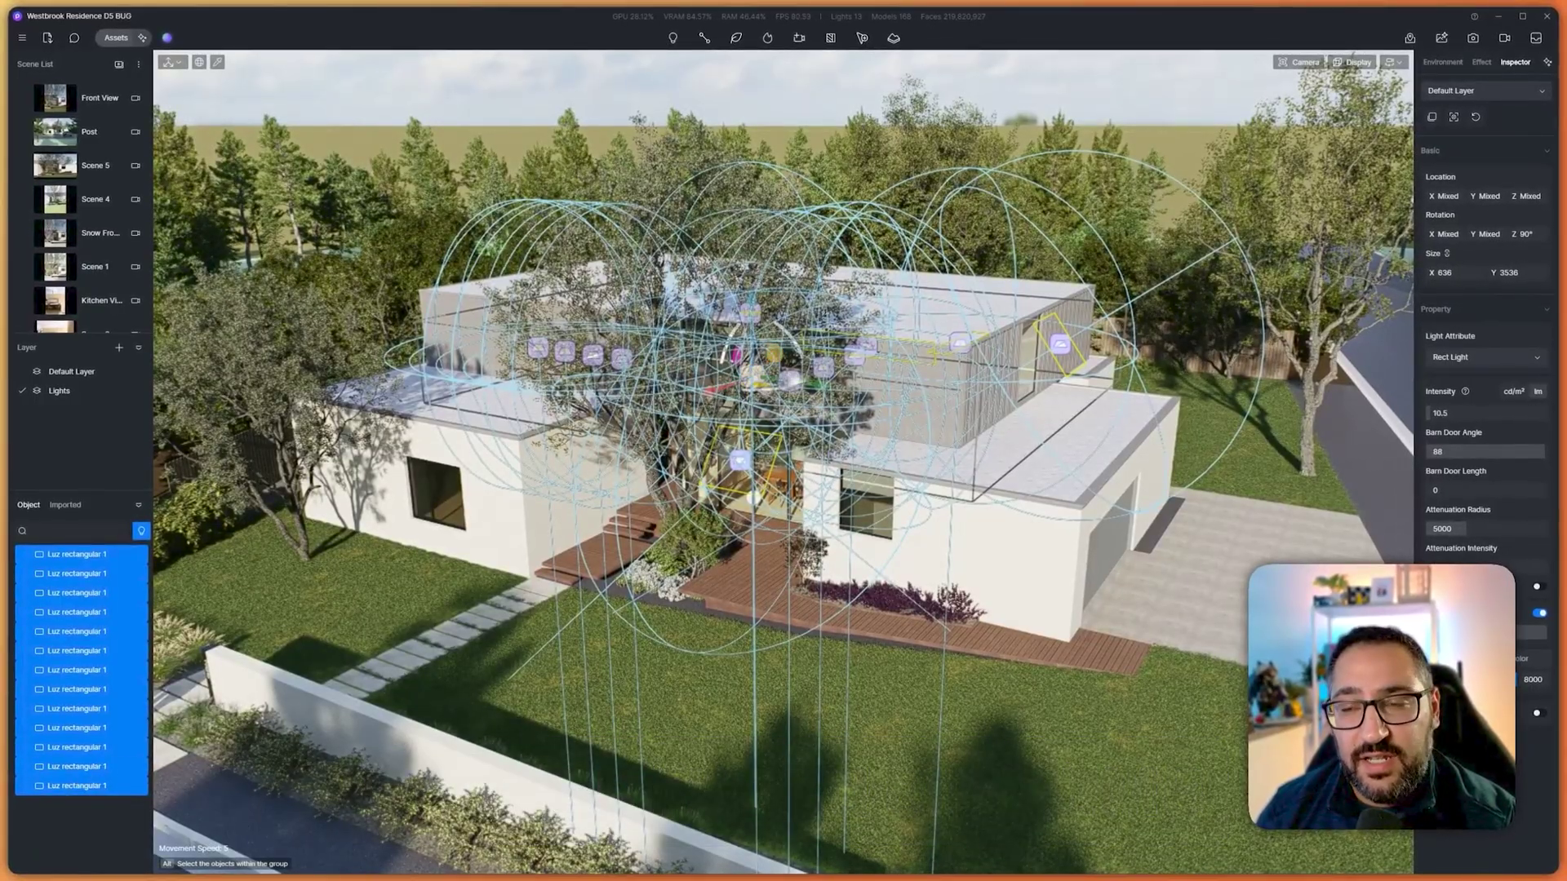
click(1442, 94)
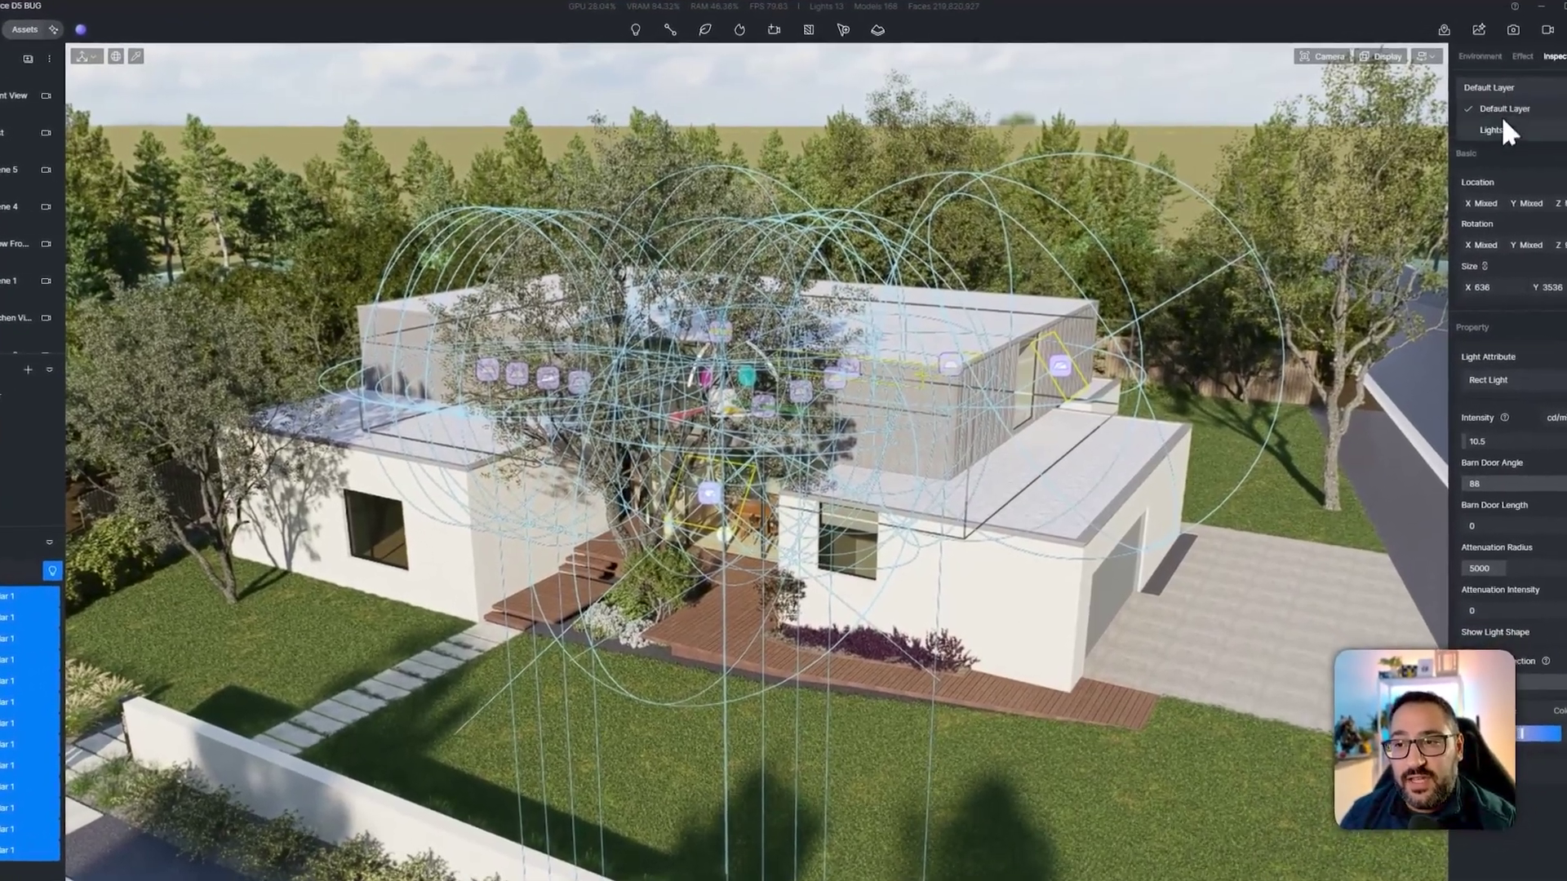
click(1502, 130)
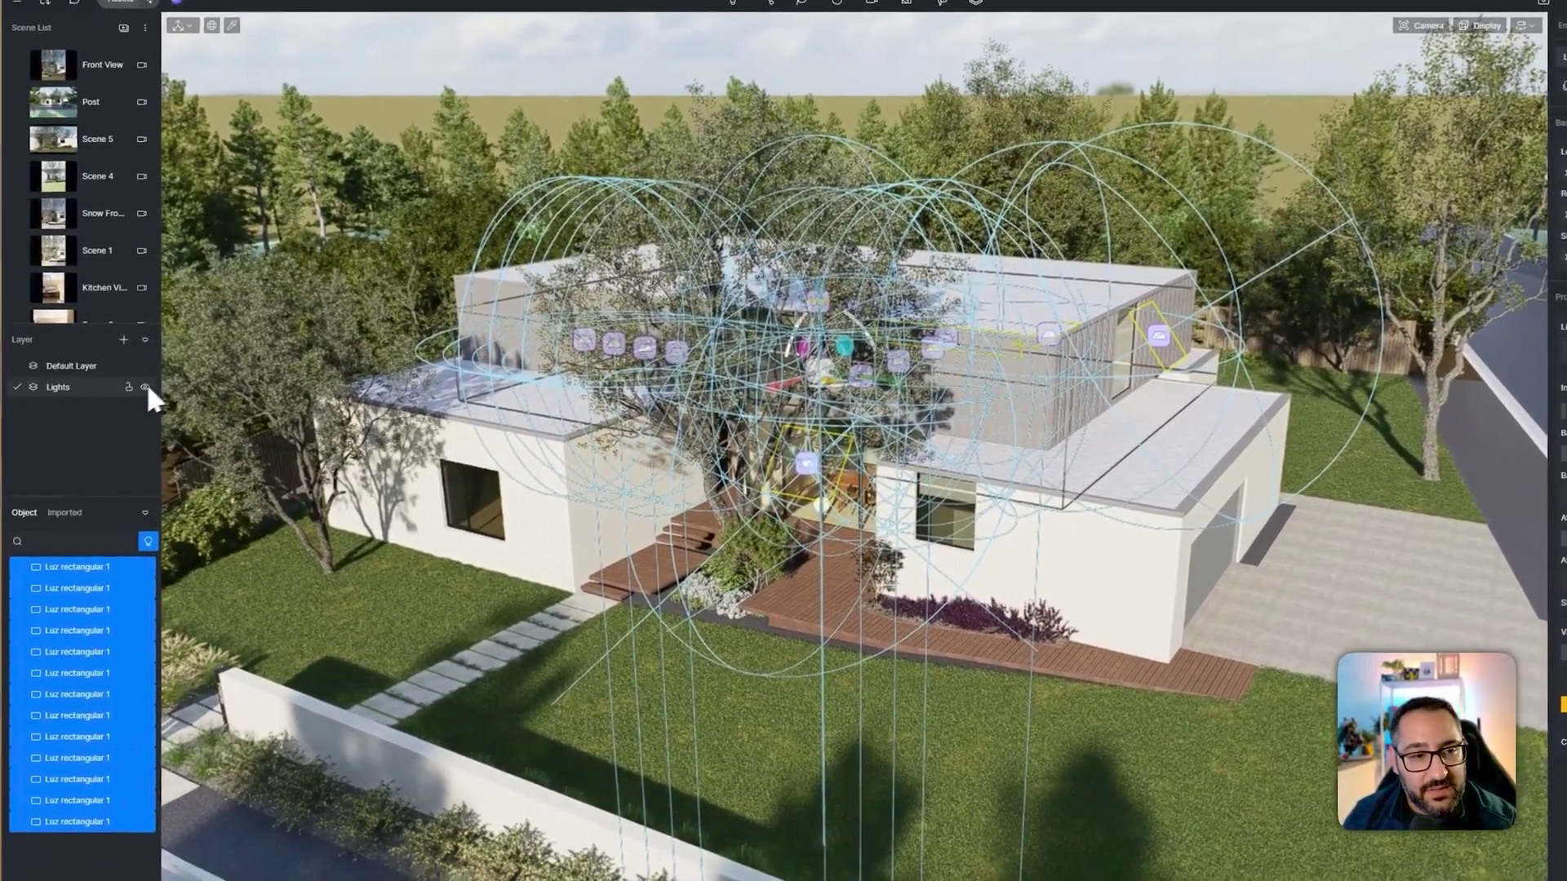
- Hide and show the Lights layer several times to check that it controls the lights, leaving it visible
click(115, 401)
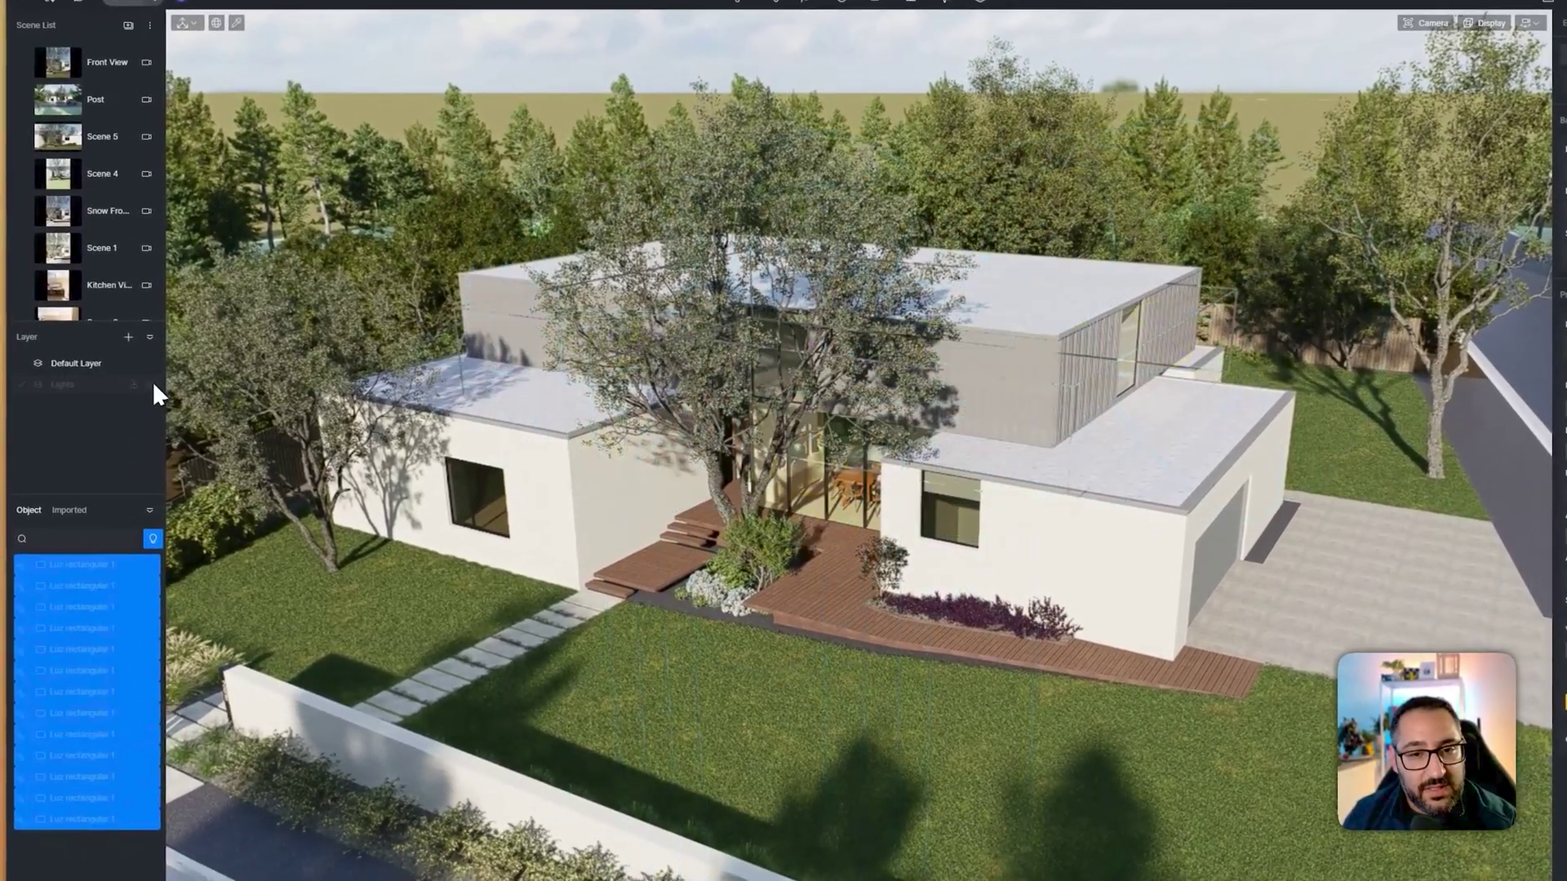
click(150, 383)
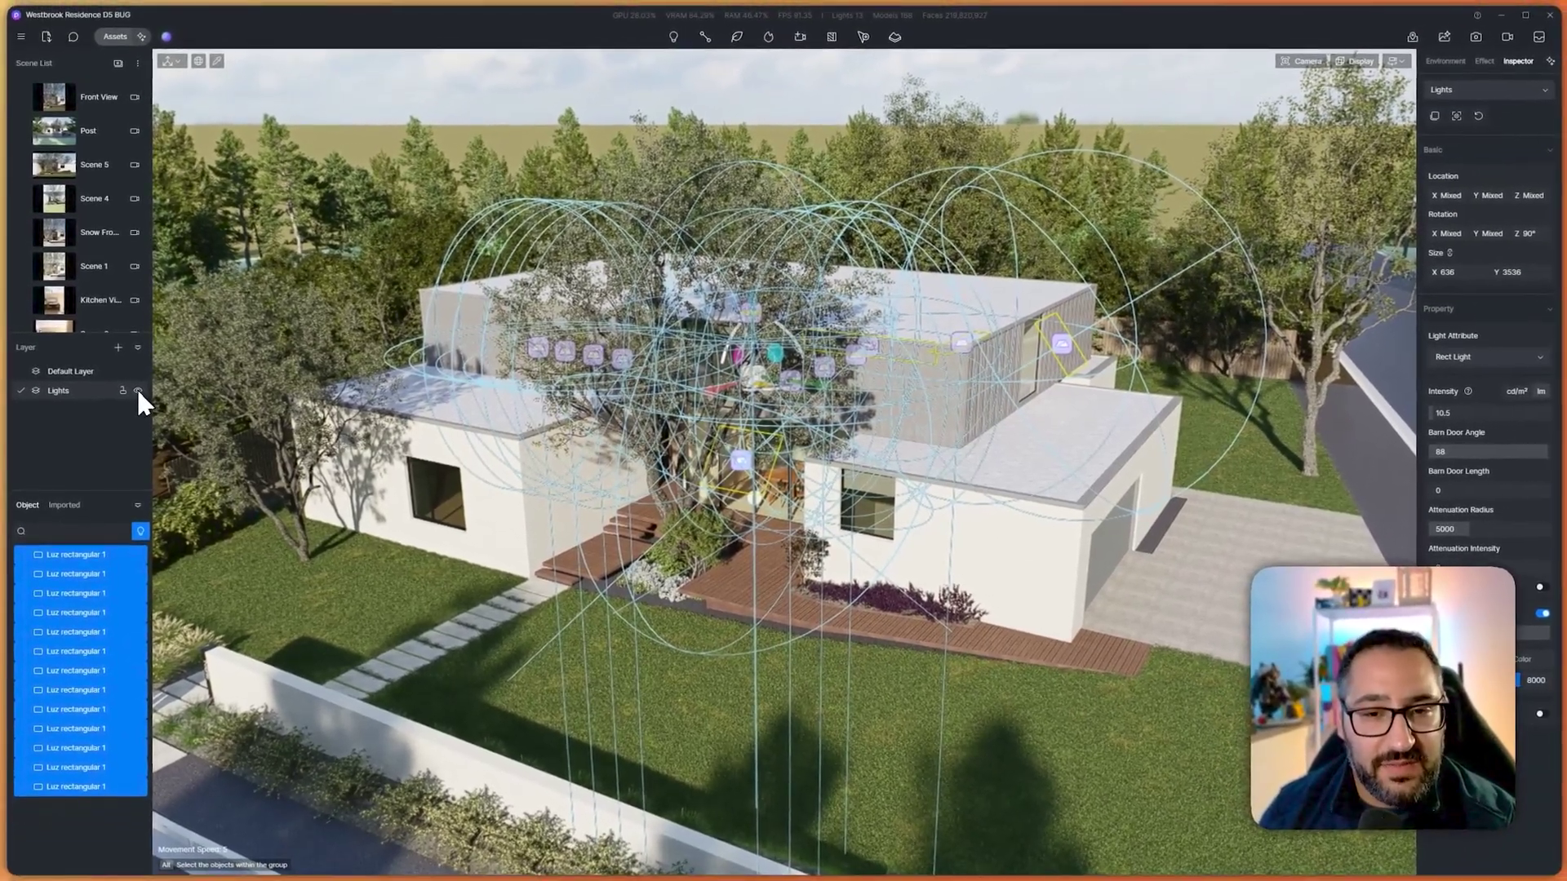
click(141, 390)
click(140, 390)
click(140, 390)
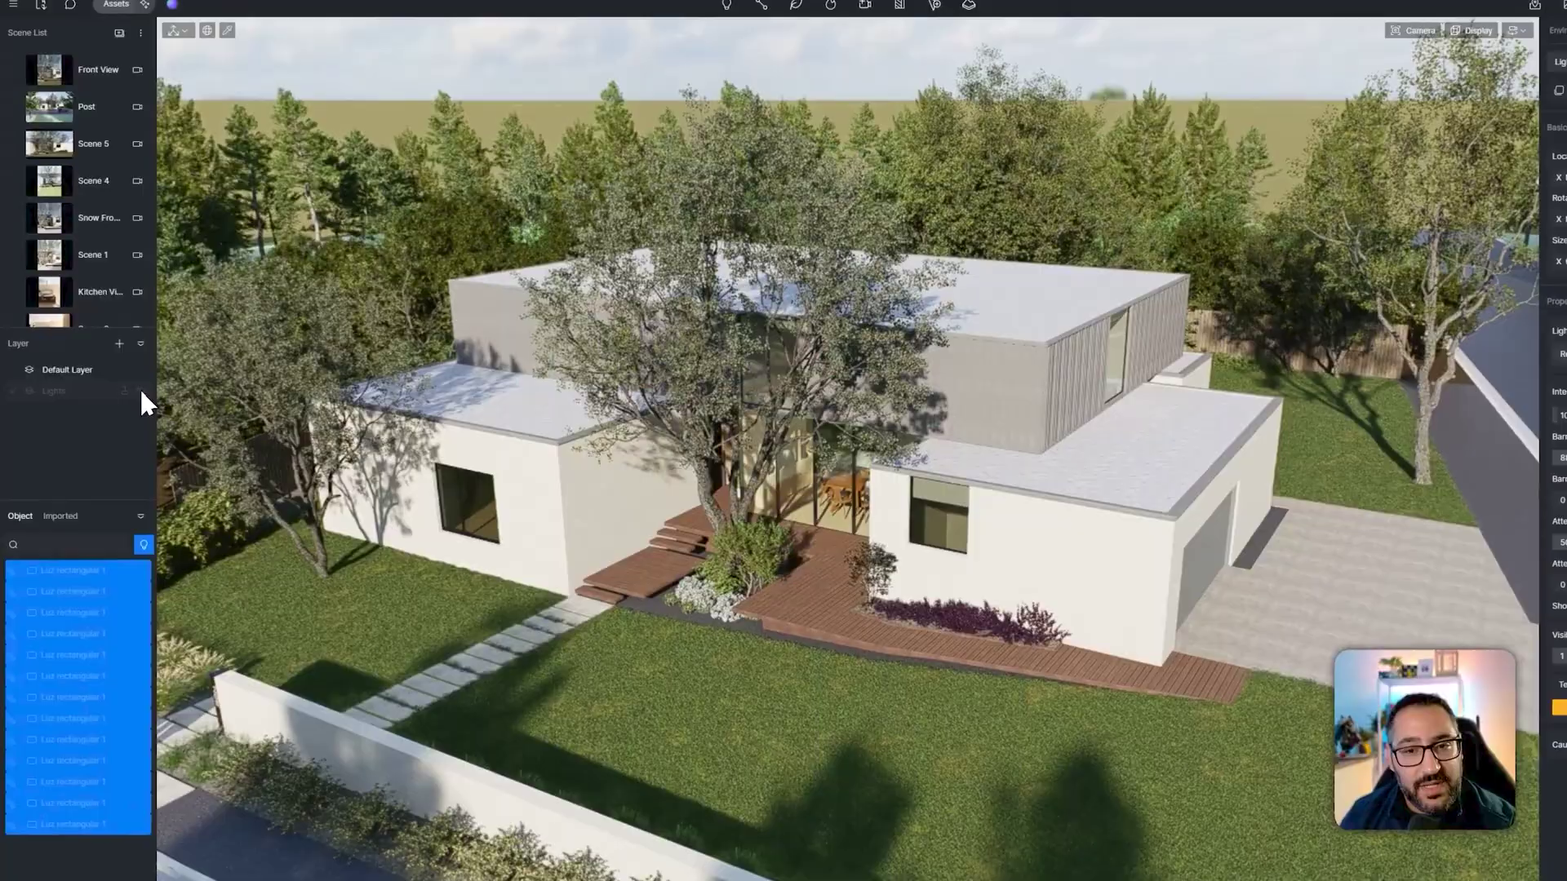
click(140, 390)
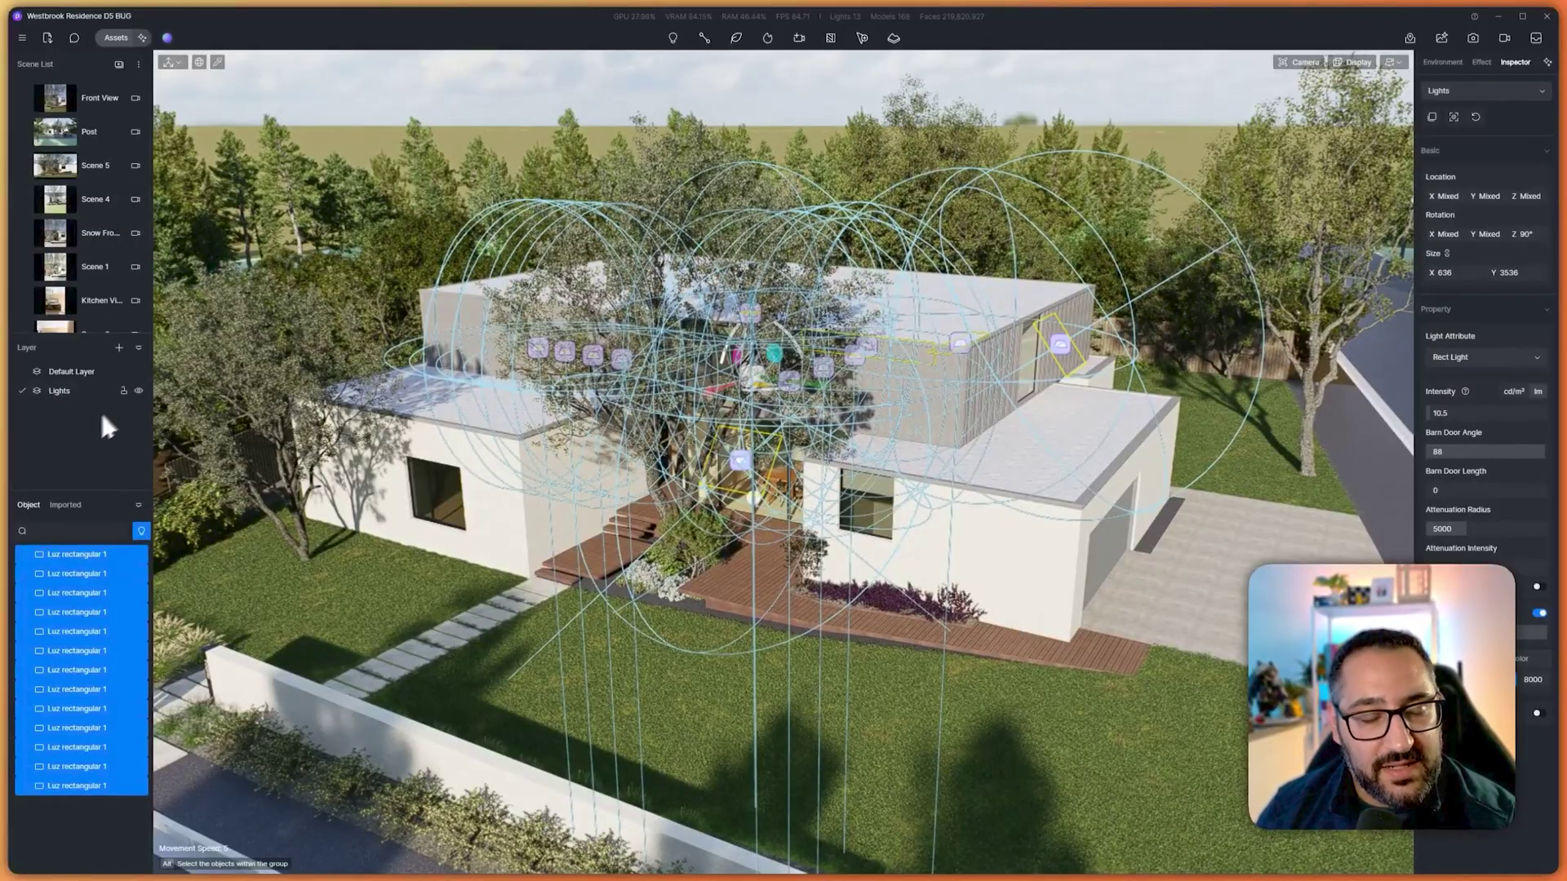
- Rename the default layer as Architecture
double_click(90, 371)
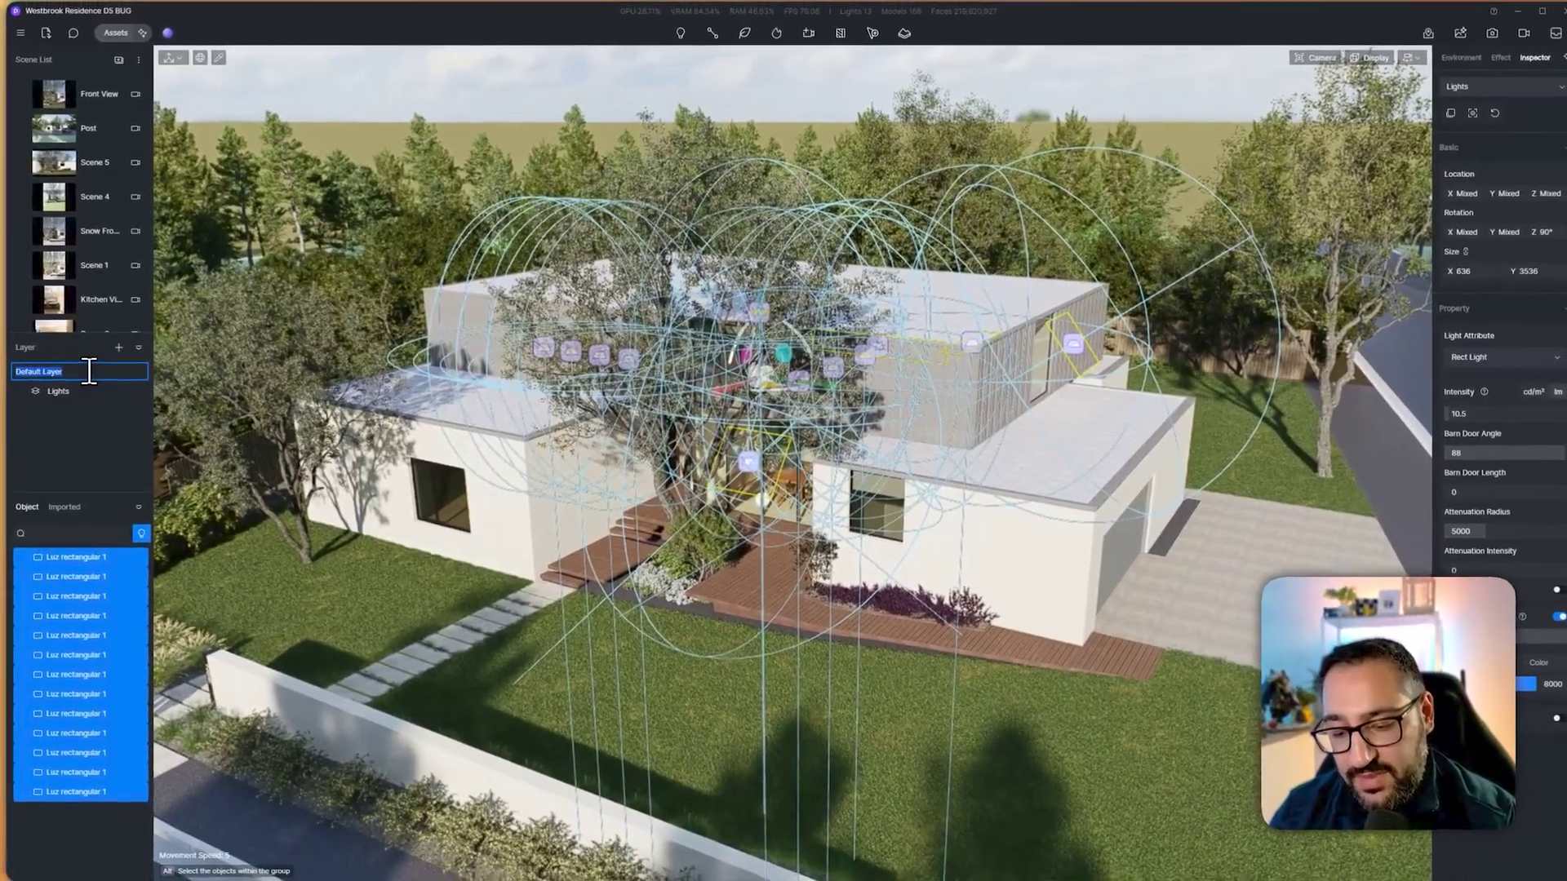
text(Ar)
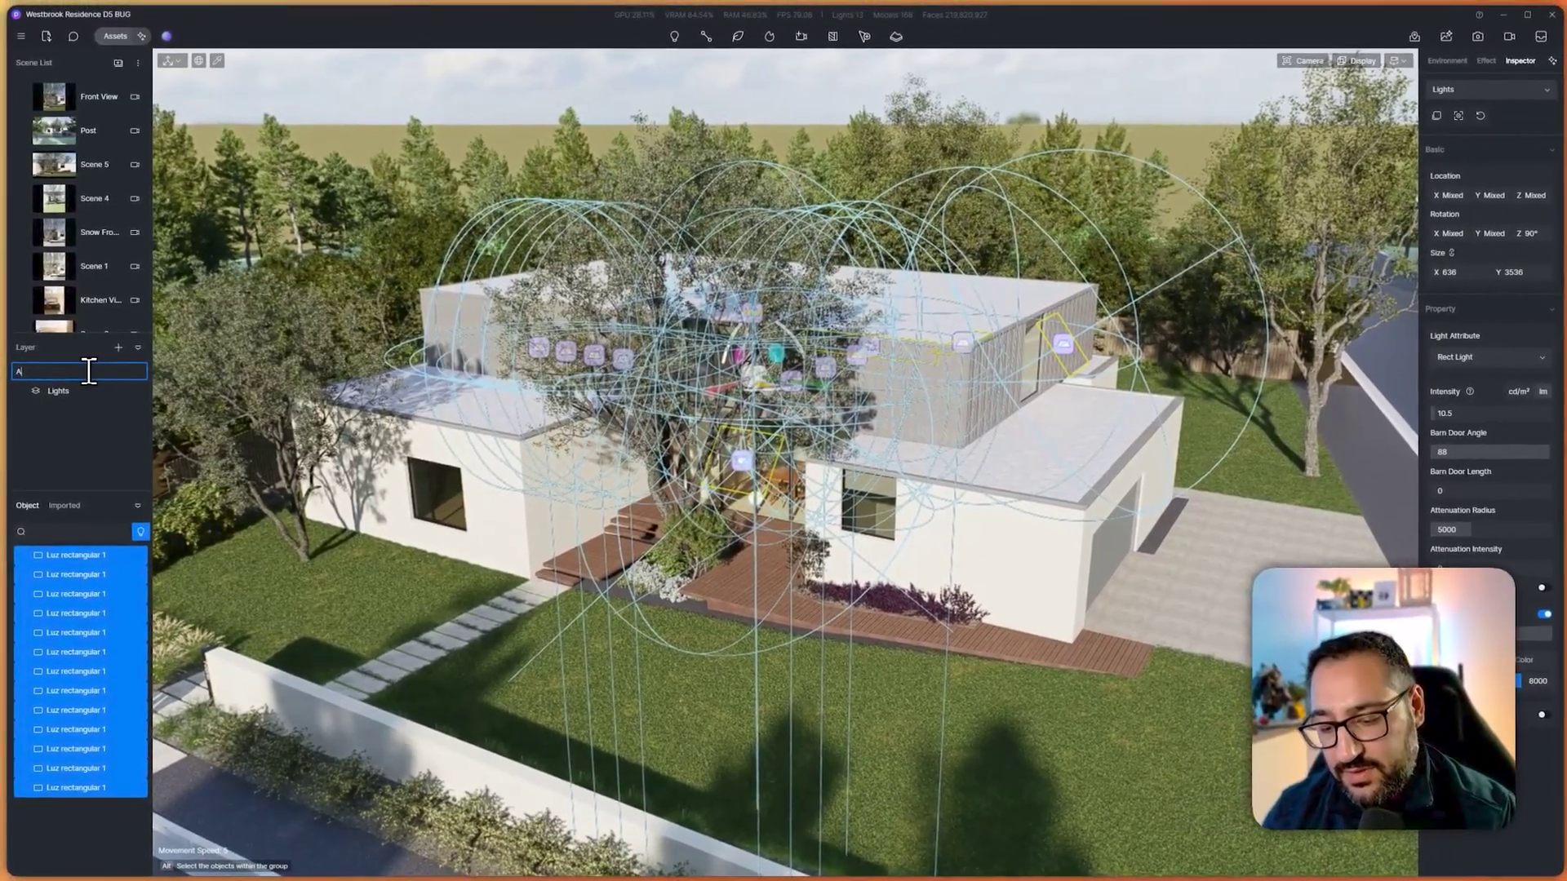
text(chitecture)
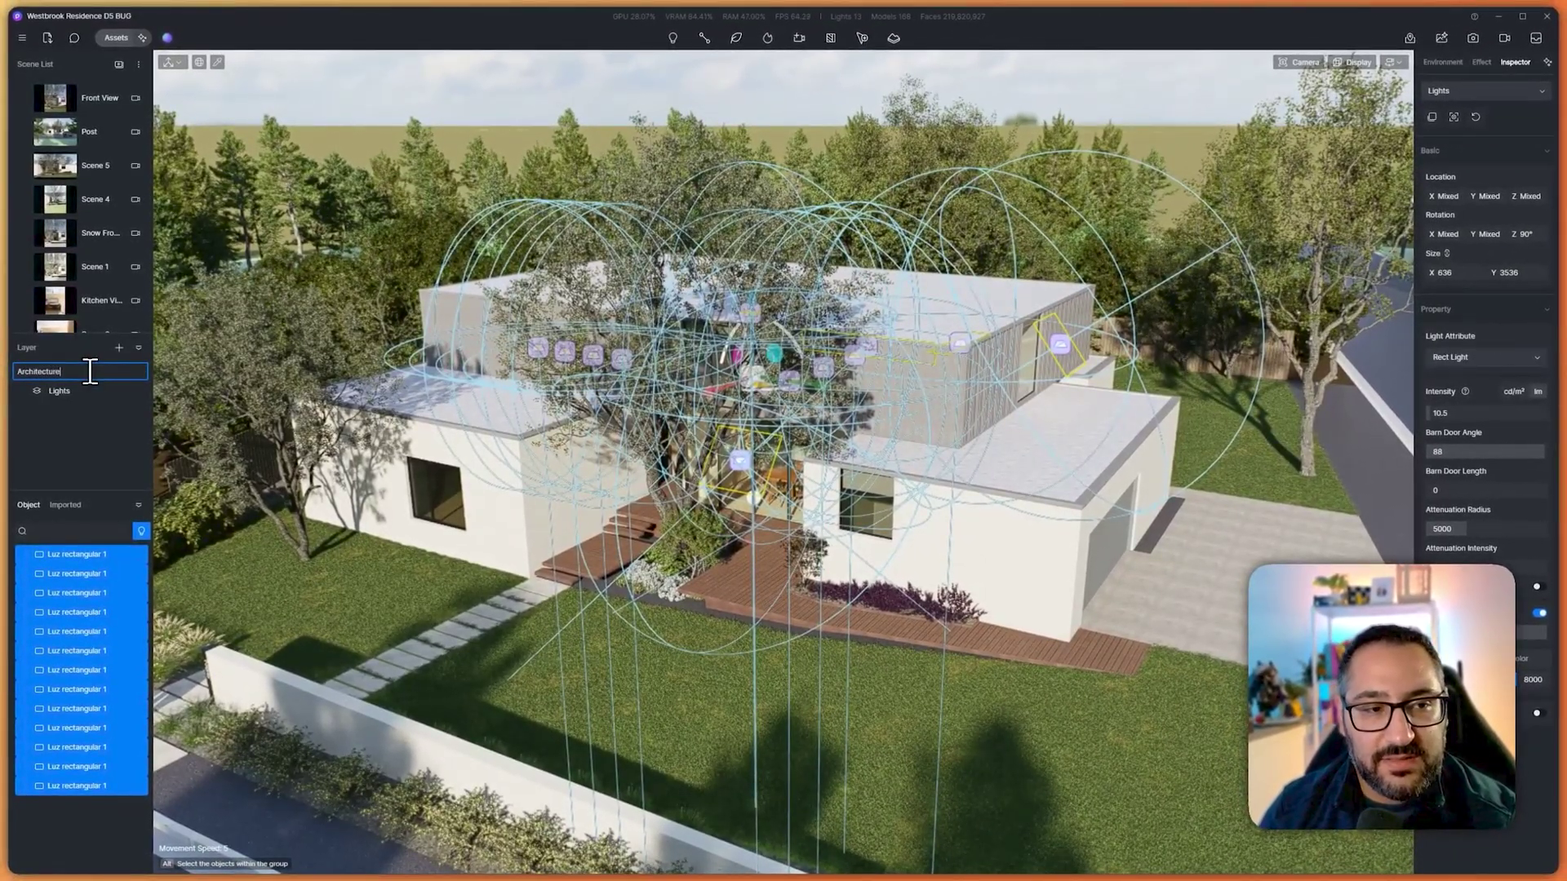
key(Return)
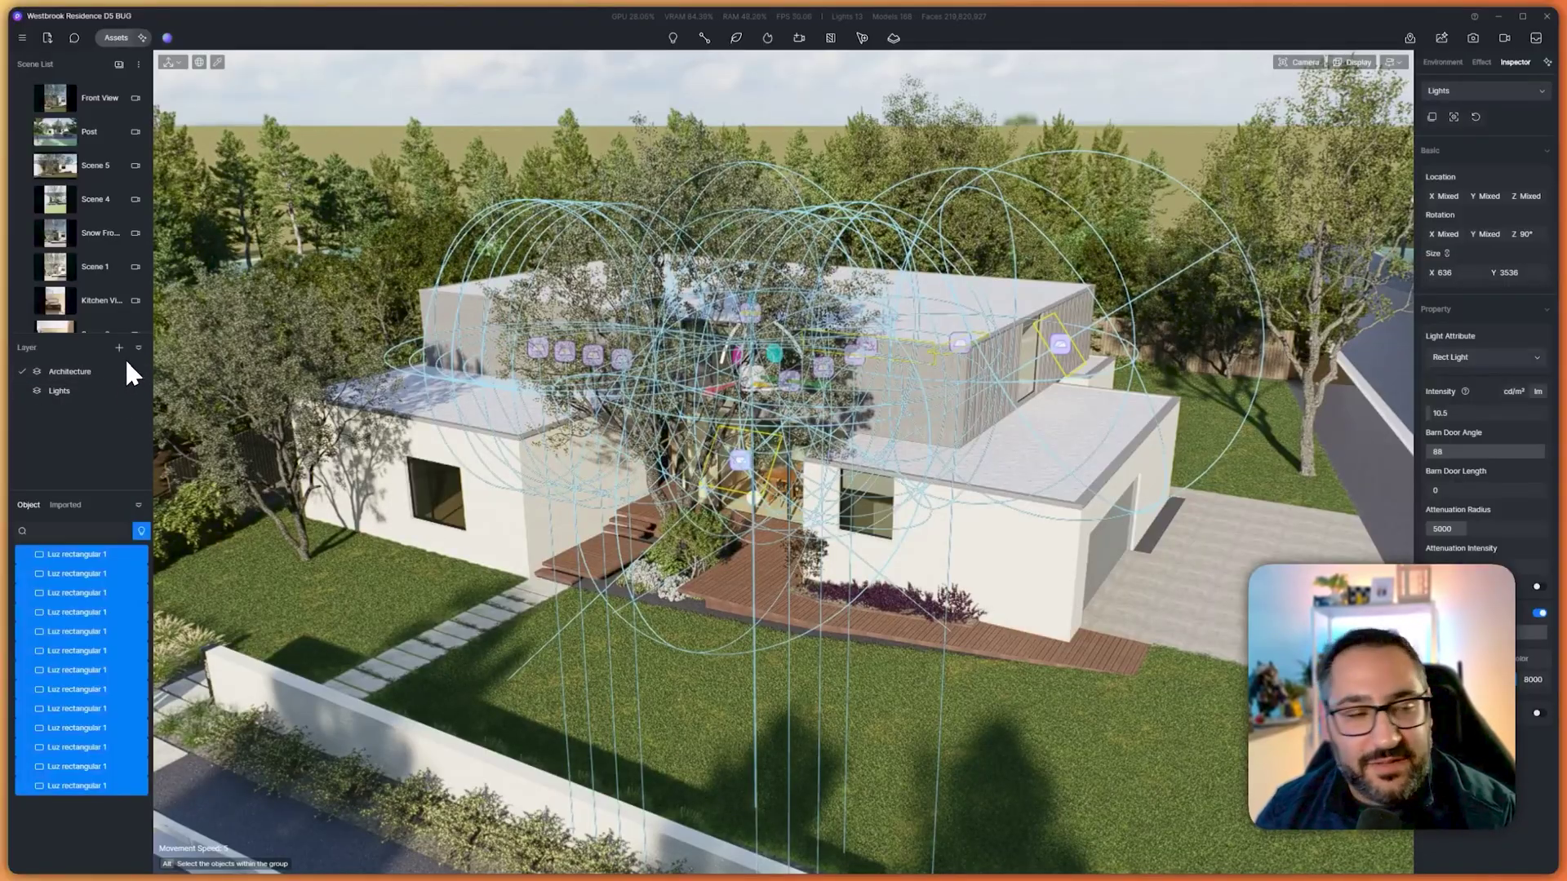
- Add another new layer and name it Vegetation
click(119, 349)
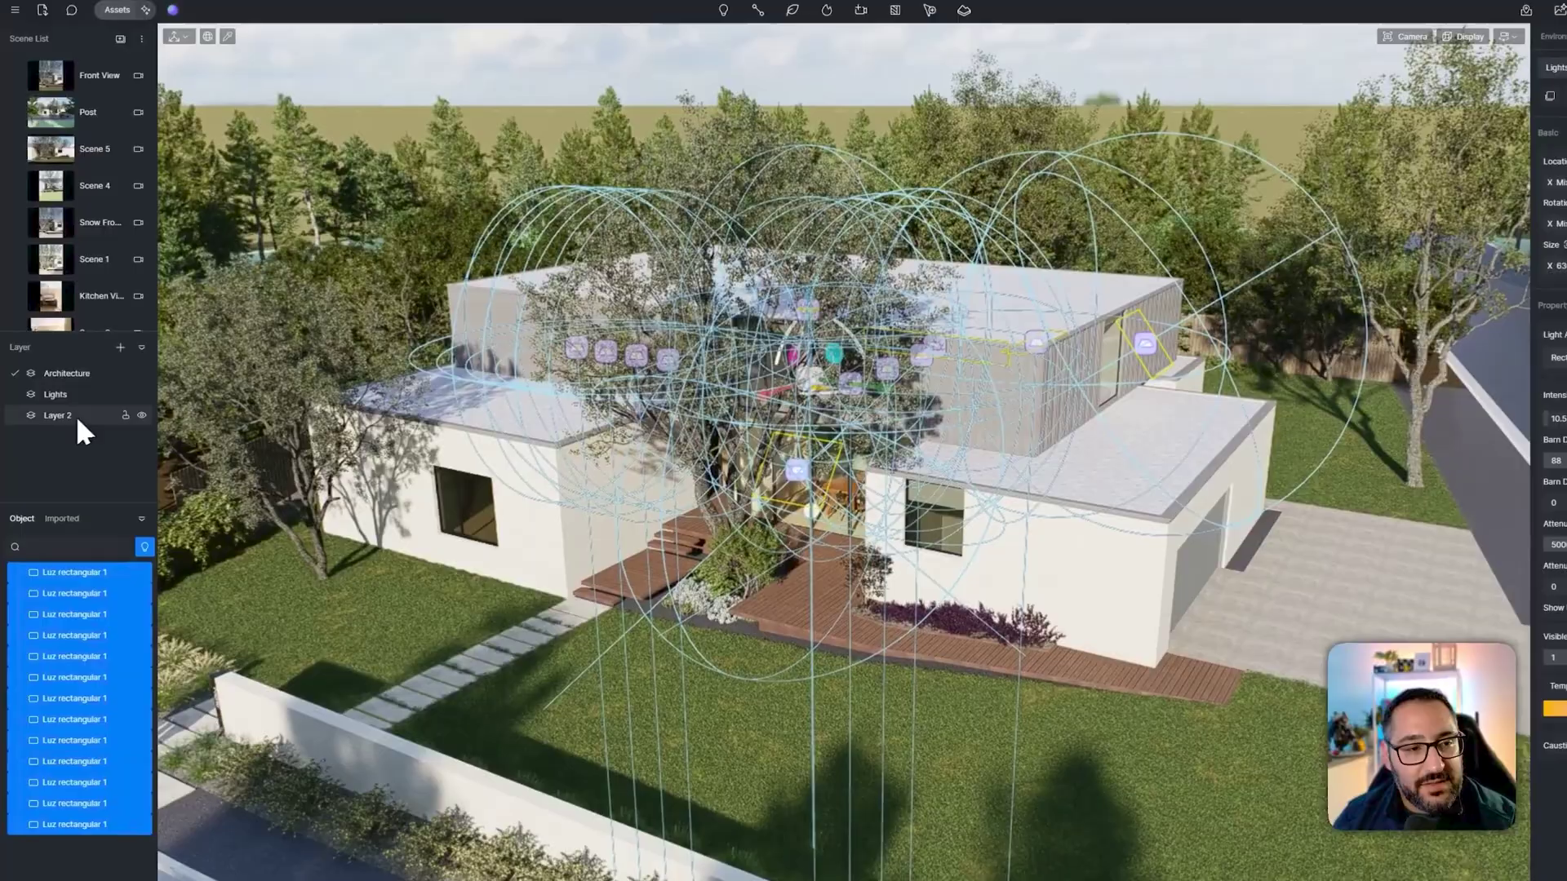
double_click(76, 415)
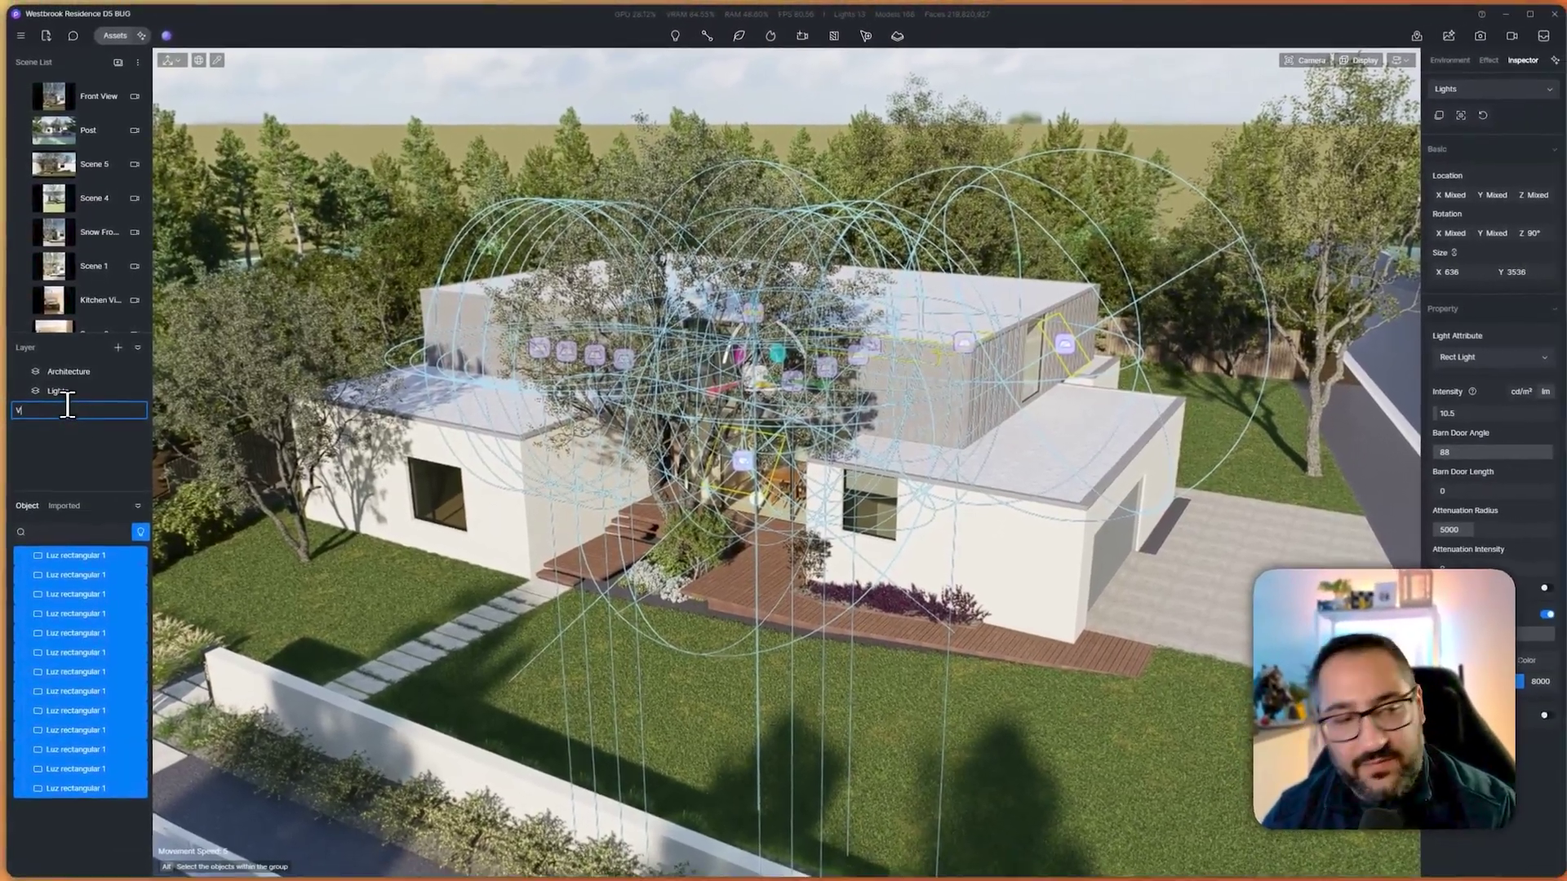
text(Vegetation)
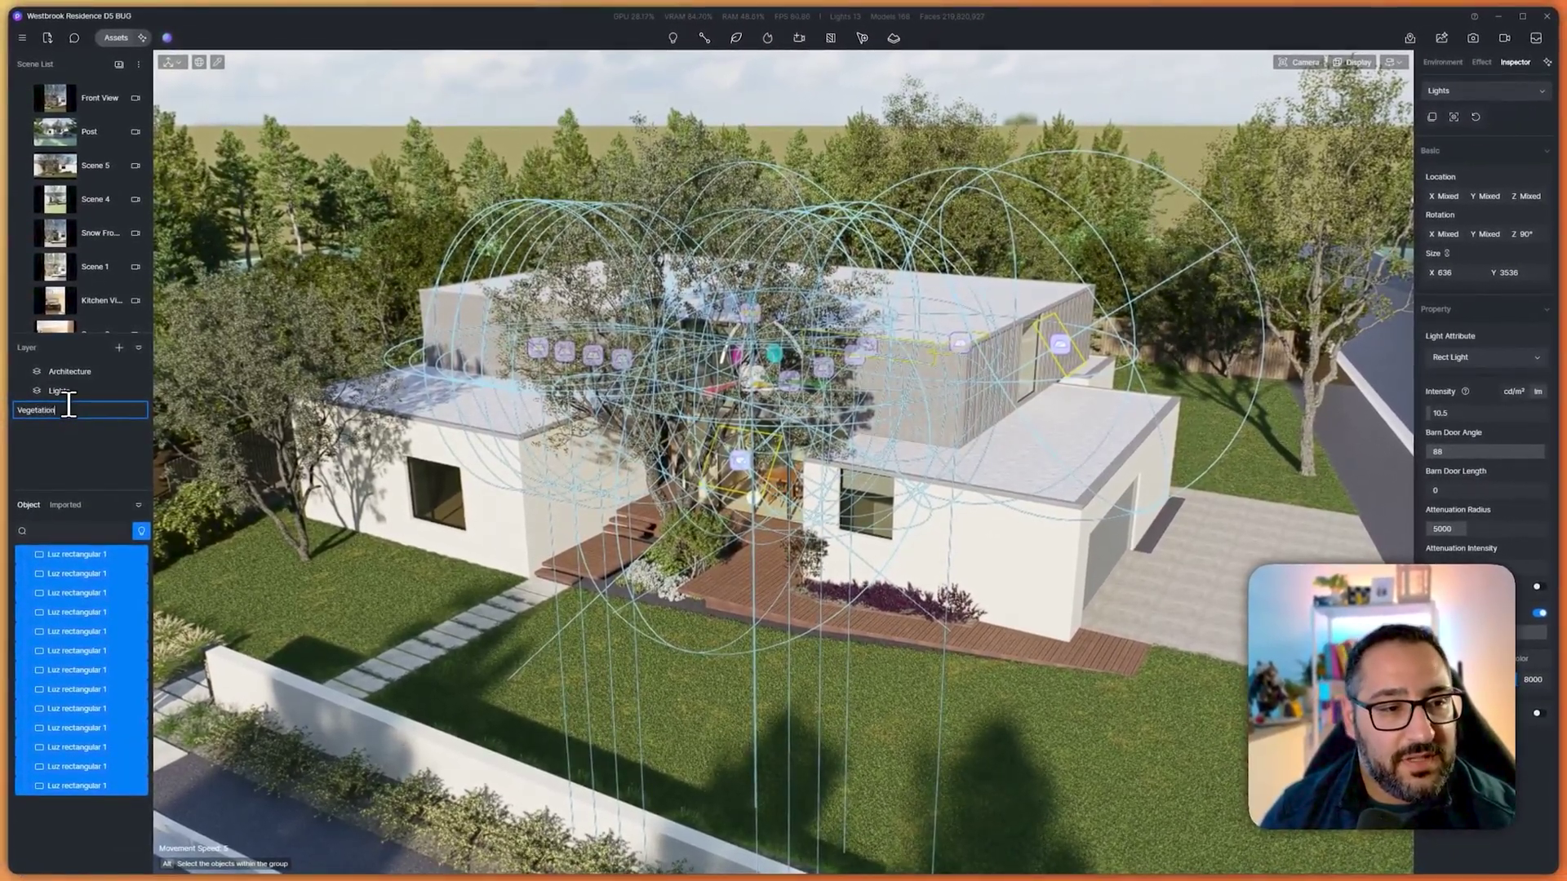
key(Return)
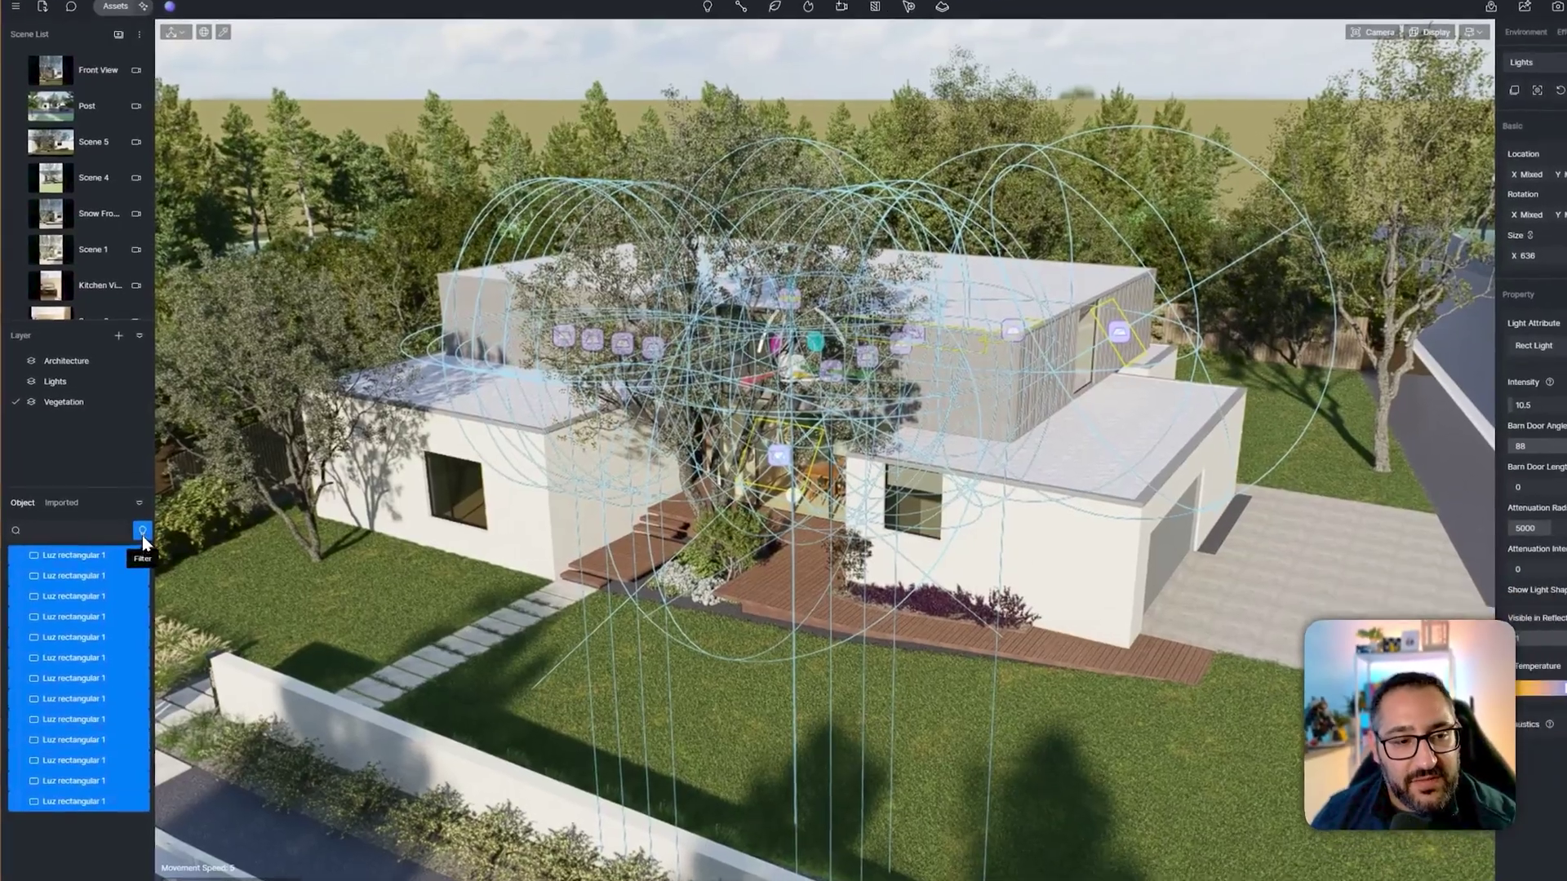
- Filter the object list to nature objects and assign all the listed plants to the Vegetation layer
click(142, 533)
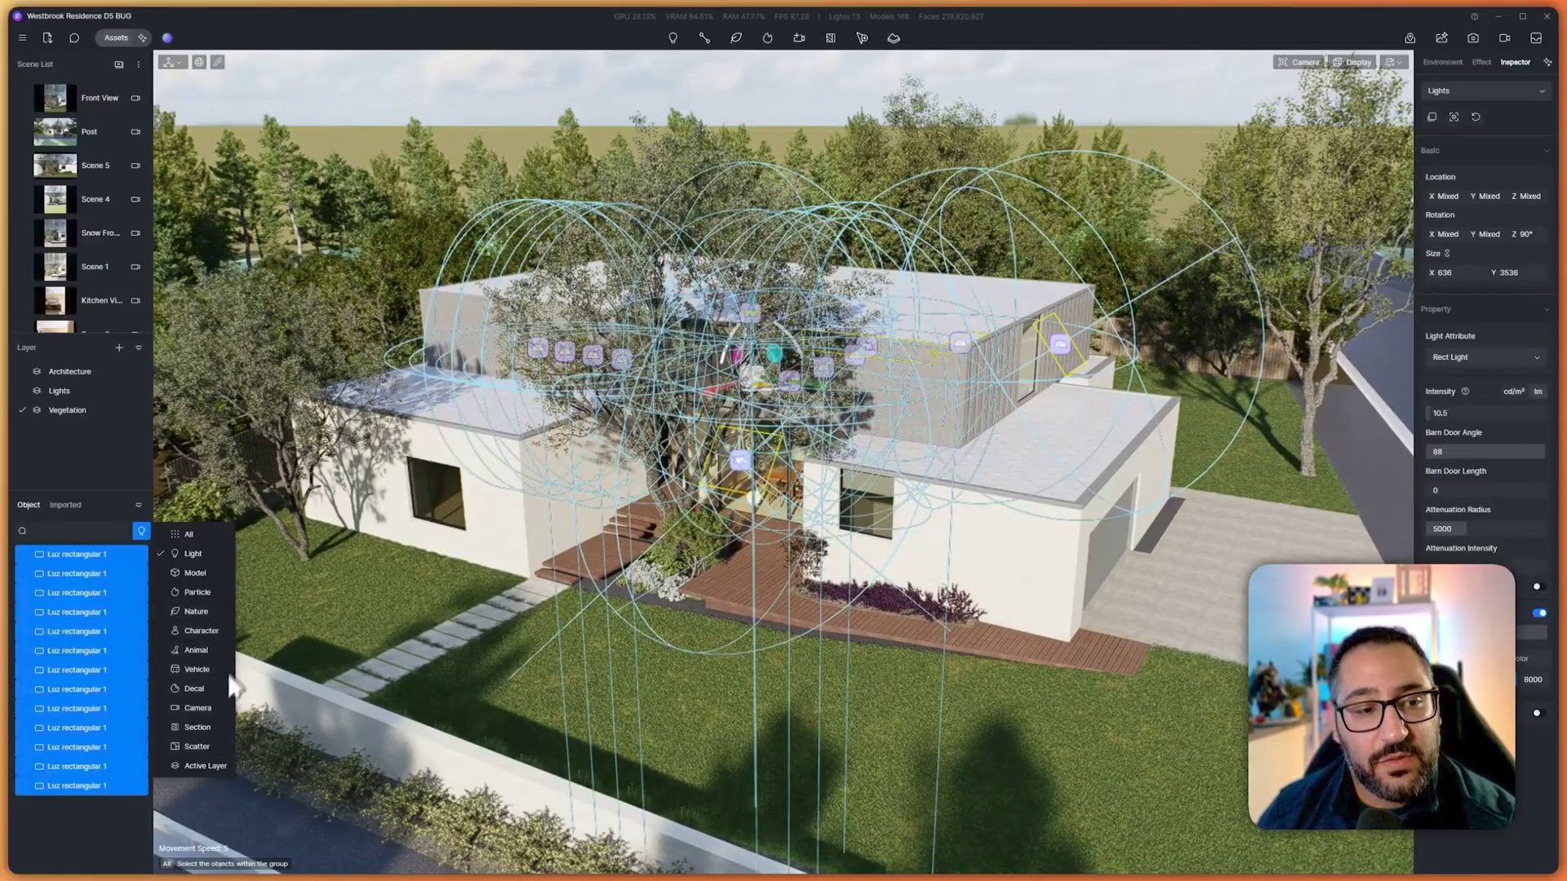
click(204, 611)
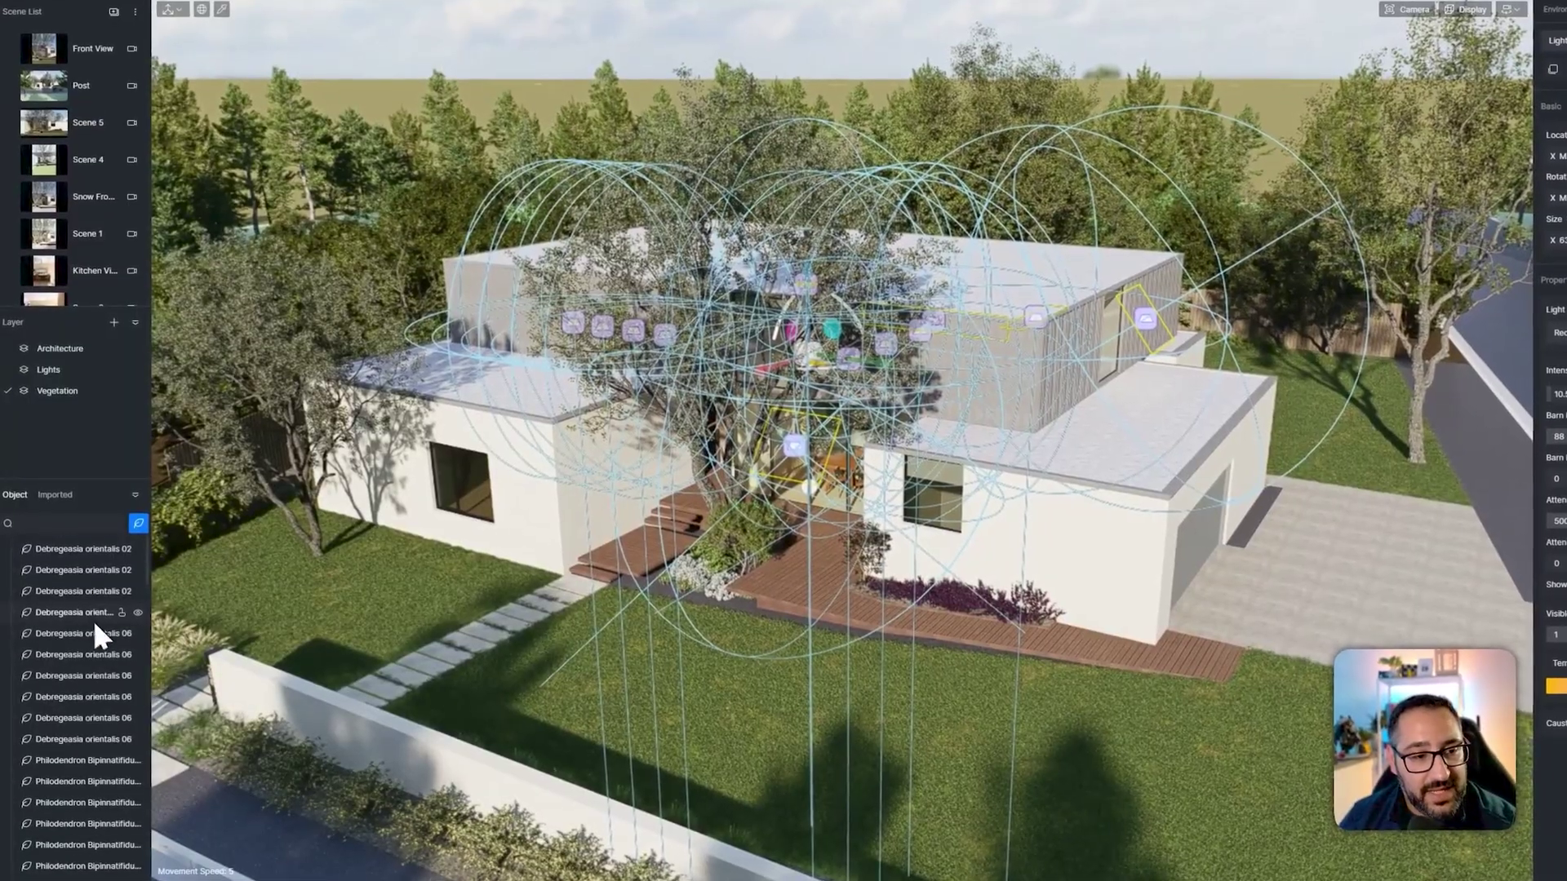
click(80, 554)
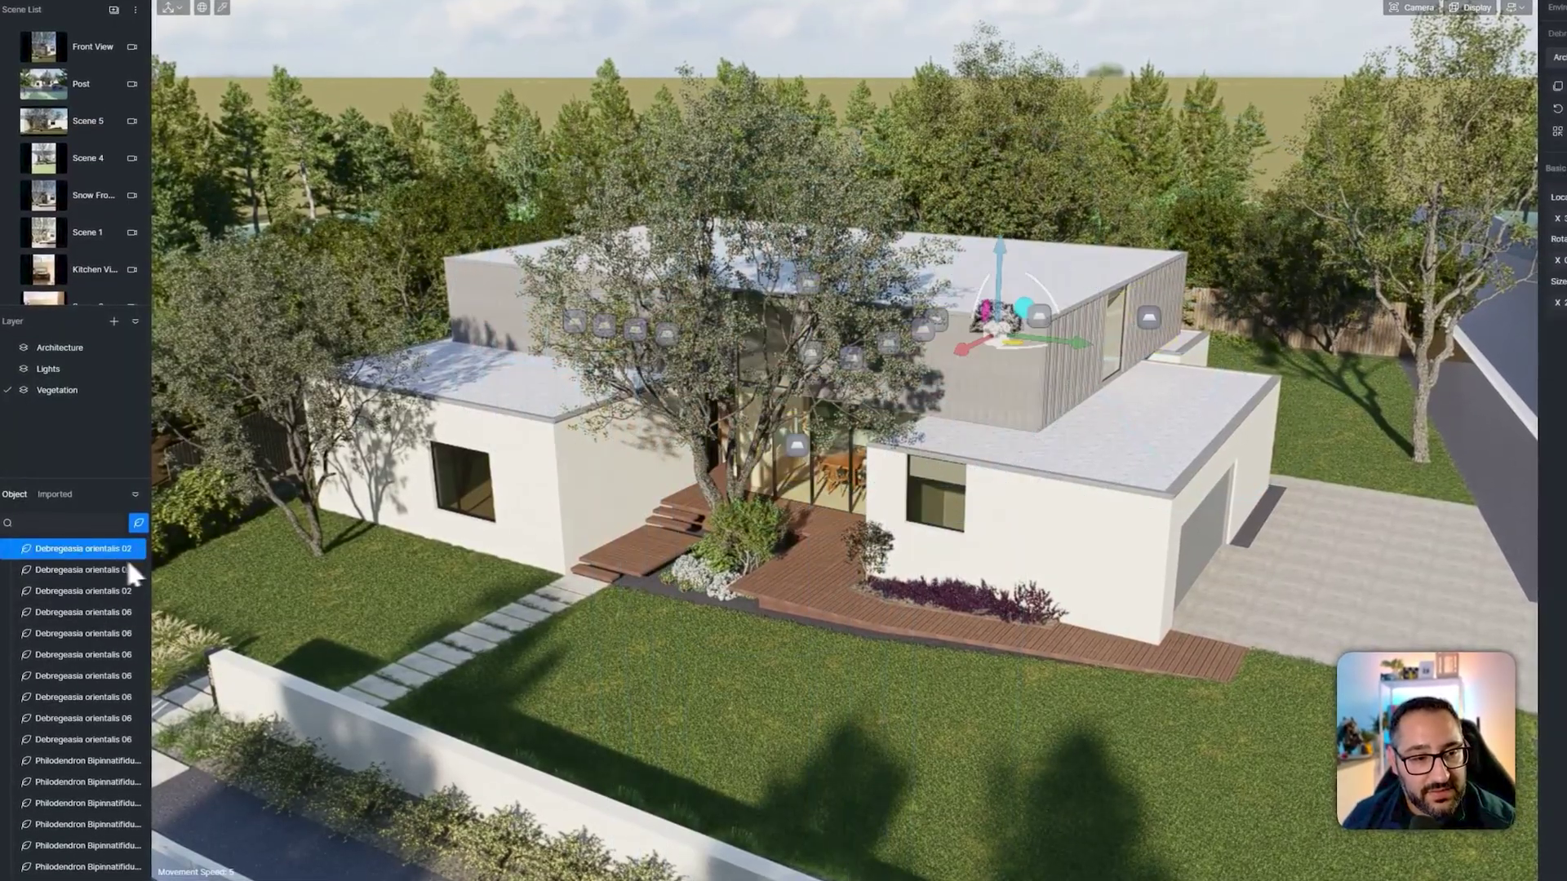
scroll(147, 571, down, 10)
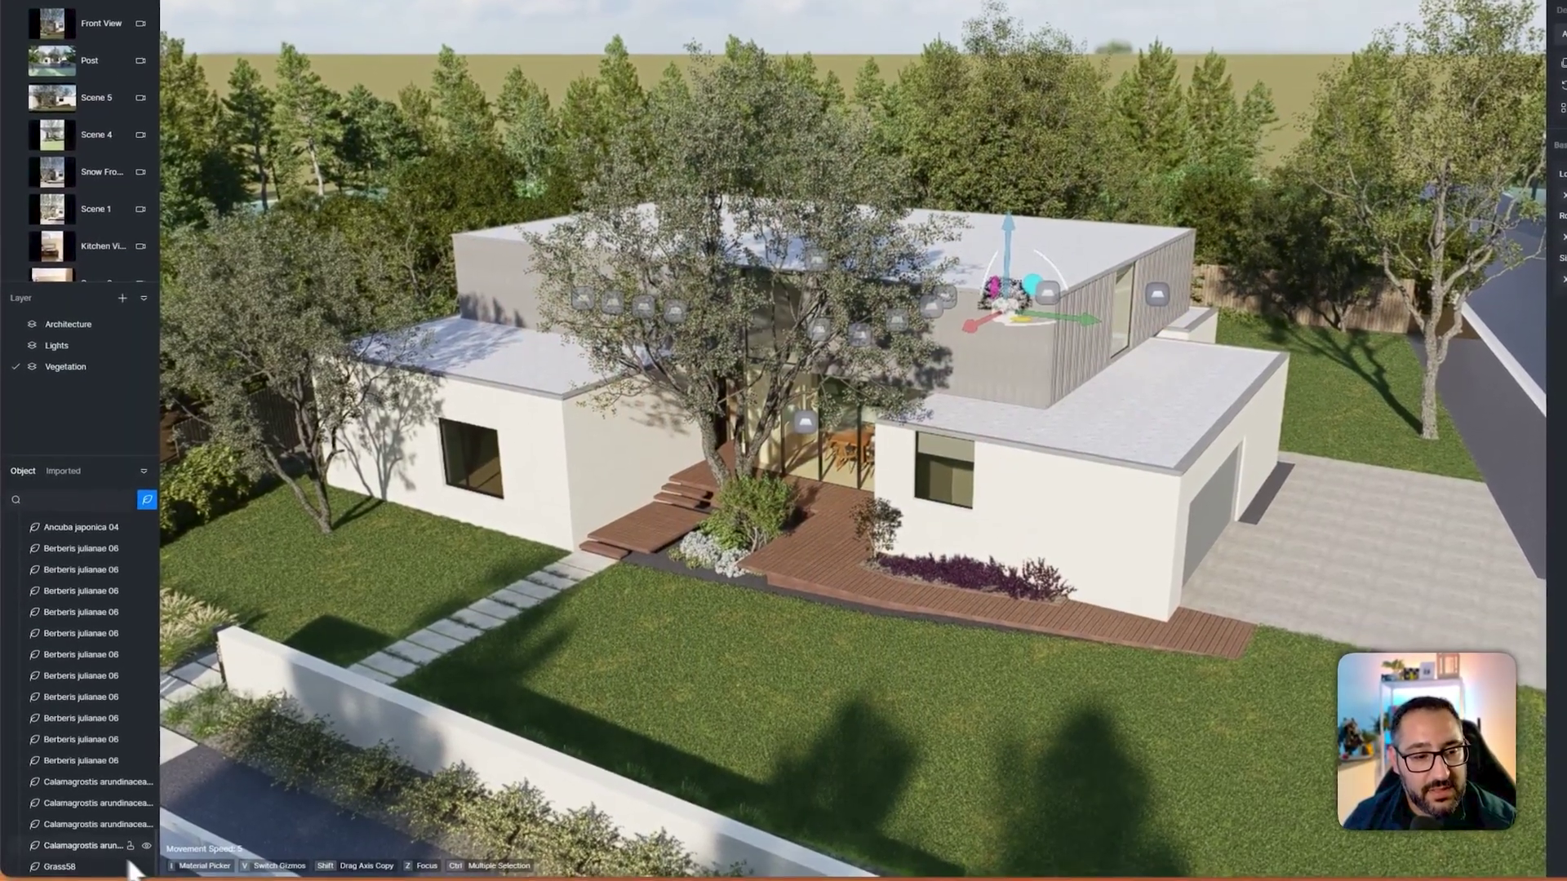
shift+click(129, 866)
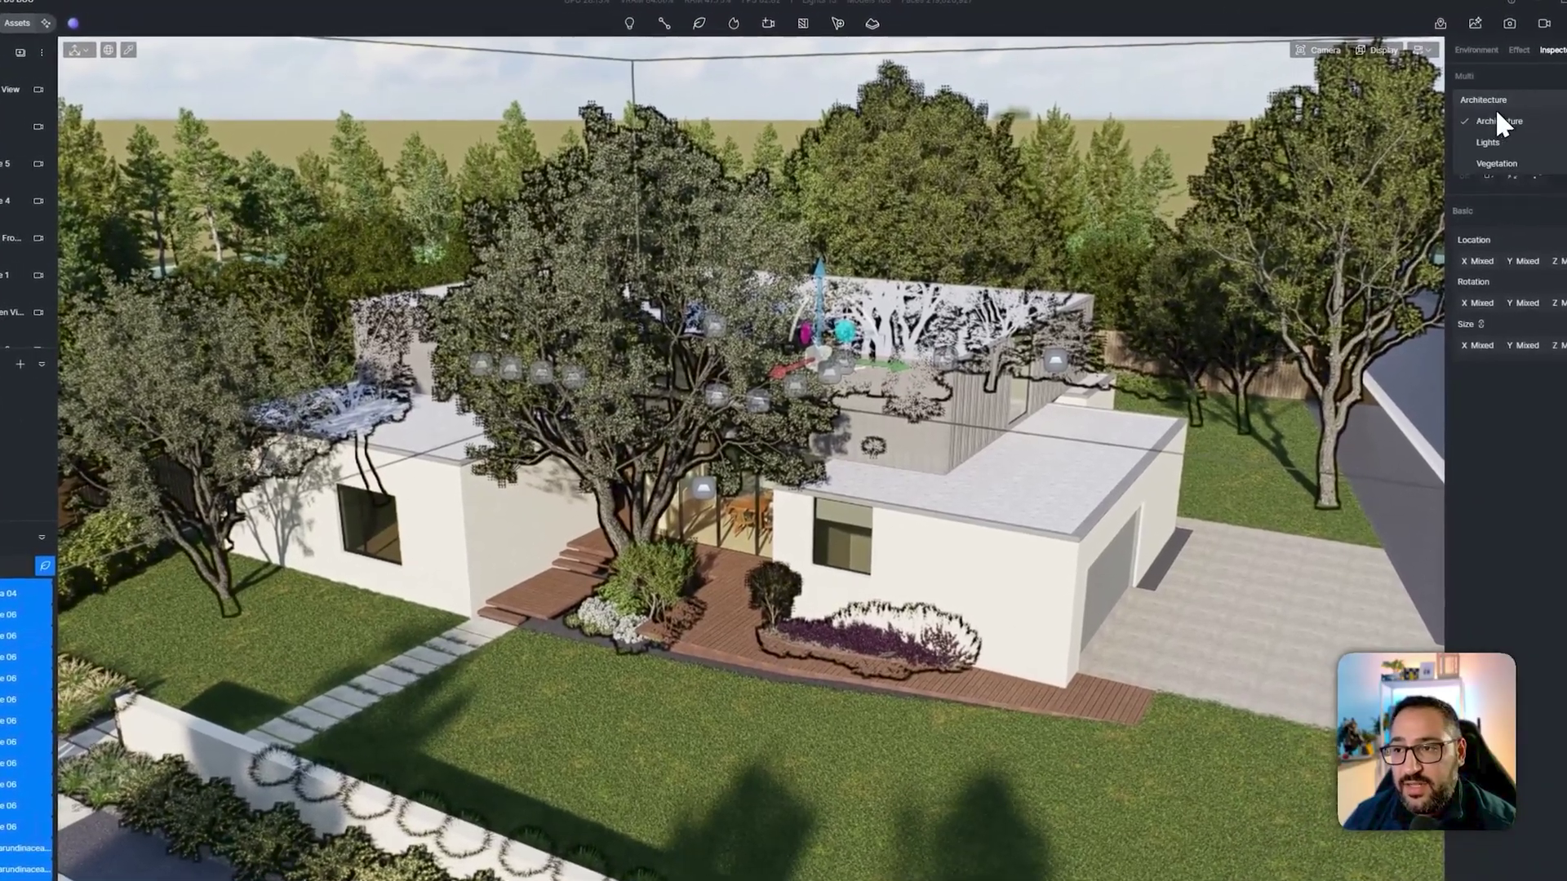
click(1501, 162)
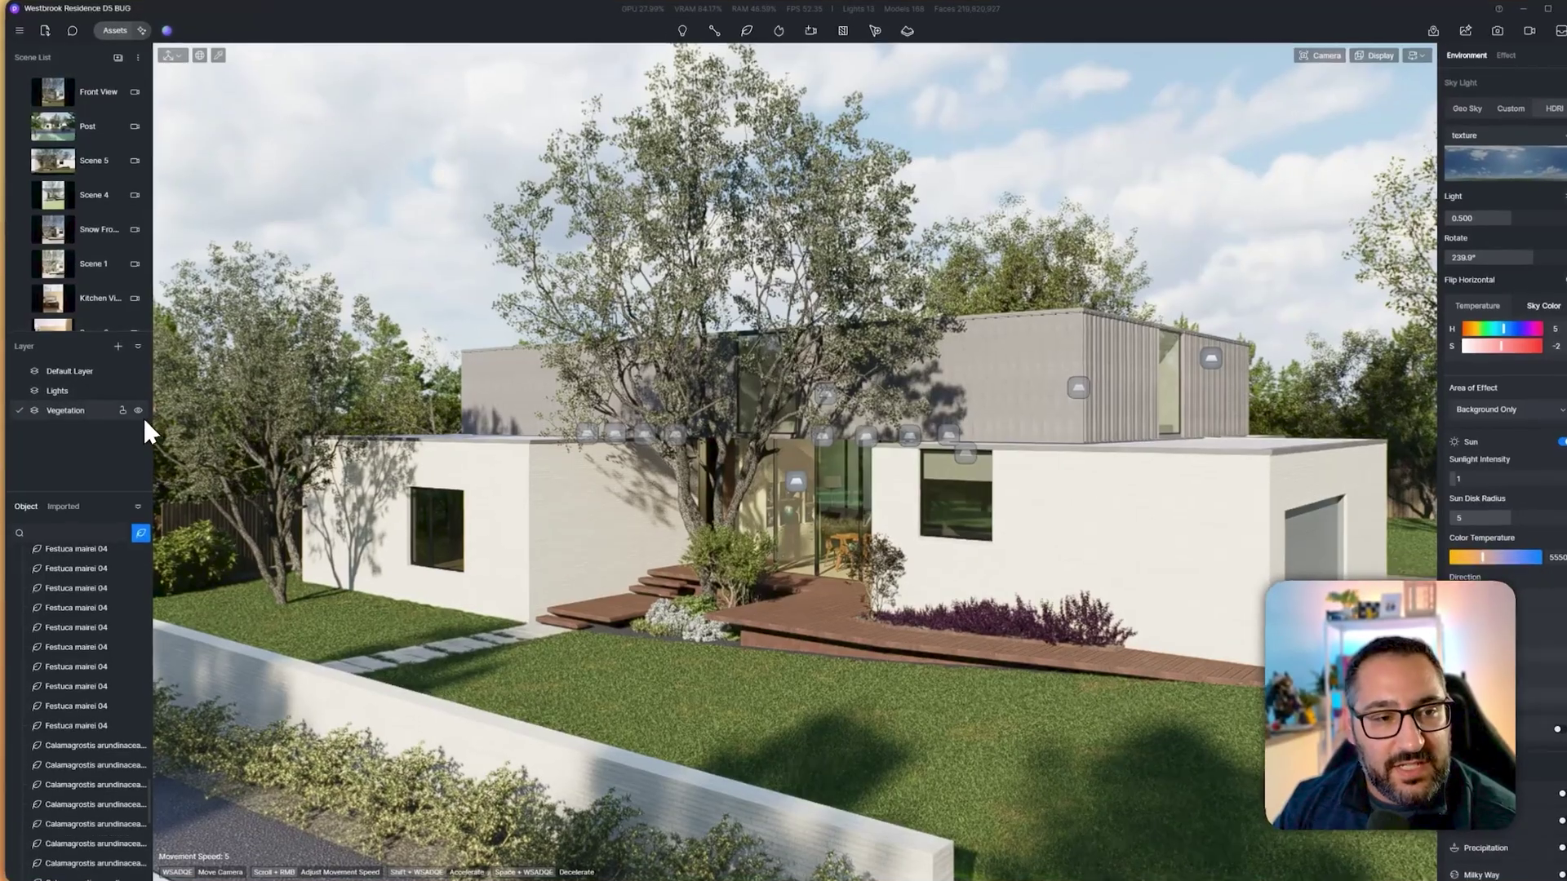
- Toggle the visibility of the Vegetation layer, leave it hidden and view the house from higher up
click(138, 410)
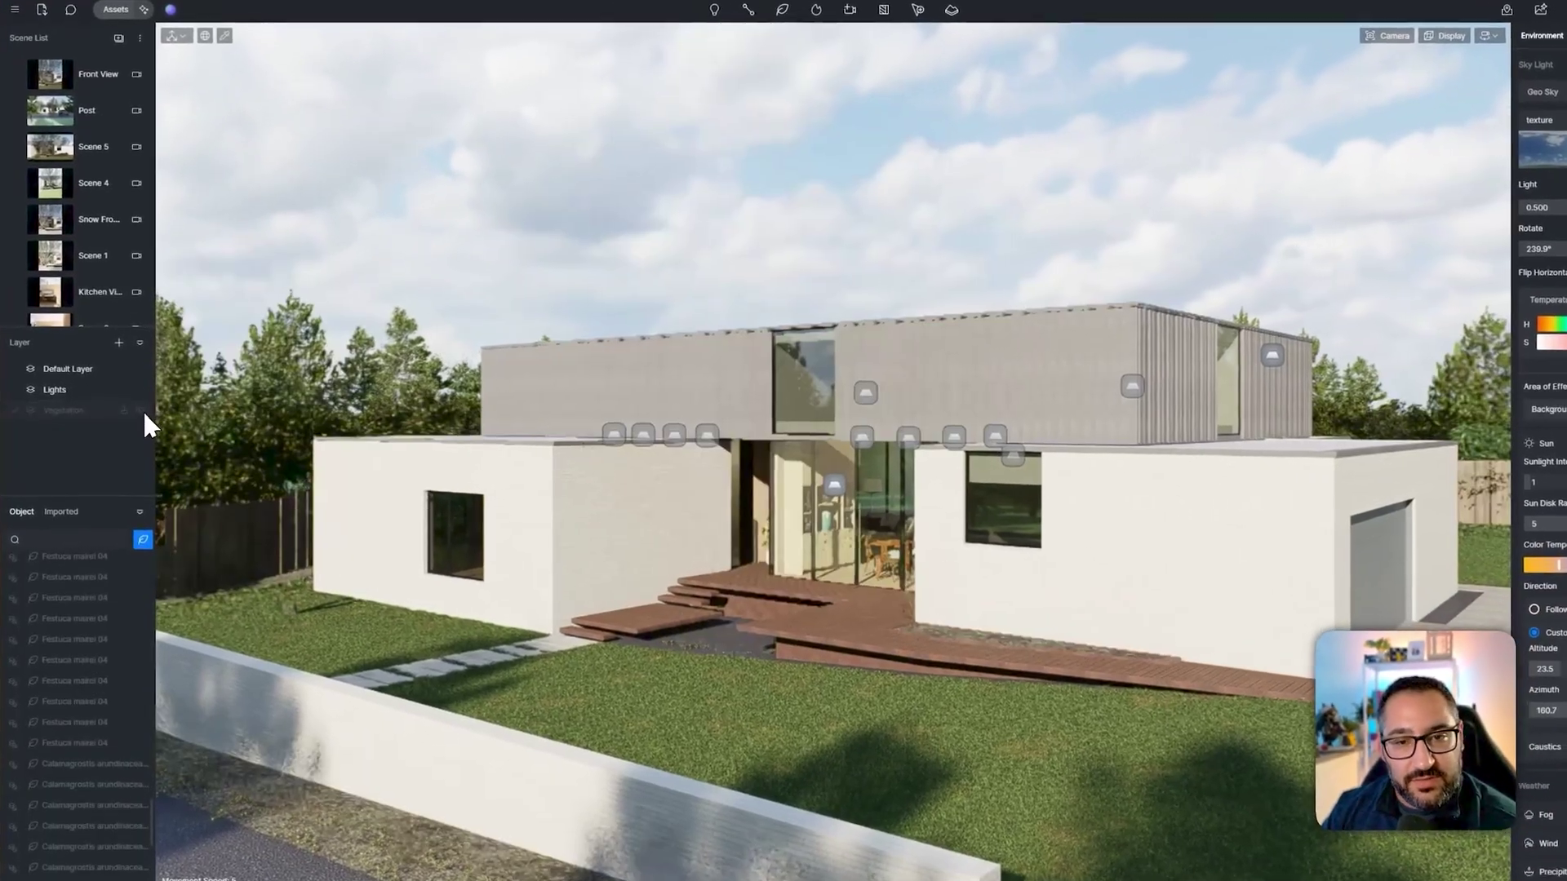
click(138, 411)
click(140, 411)
middle_drag(810, 445, 810, 571)
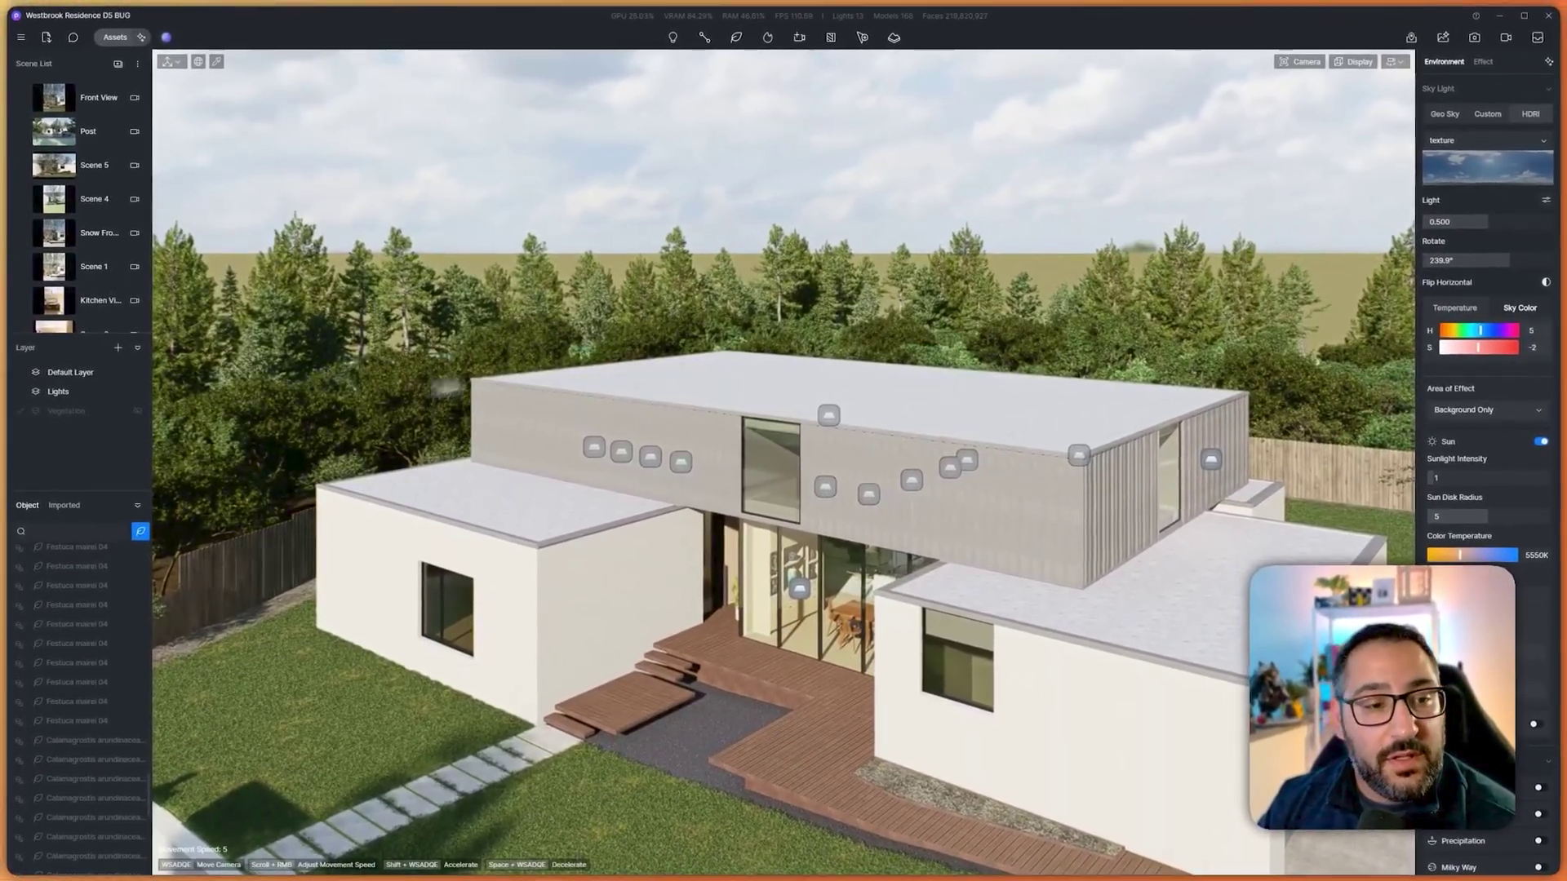
- Filter the object list to scatter objects and assign the scatter Dispersión to the Vegetation layer
click(138, 534)
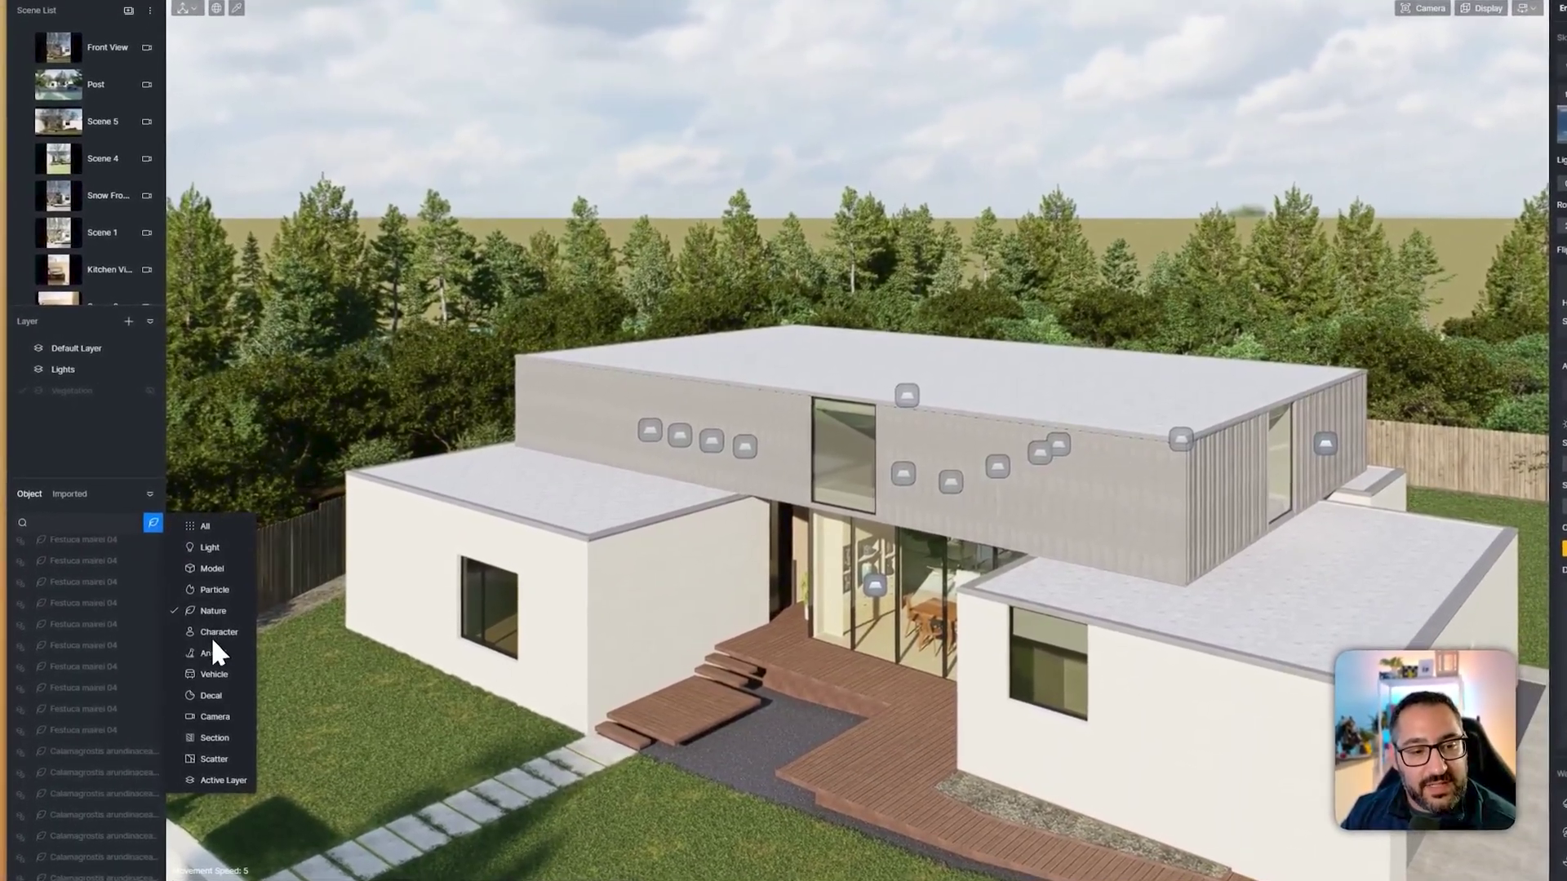
click(215, 757)
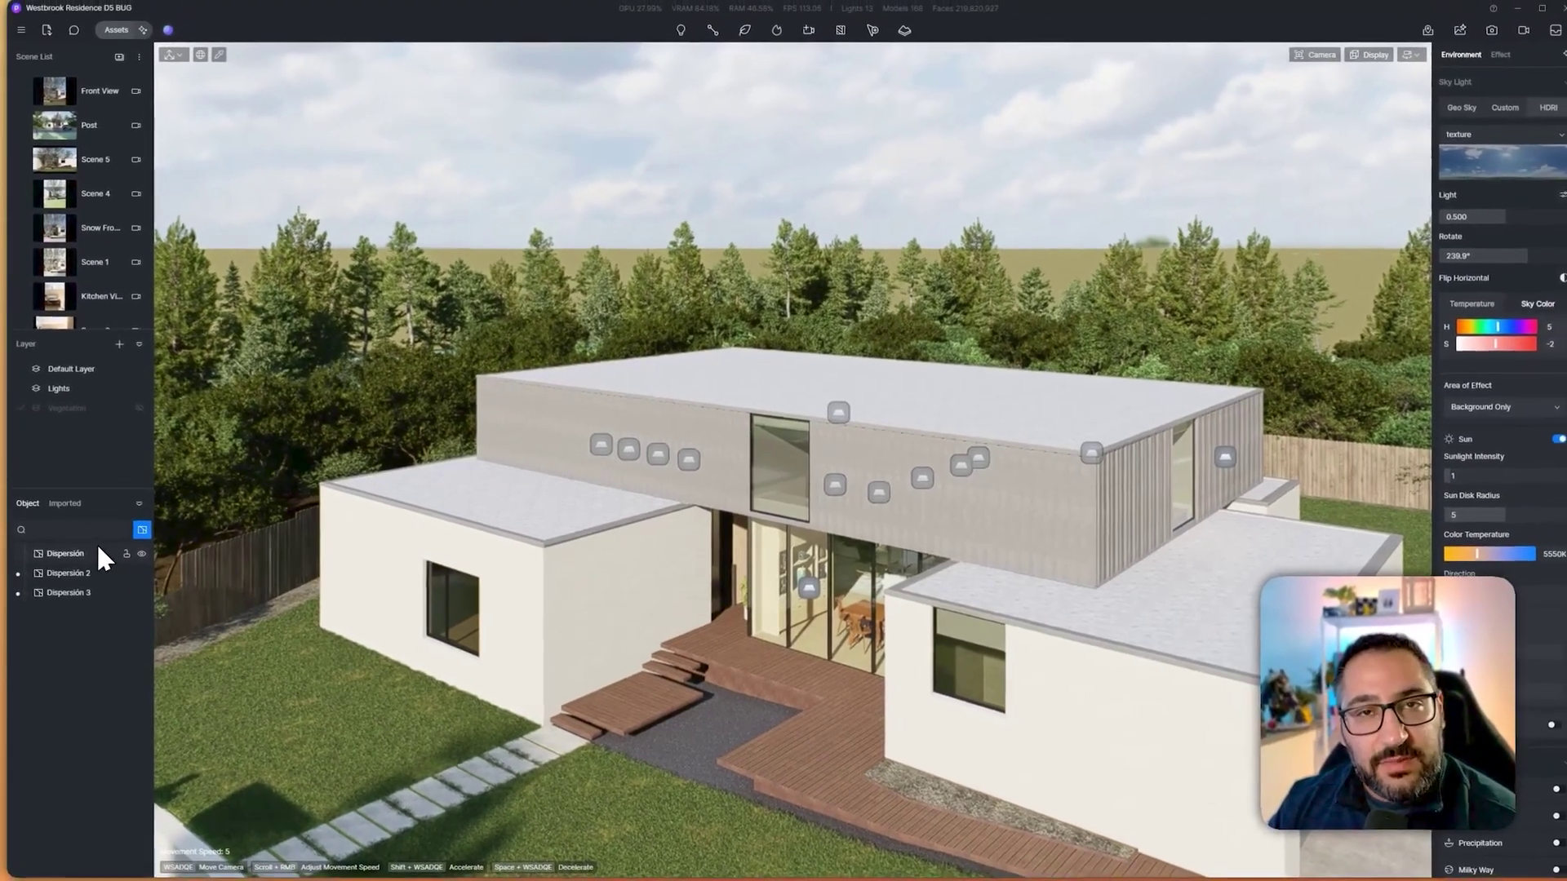
click(92, 549)
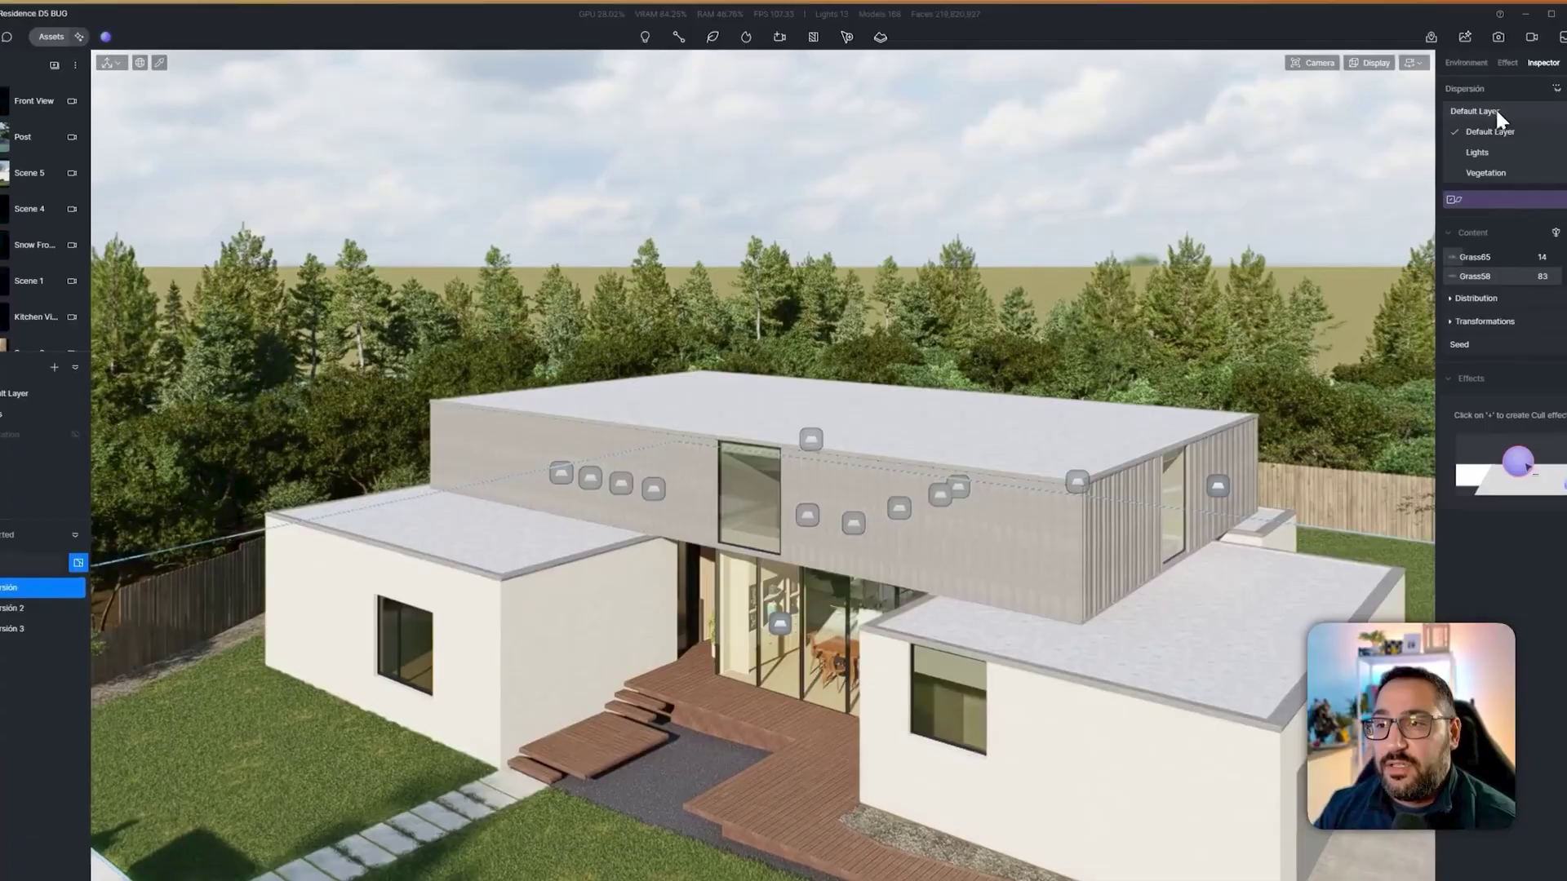
click(1505, 107)
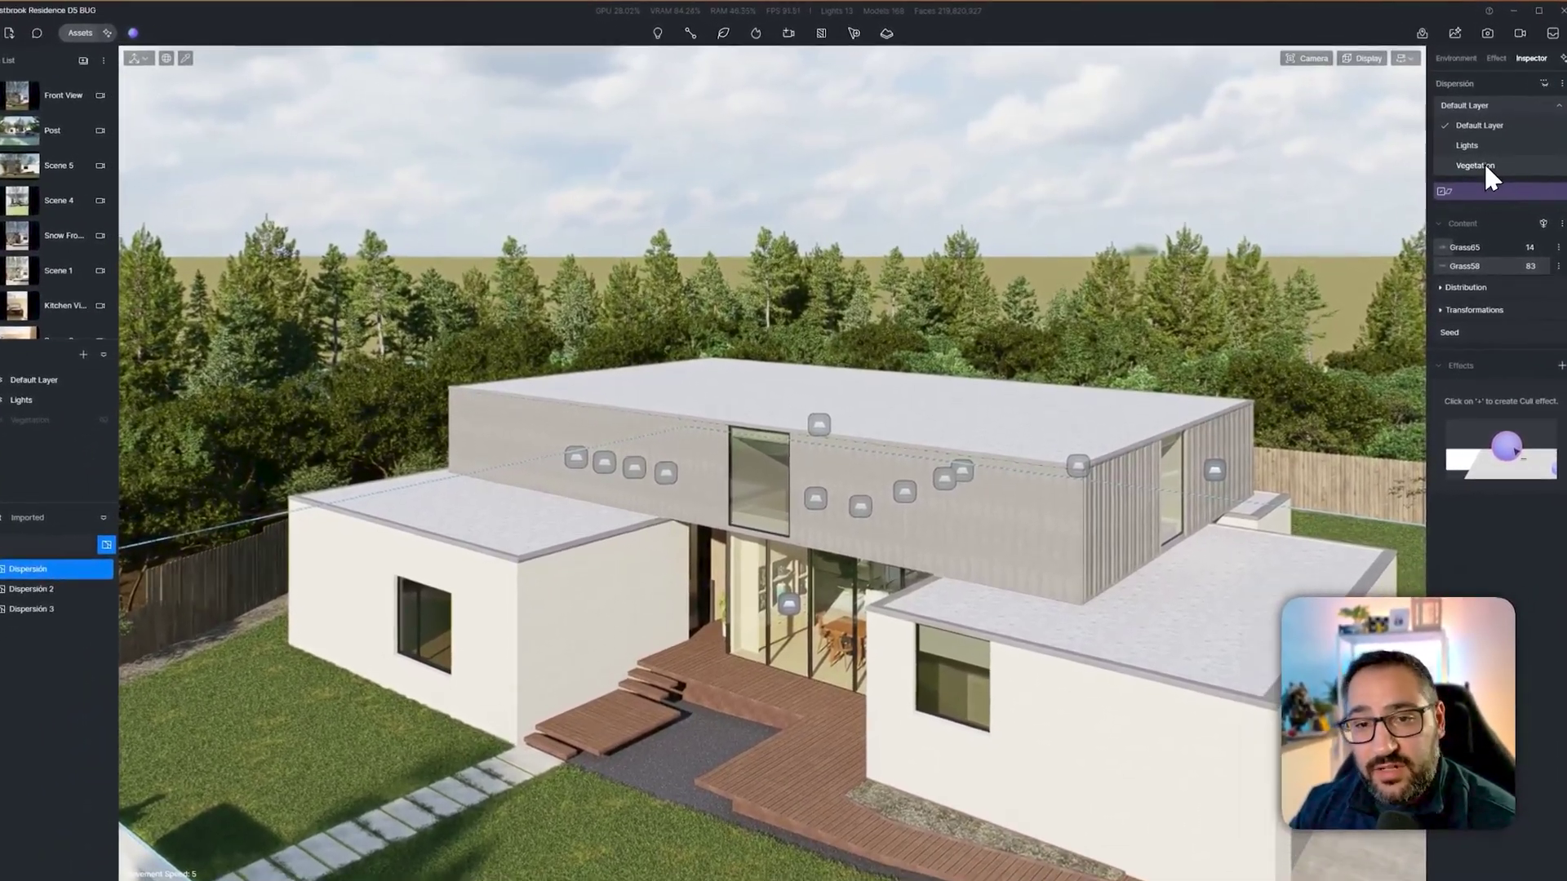
click(1469, 163)
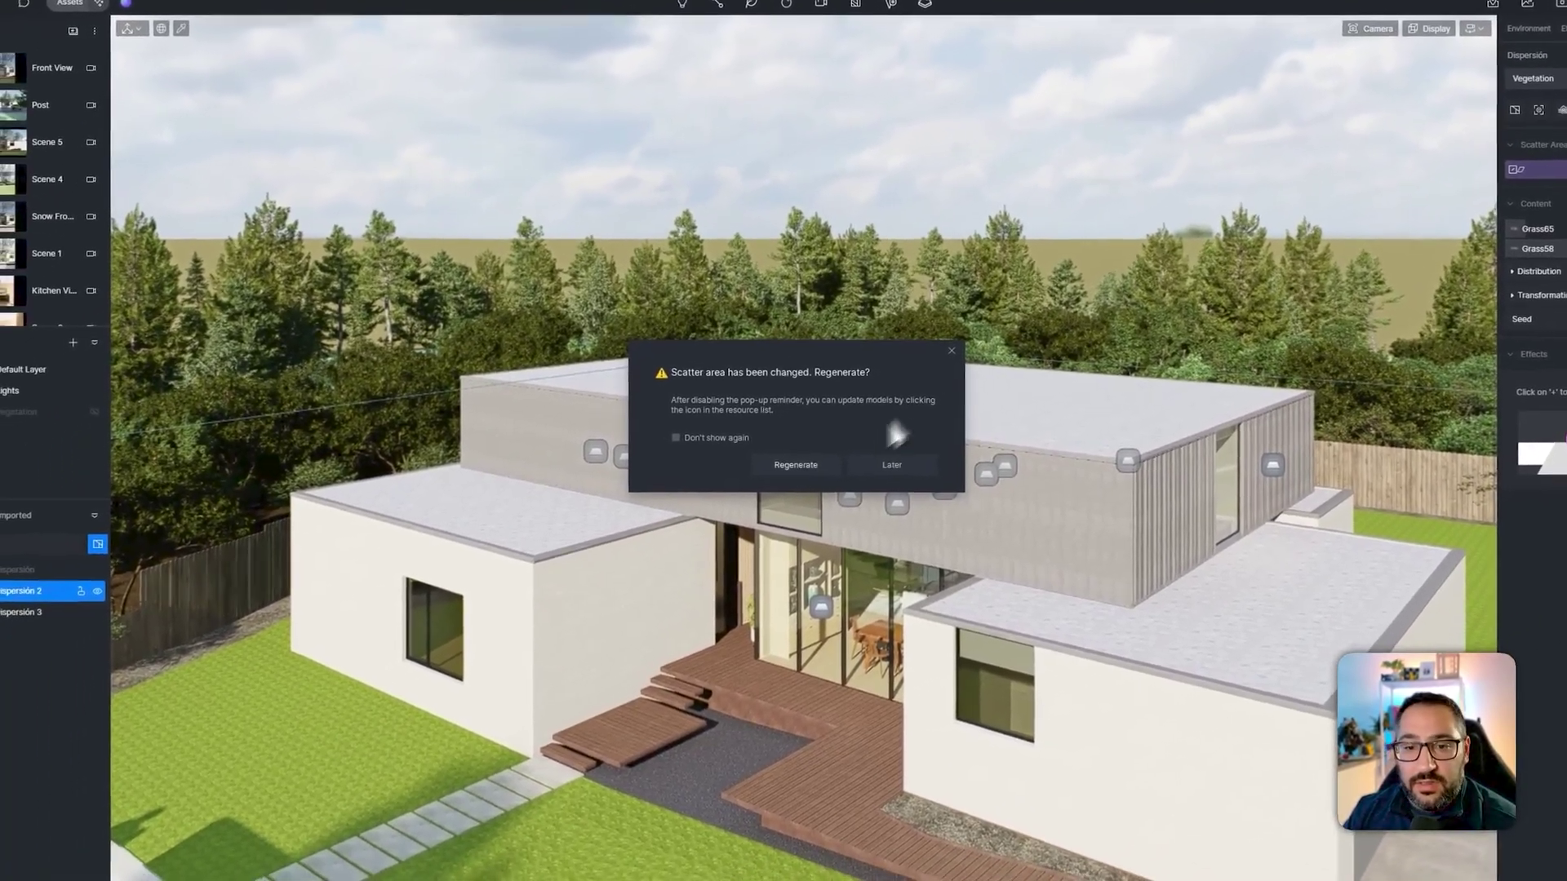
- Assign the scatters Dispersión 2 and Dispersión 3 to the Vegetation layer, answering the scatter regeneration prompts
click(892, 464)
click(1533, 79)
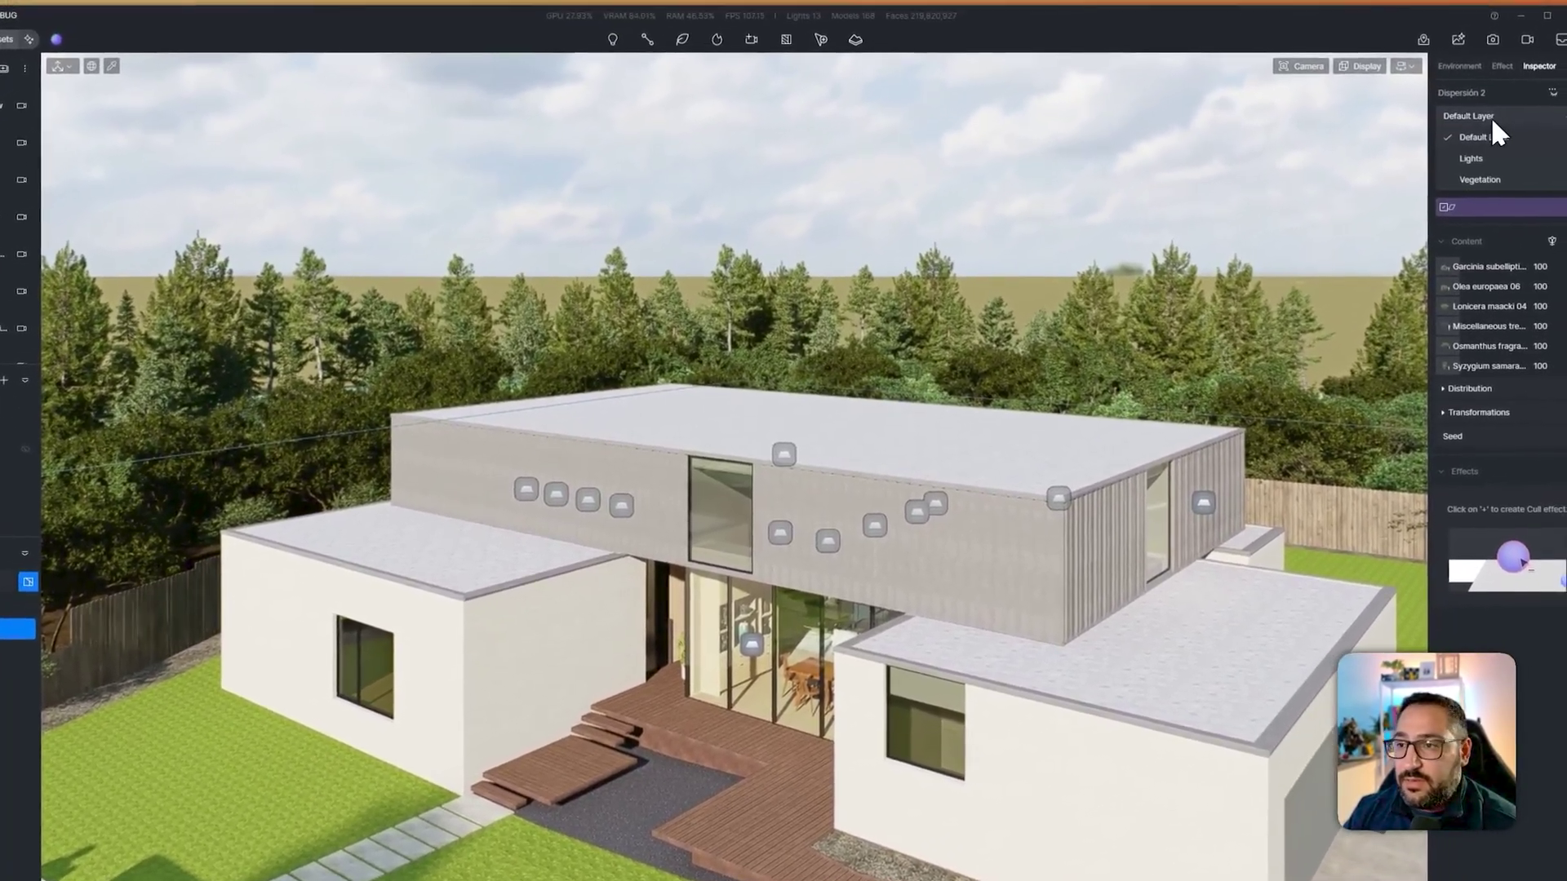
click(1523, 163)
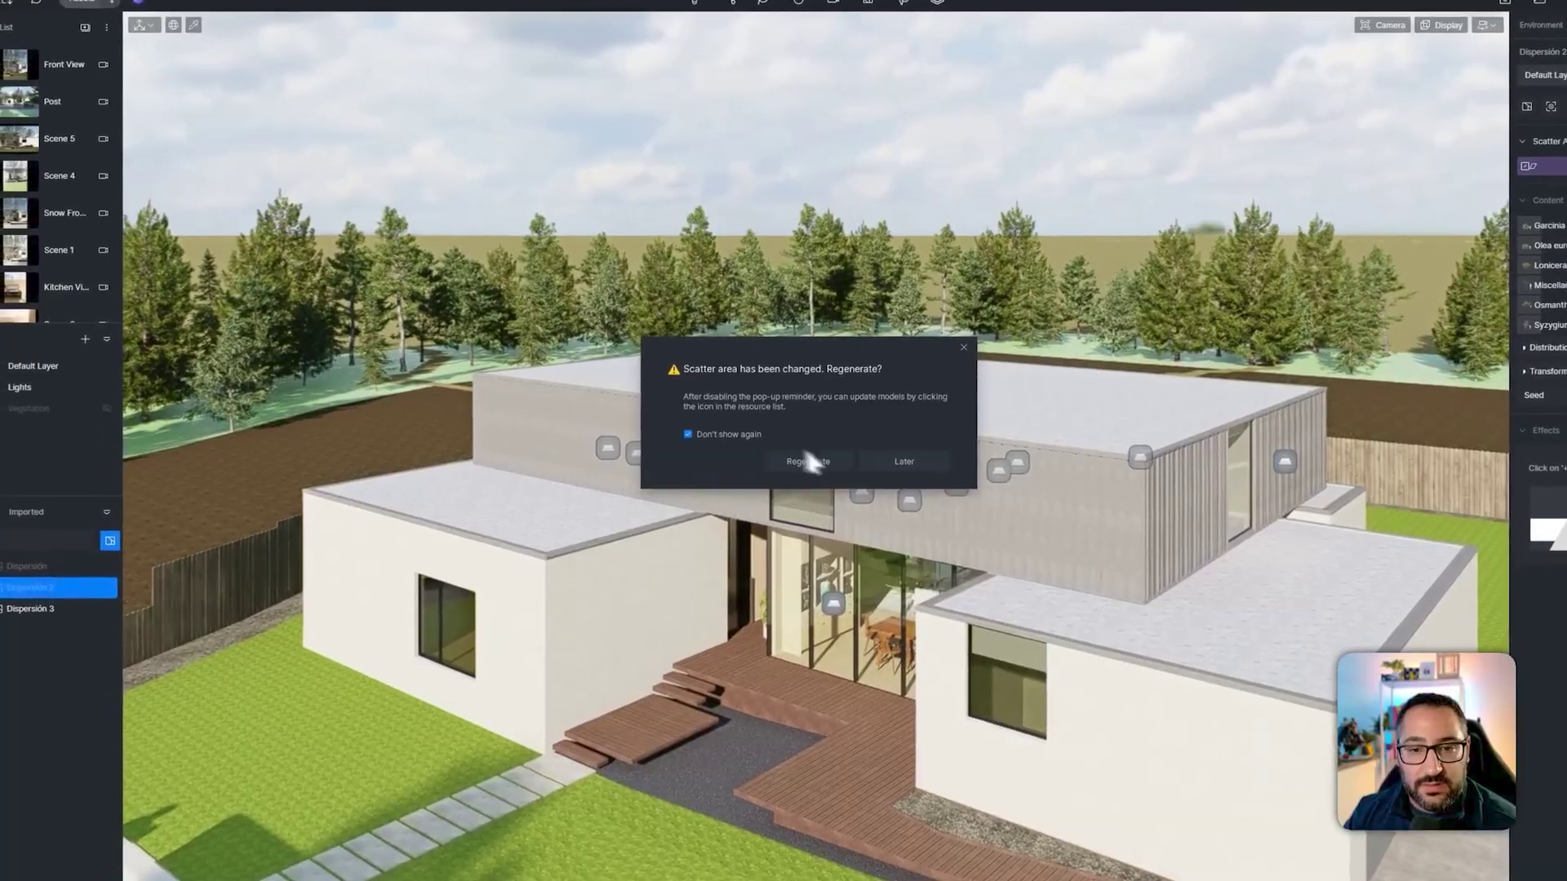
click(808, 462)
click(29, 609)
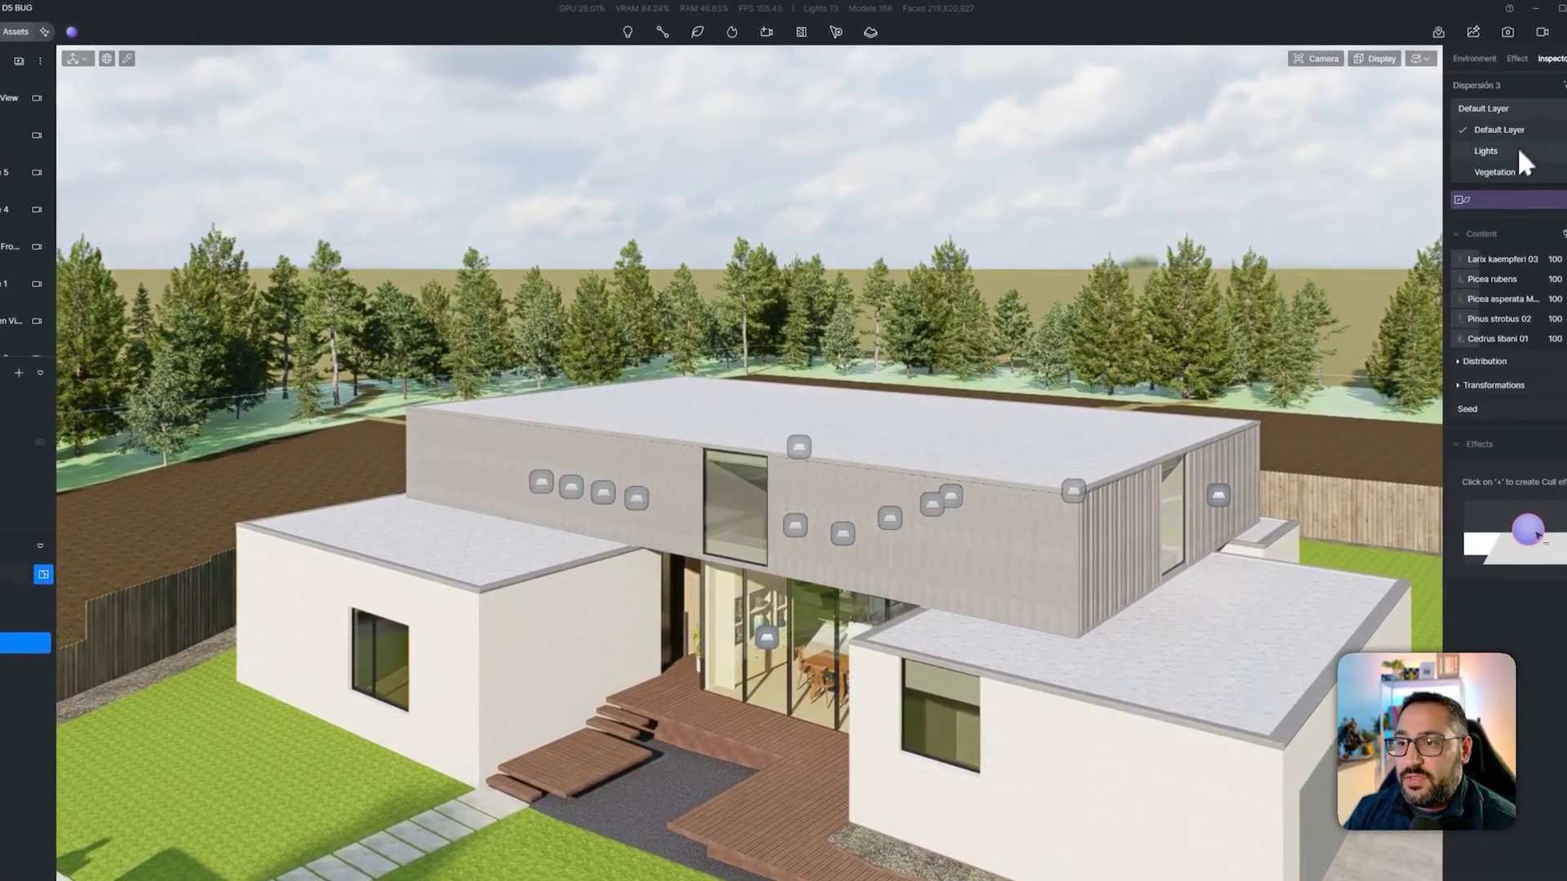
click(1510, 172)
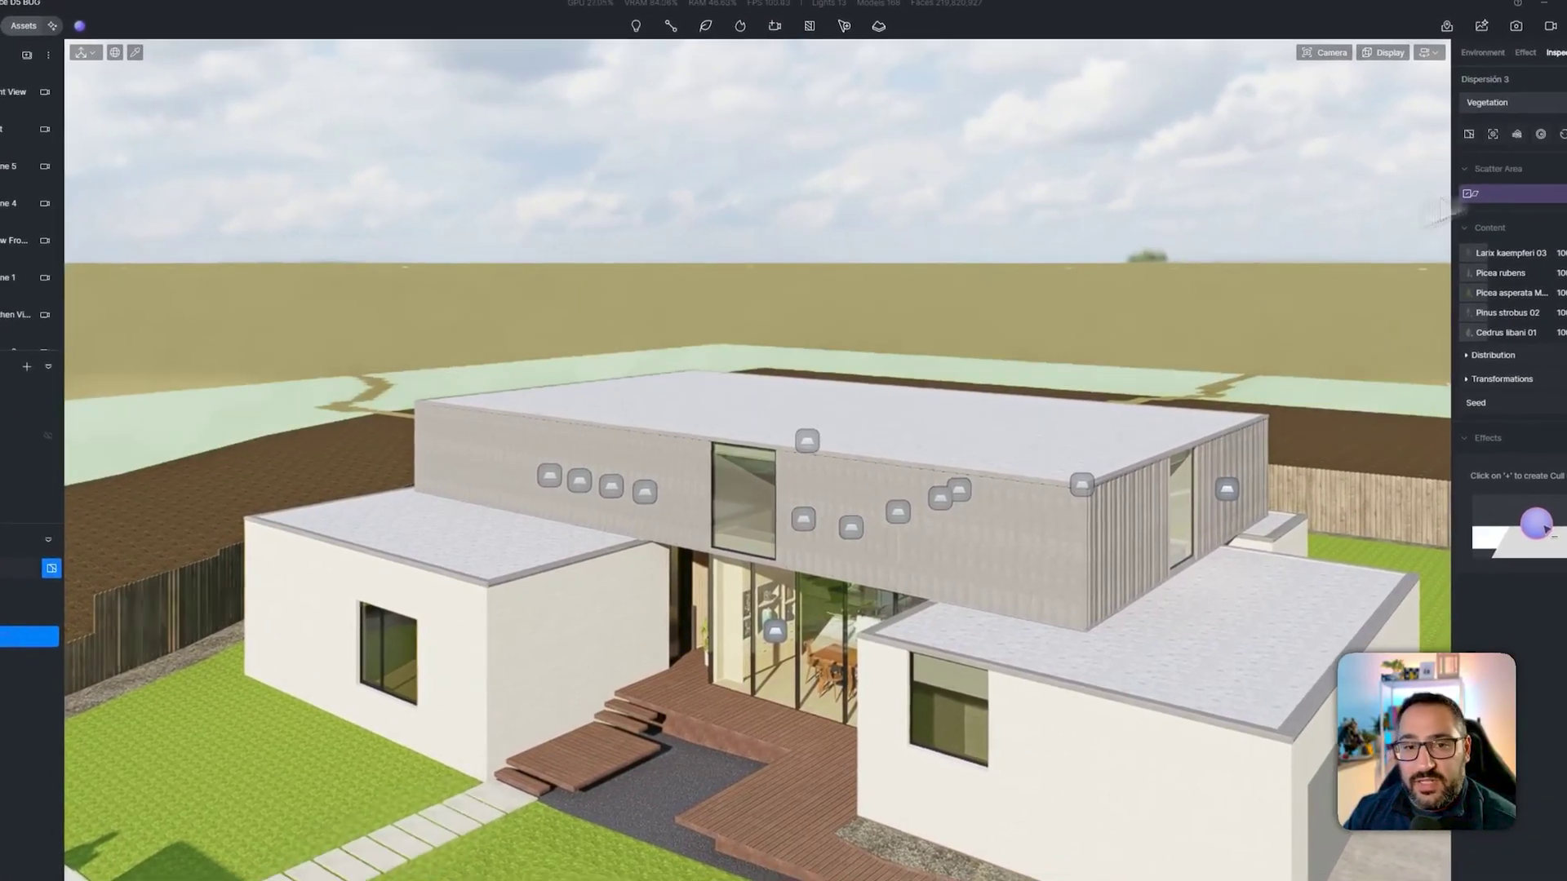
- Toggle the visibility of the Vegetation layer to check the added scatters, leaving the layer hidden
scroll(650, 457, down, 3)
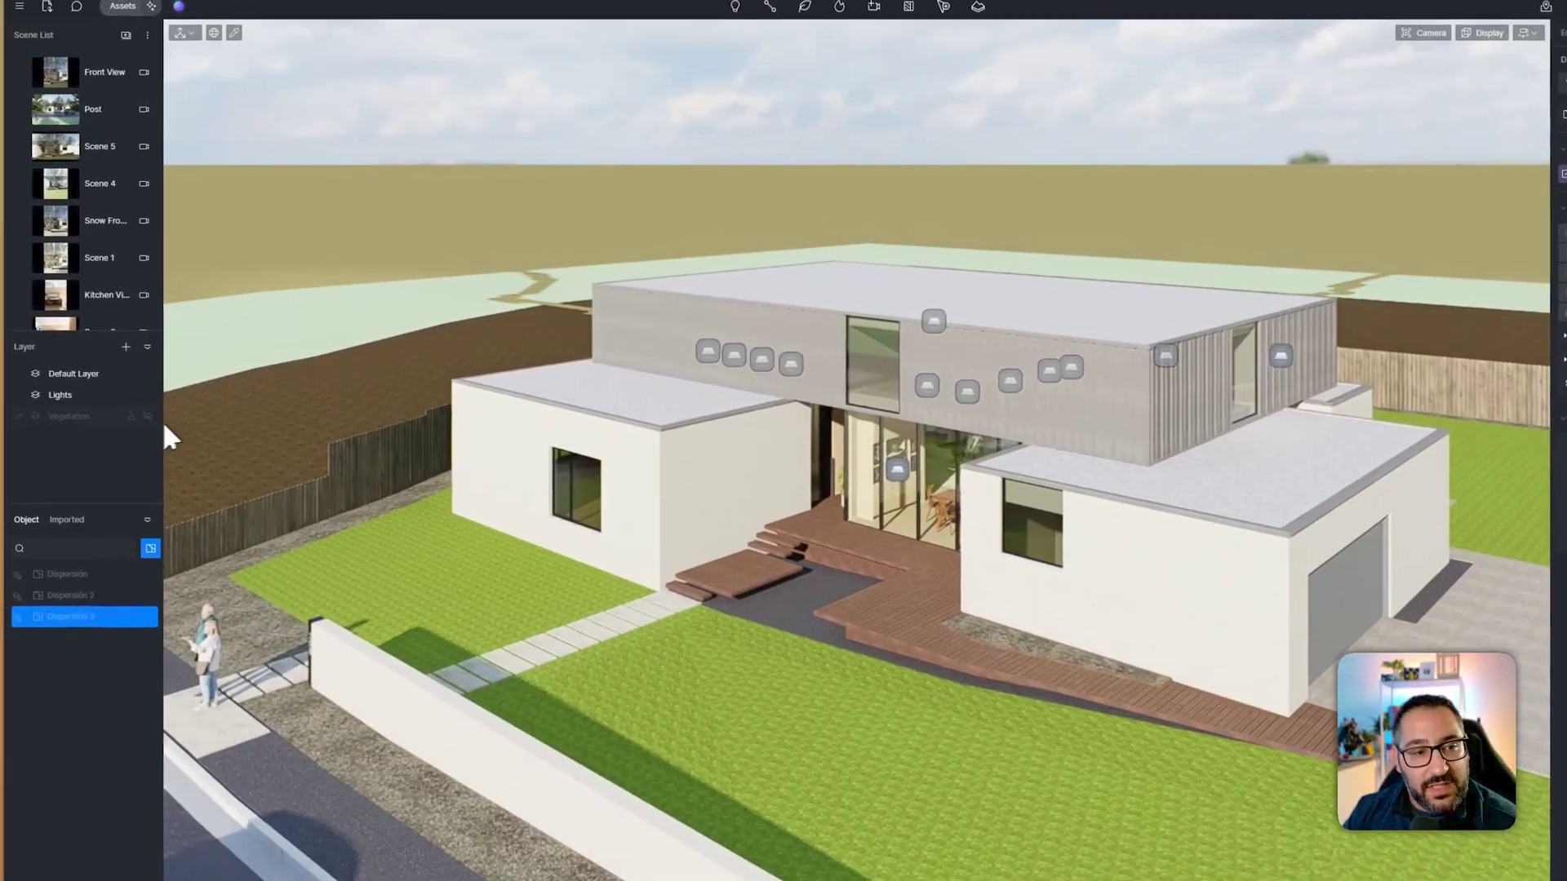
click(133, 413)
click(133, 413)
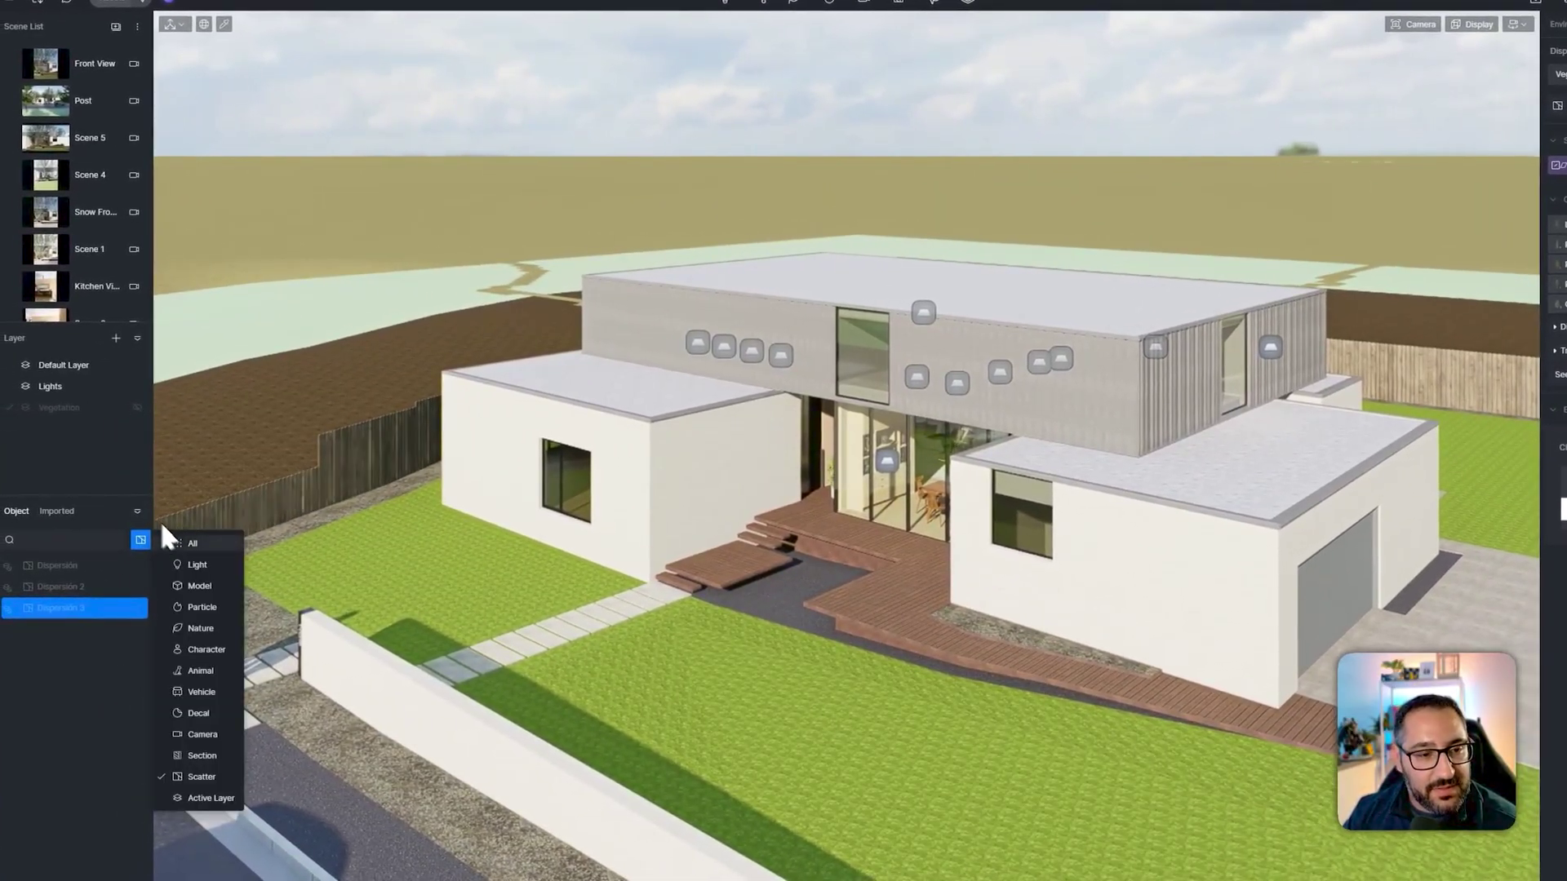
- Reset the object list filter to all object types and add a new layer named Entourage
click(167, 542)
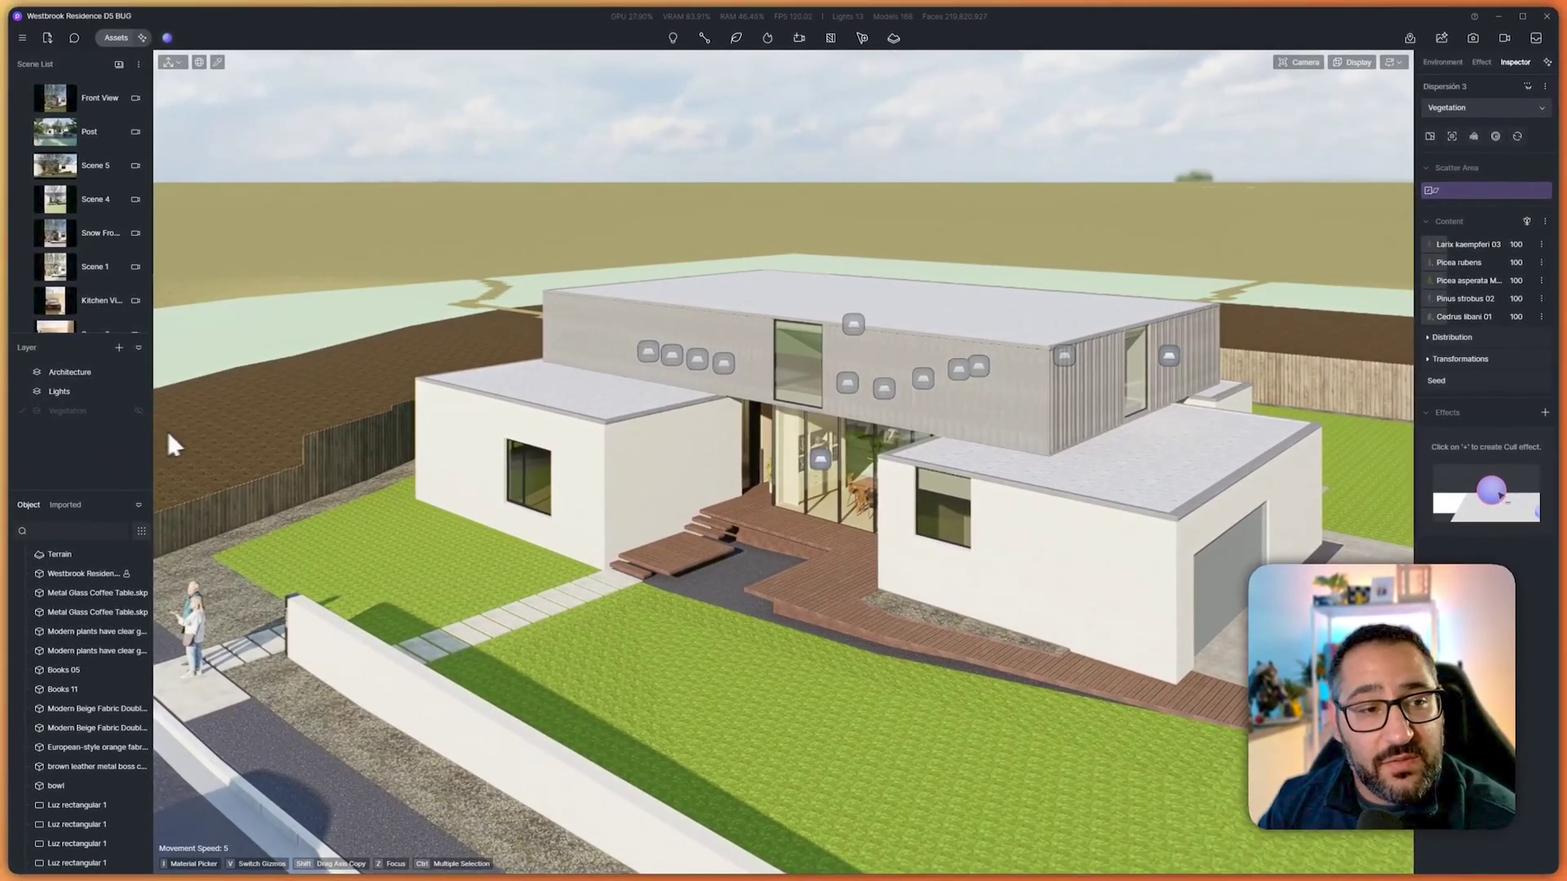
click(119, 348)
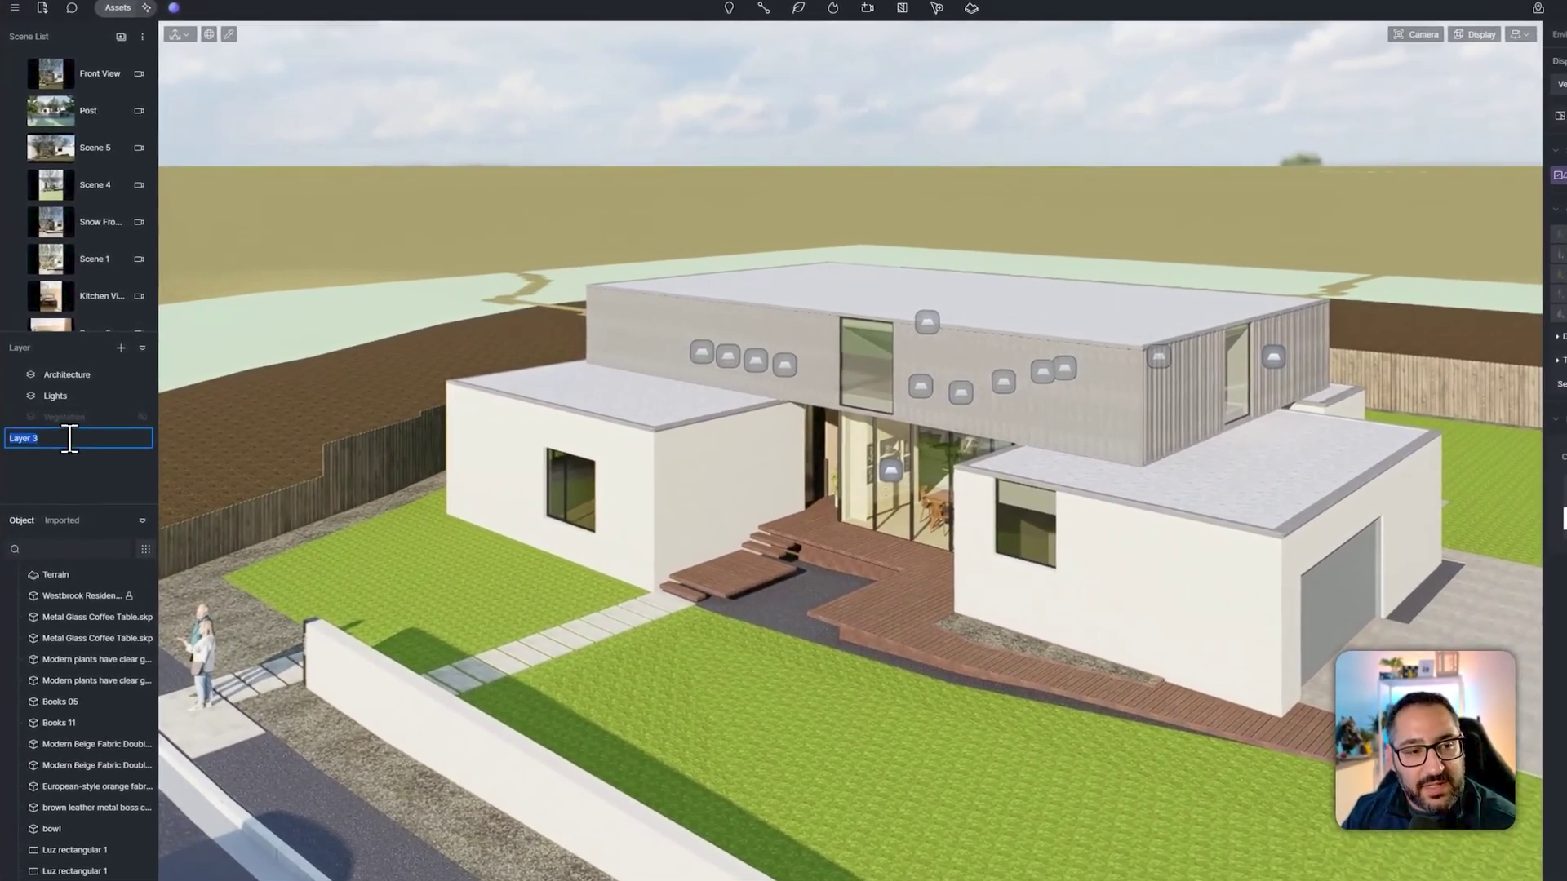
text(Entourage)
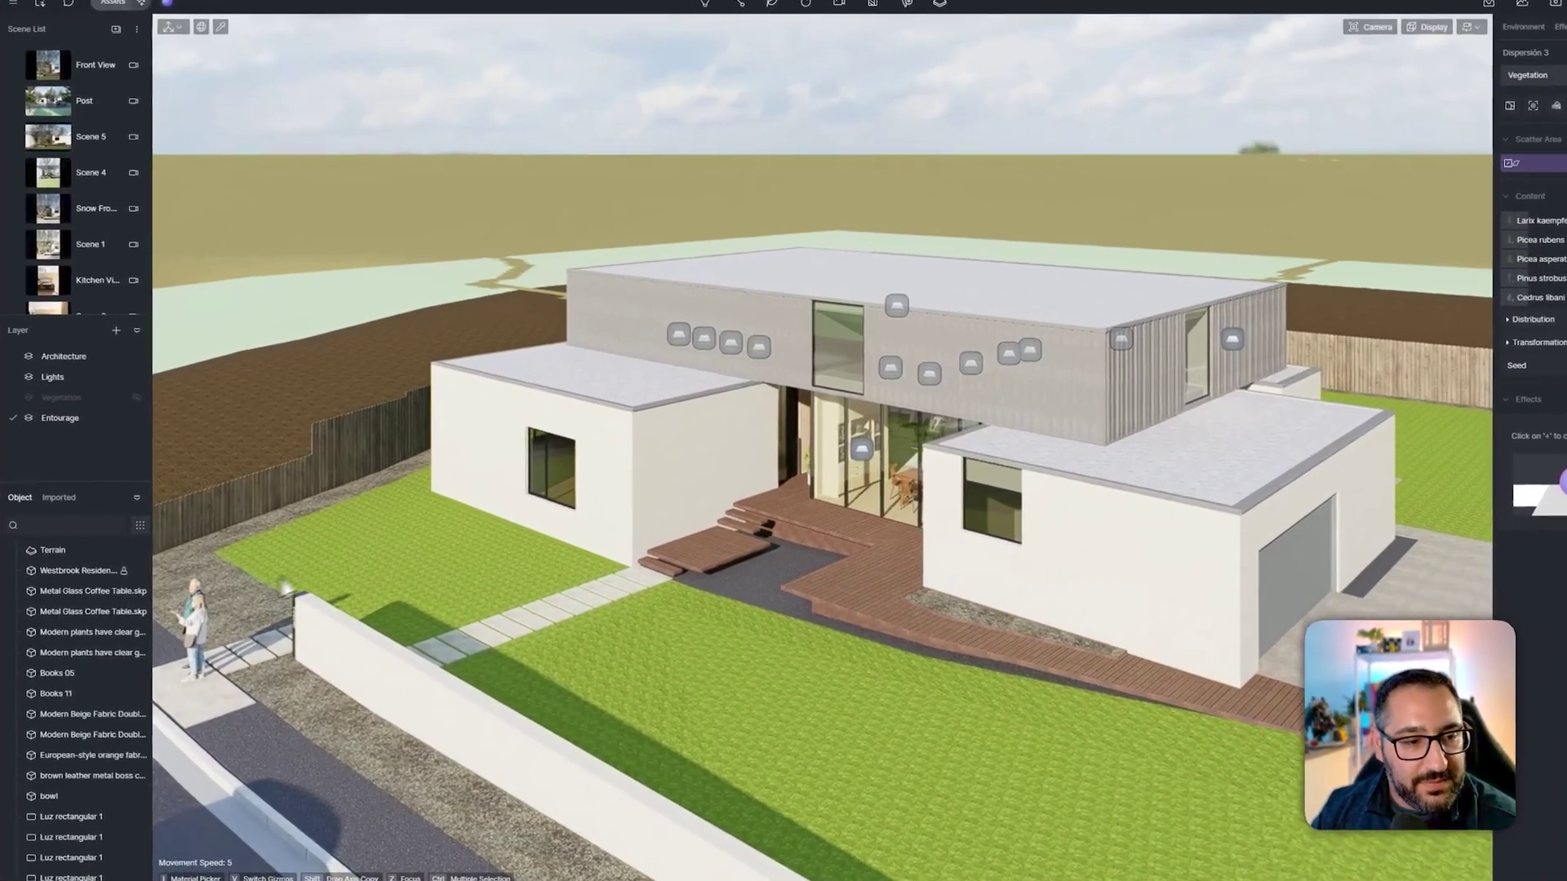
- Filter the object list to characters and assign Couple 27 to the Entourage layer
right_drag(281, 581, 370, 579)
click(139, 521)
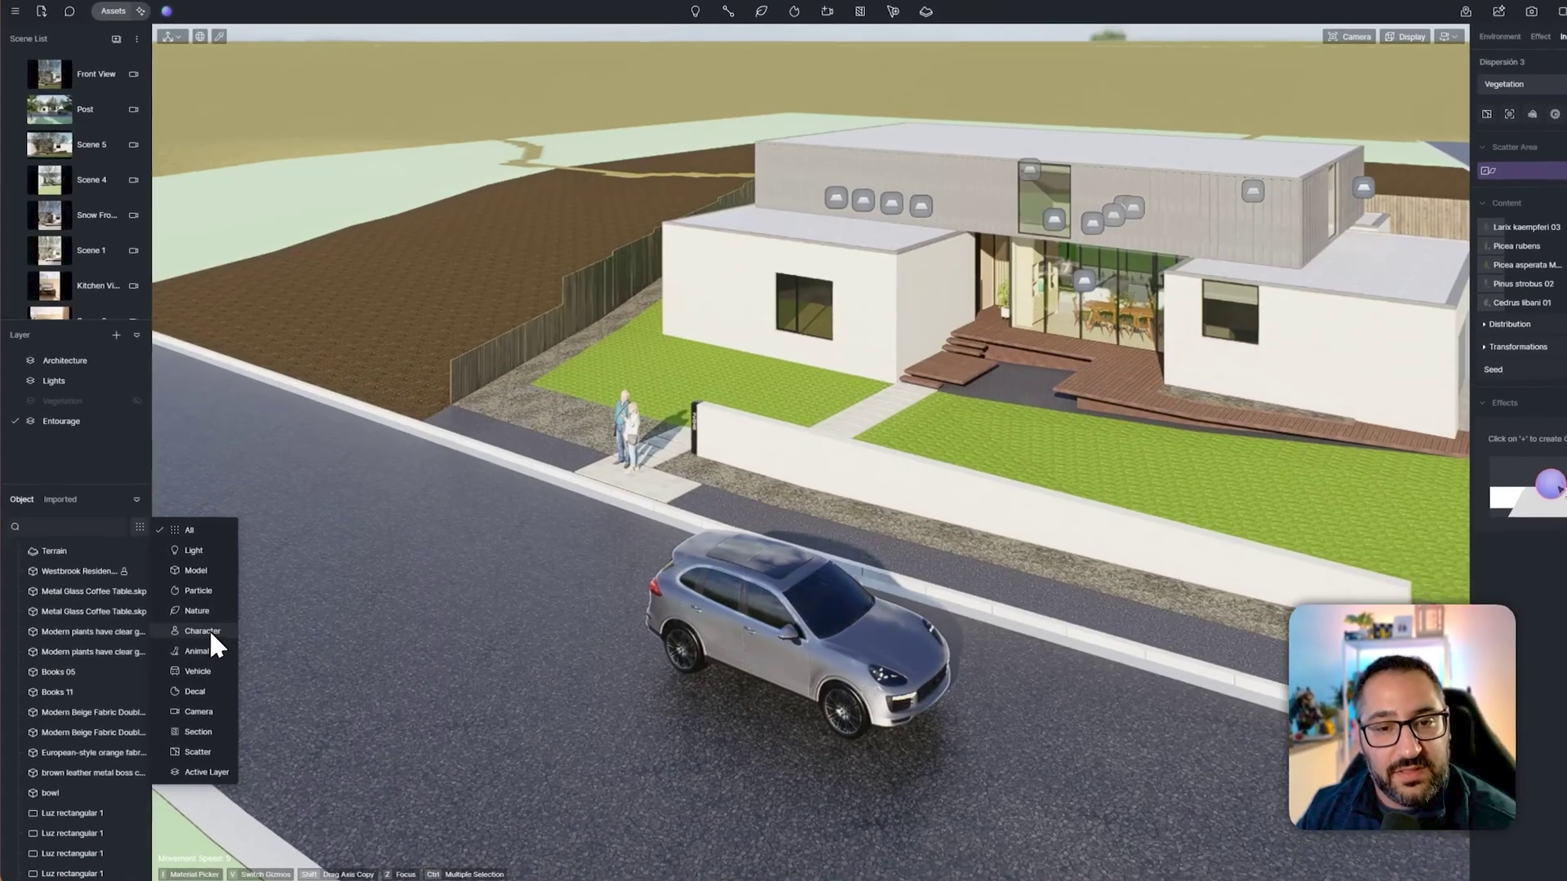
click(204, 630)
click(54, 547)
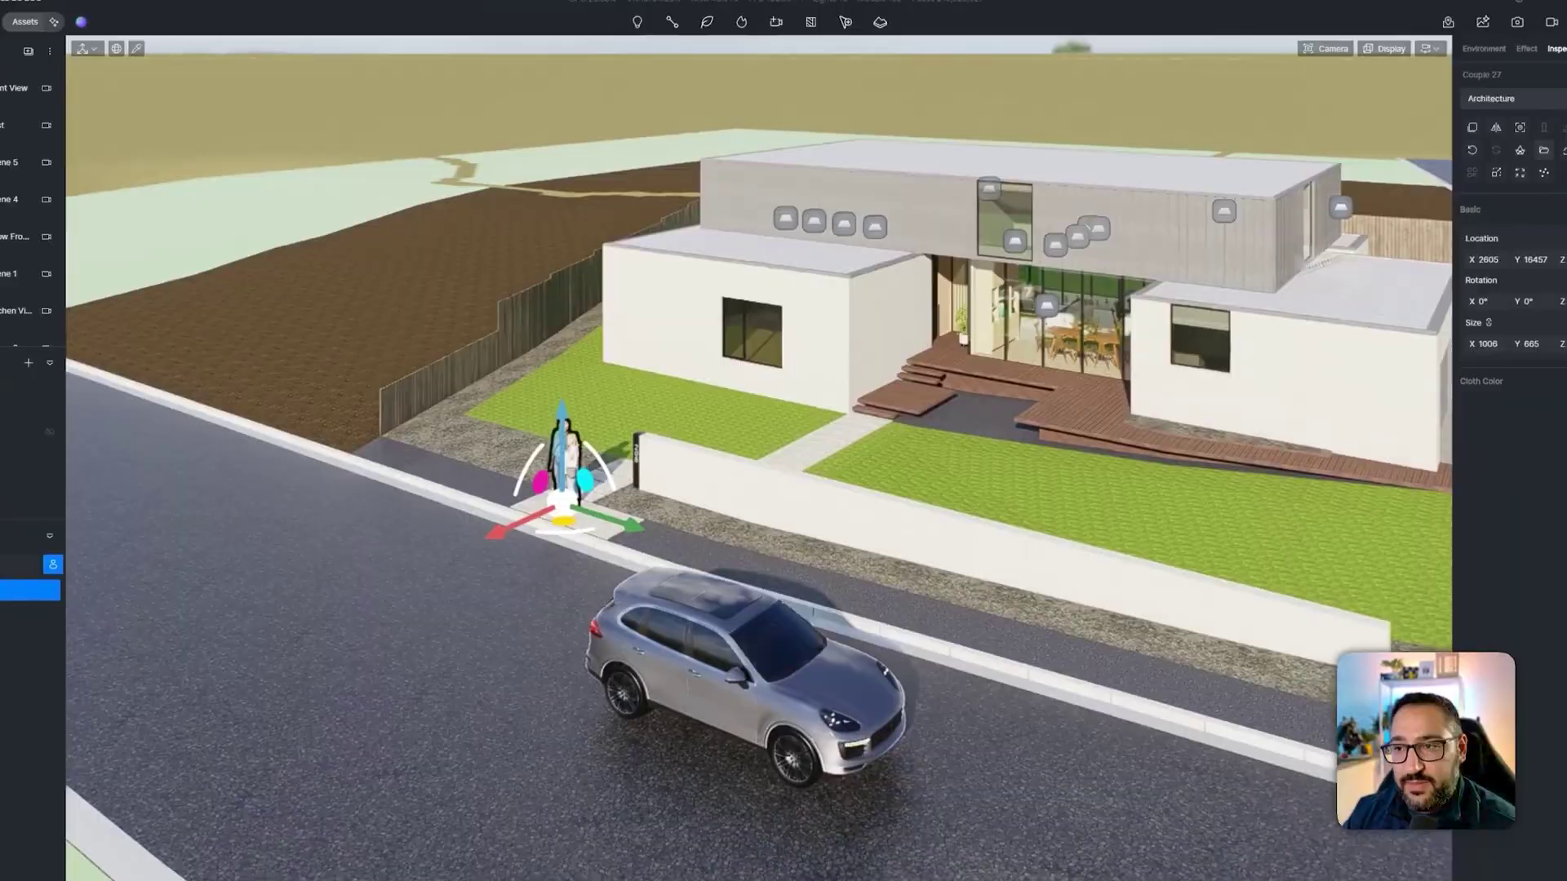
click(1531, 110)
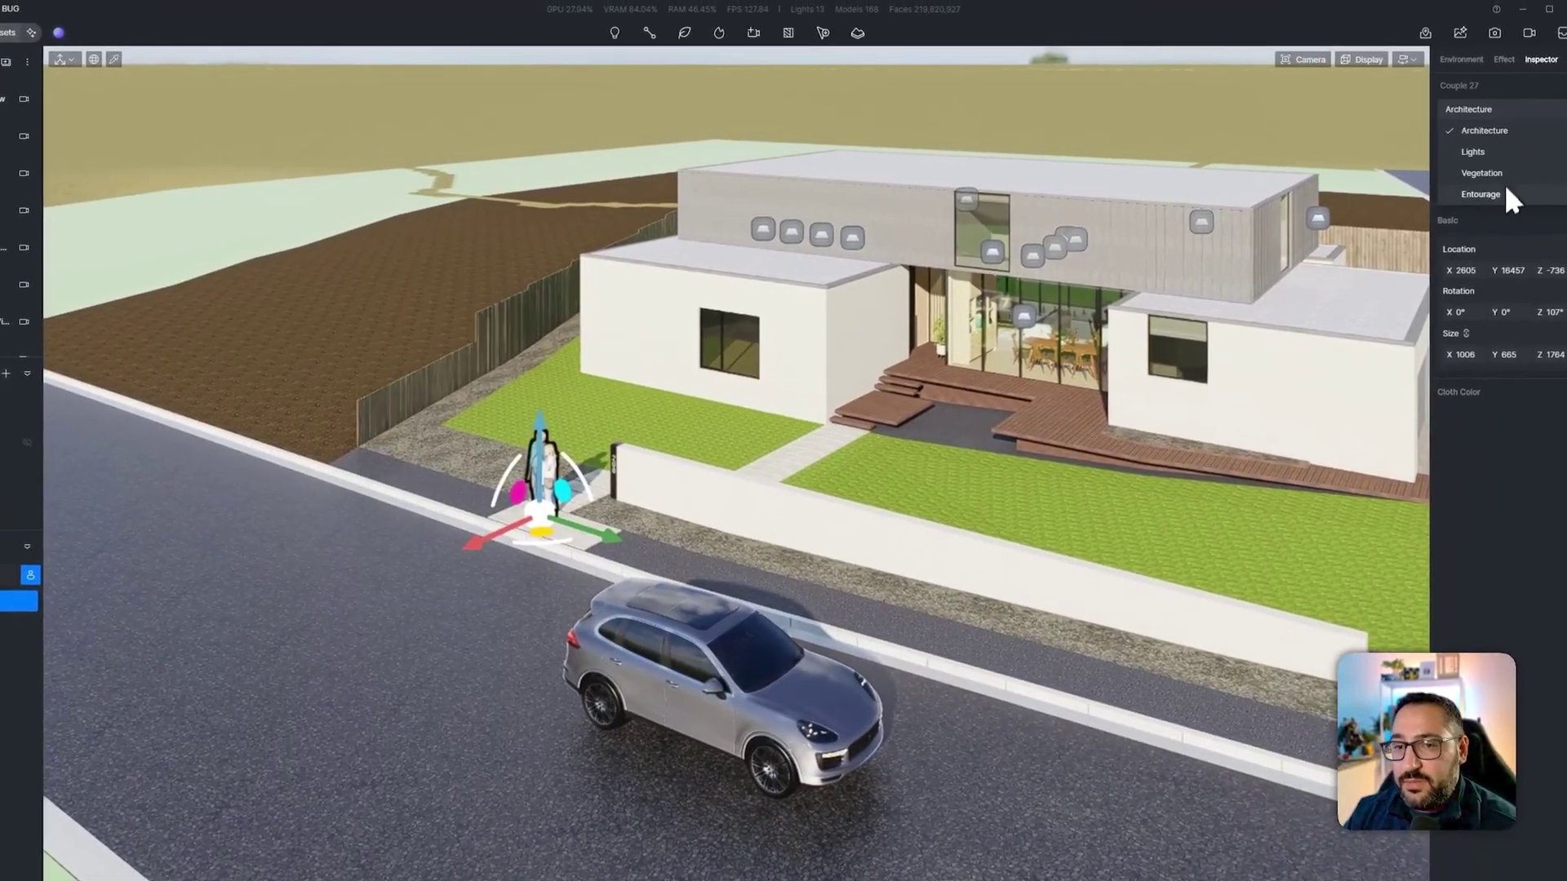
click(1486, 193)
- Filter the object list to vehicles and assign SUV 02 to the Entourage layer
click(32, 574)
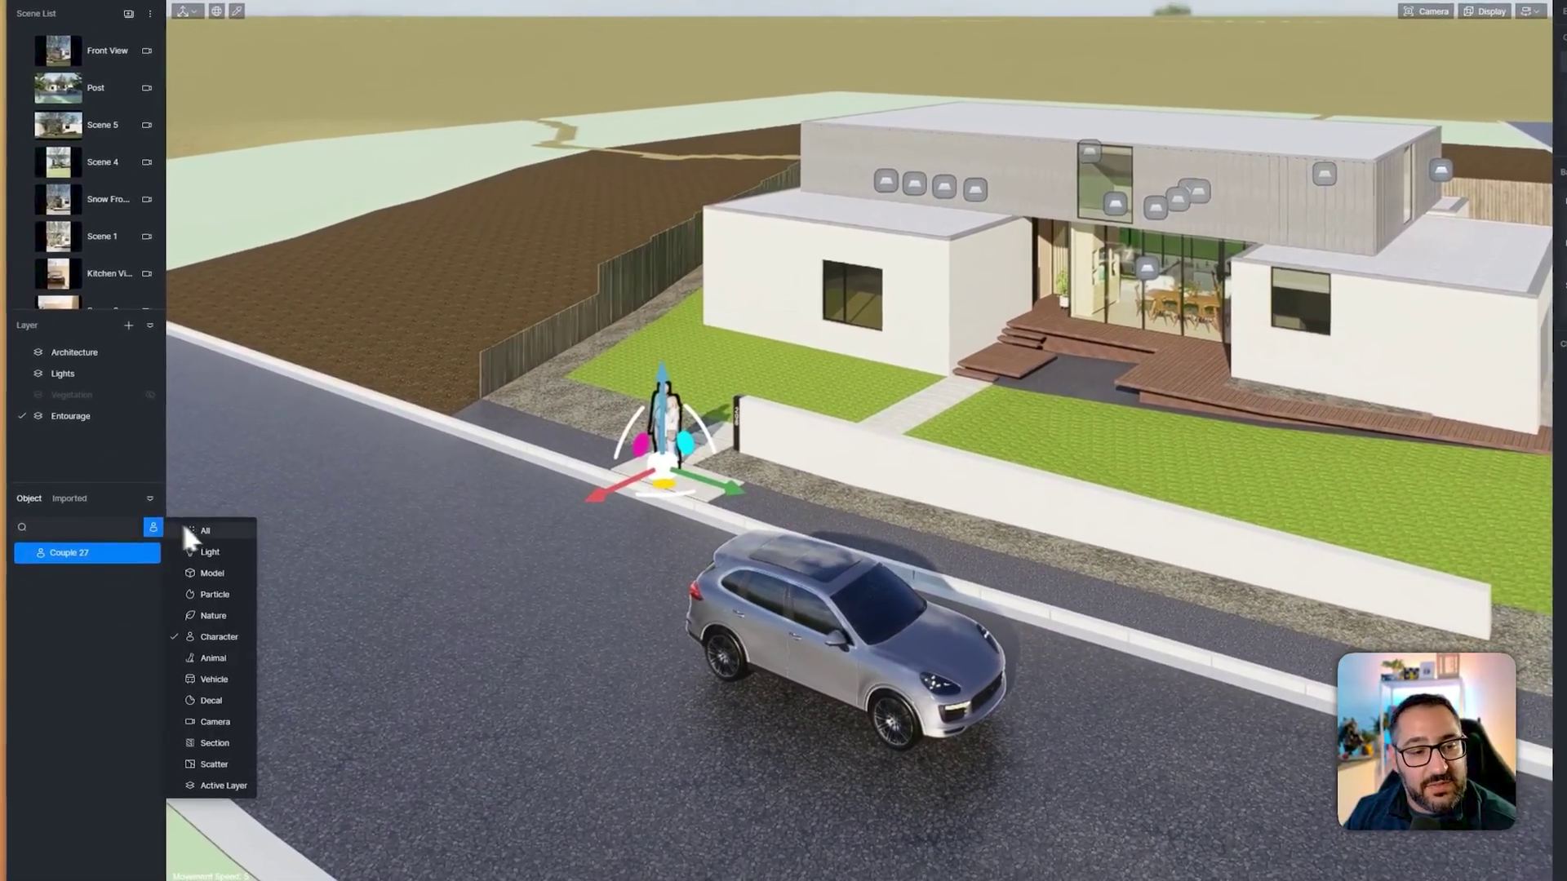
click(225, 677)
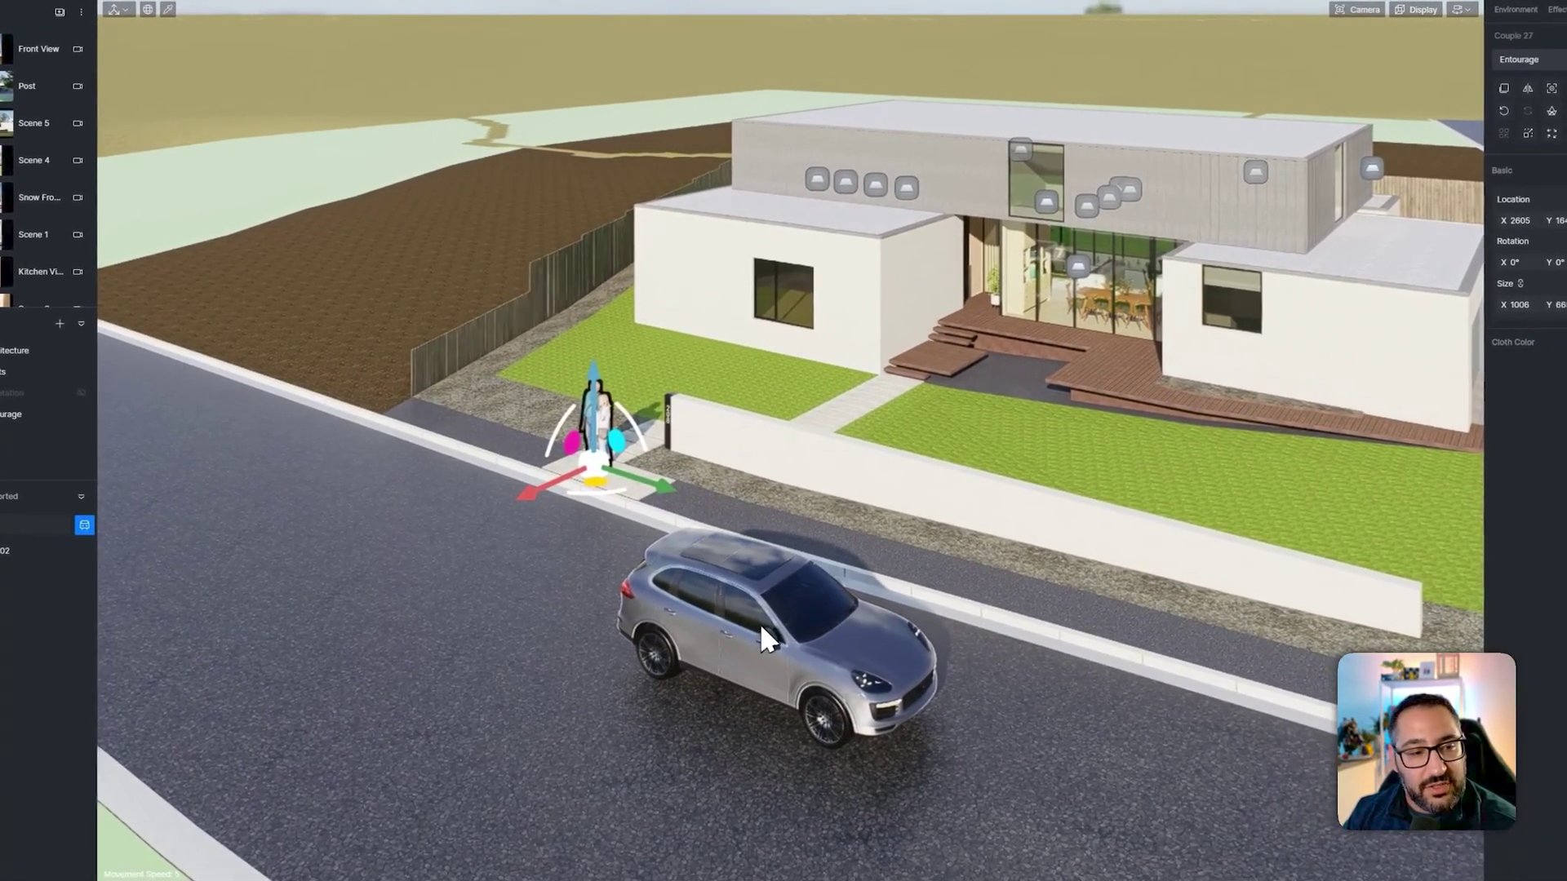
click(74, 553)
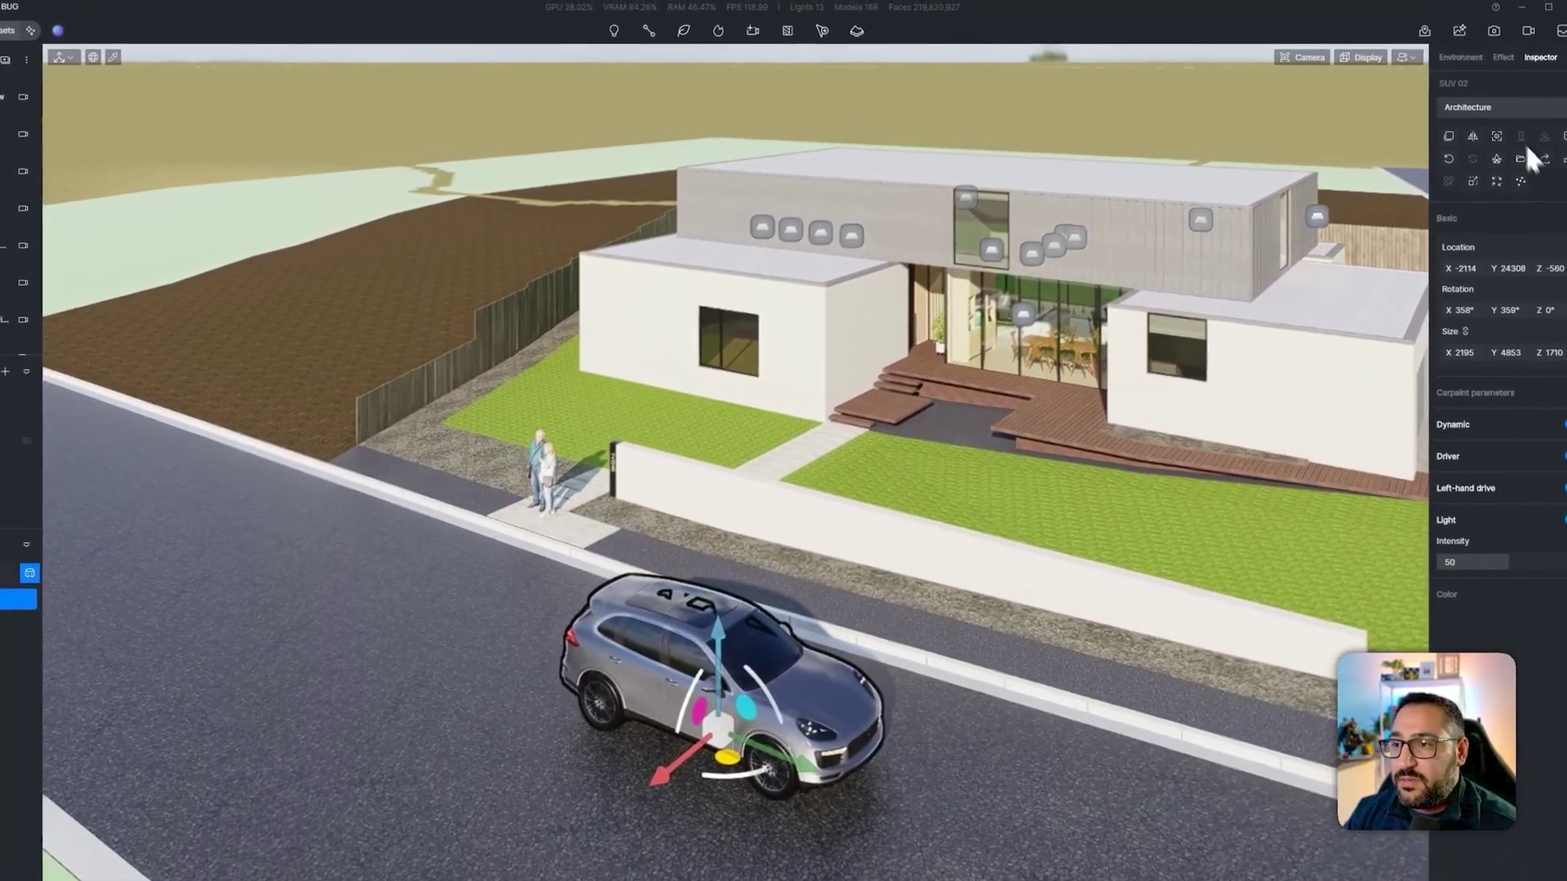
click(1553, 62)
click(1528, 189)
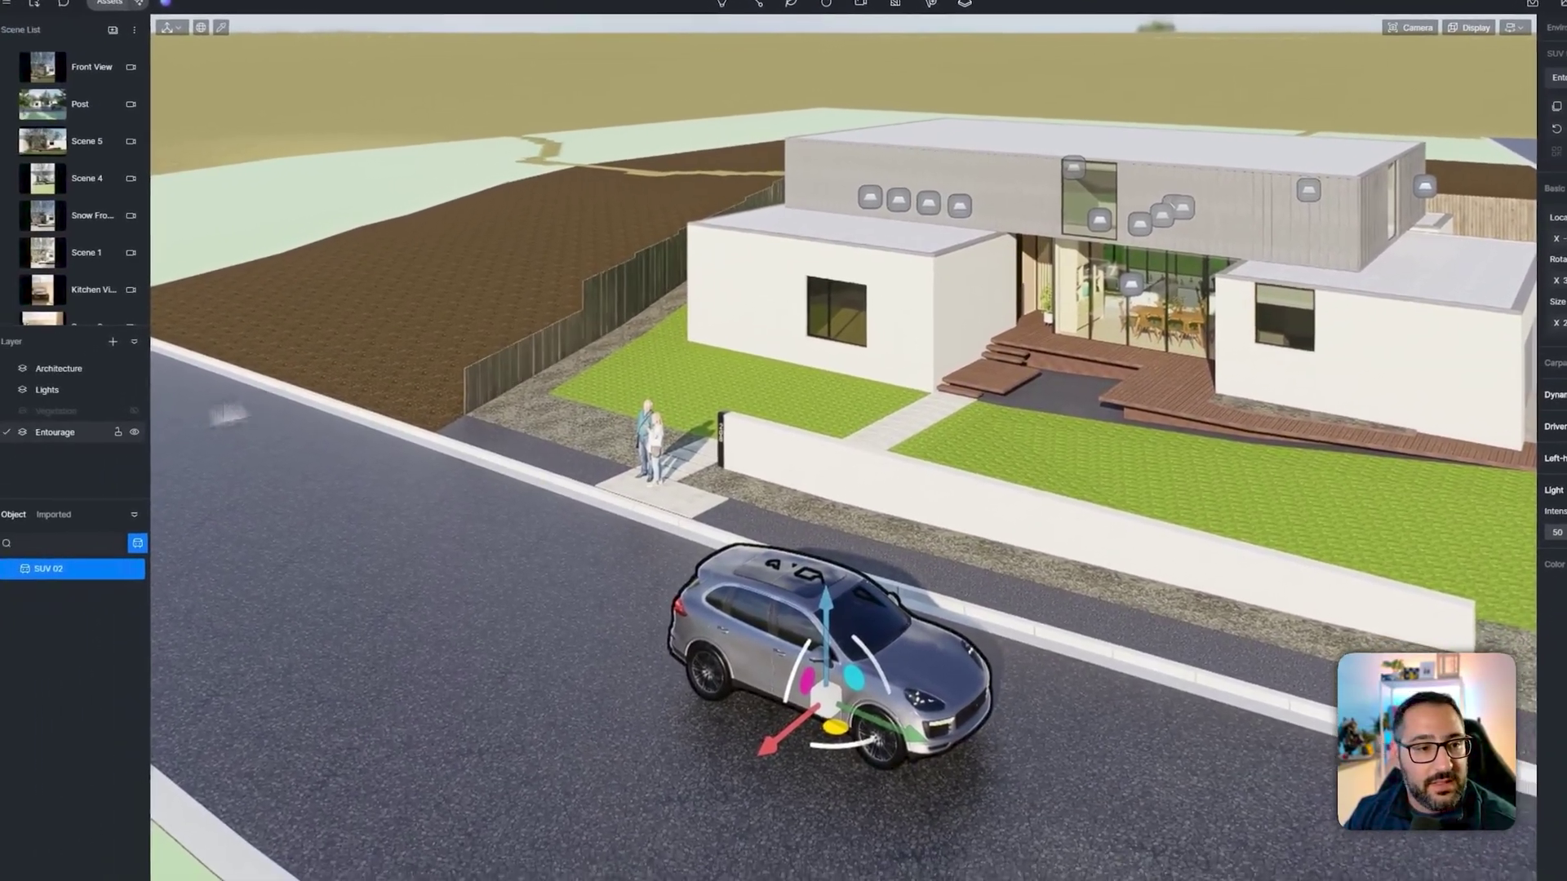
- Toggle the visibility of the Entourage layer to check its people and car, leaving the layer visible
click(52, 460)
click(148, 424)
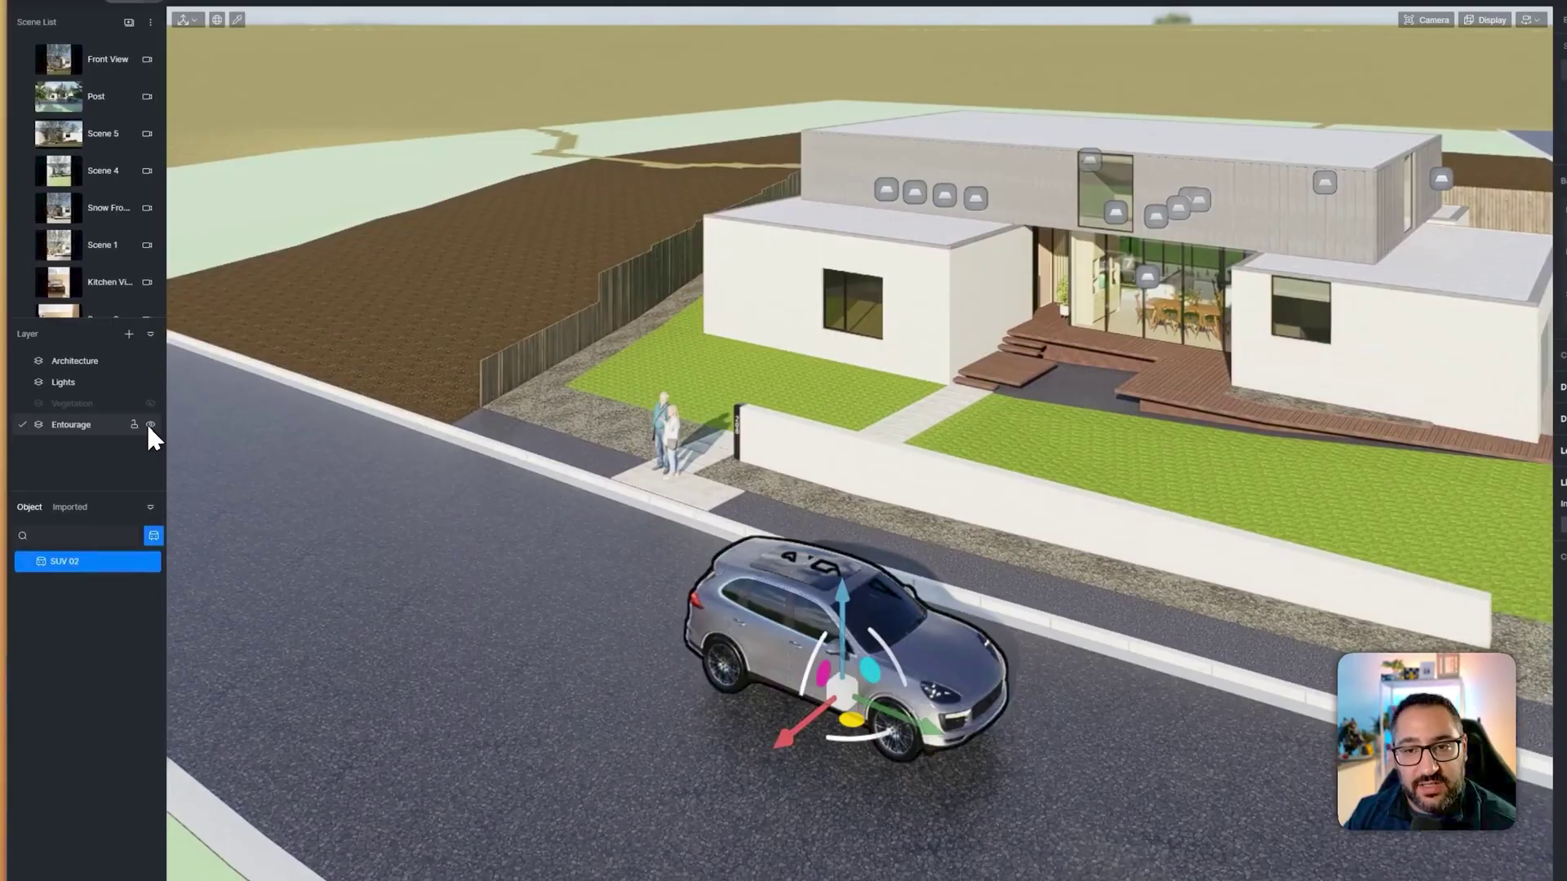
click(148, 424)
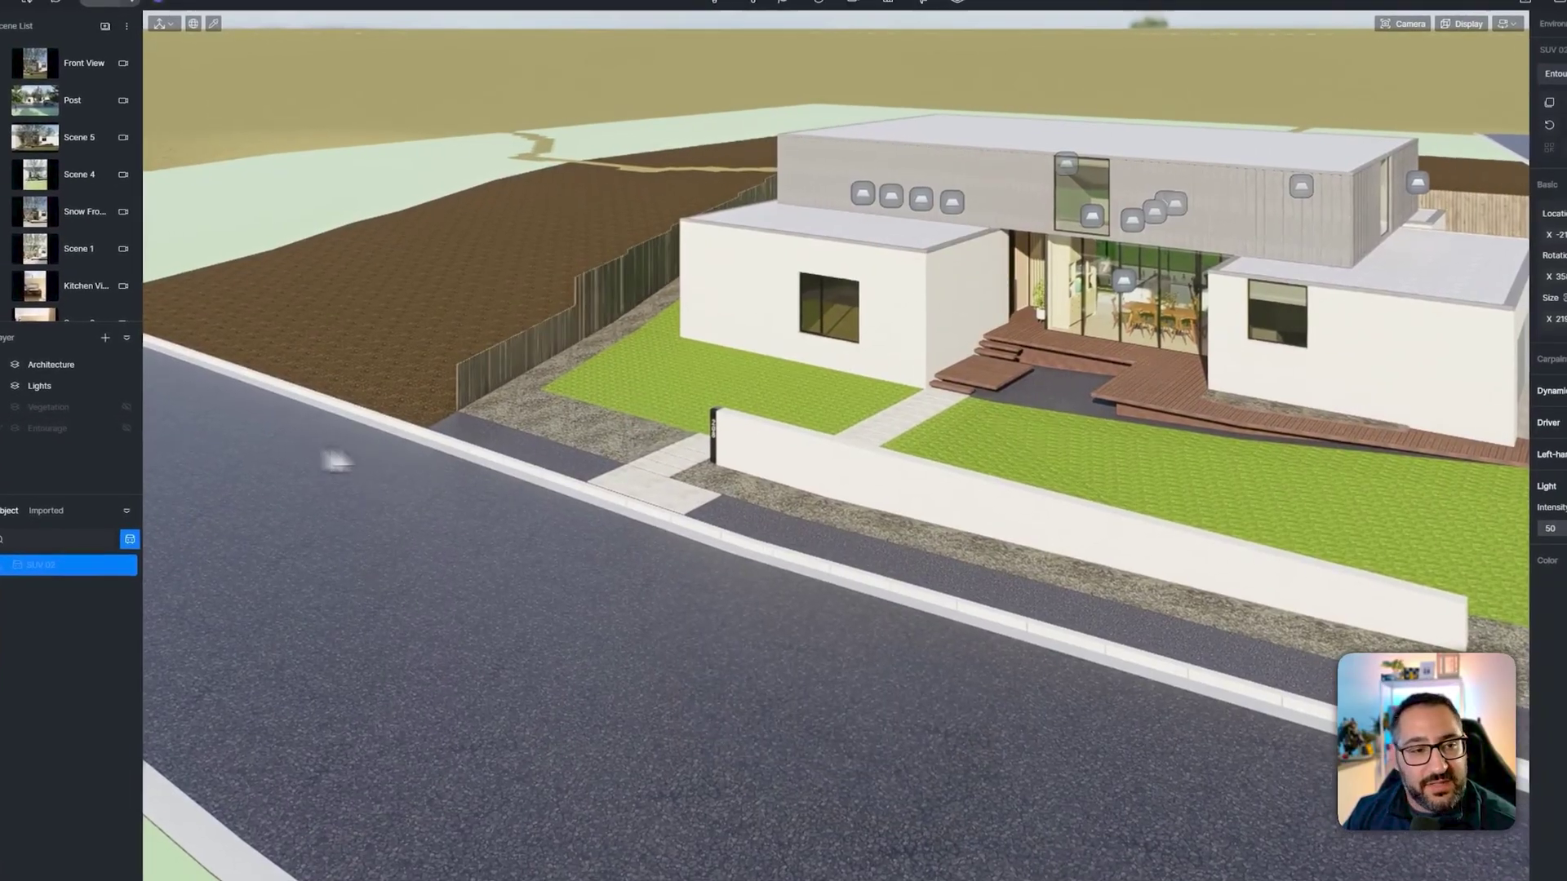
click(127, 428)
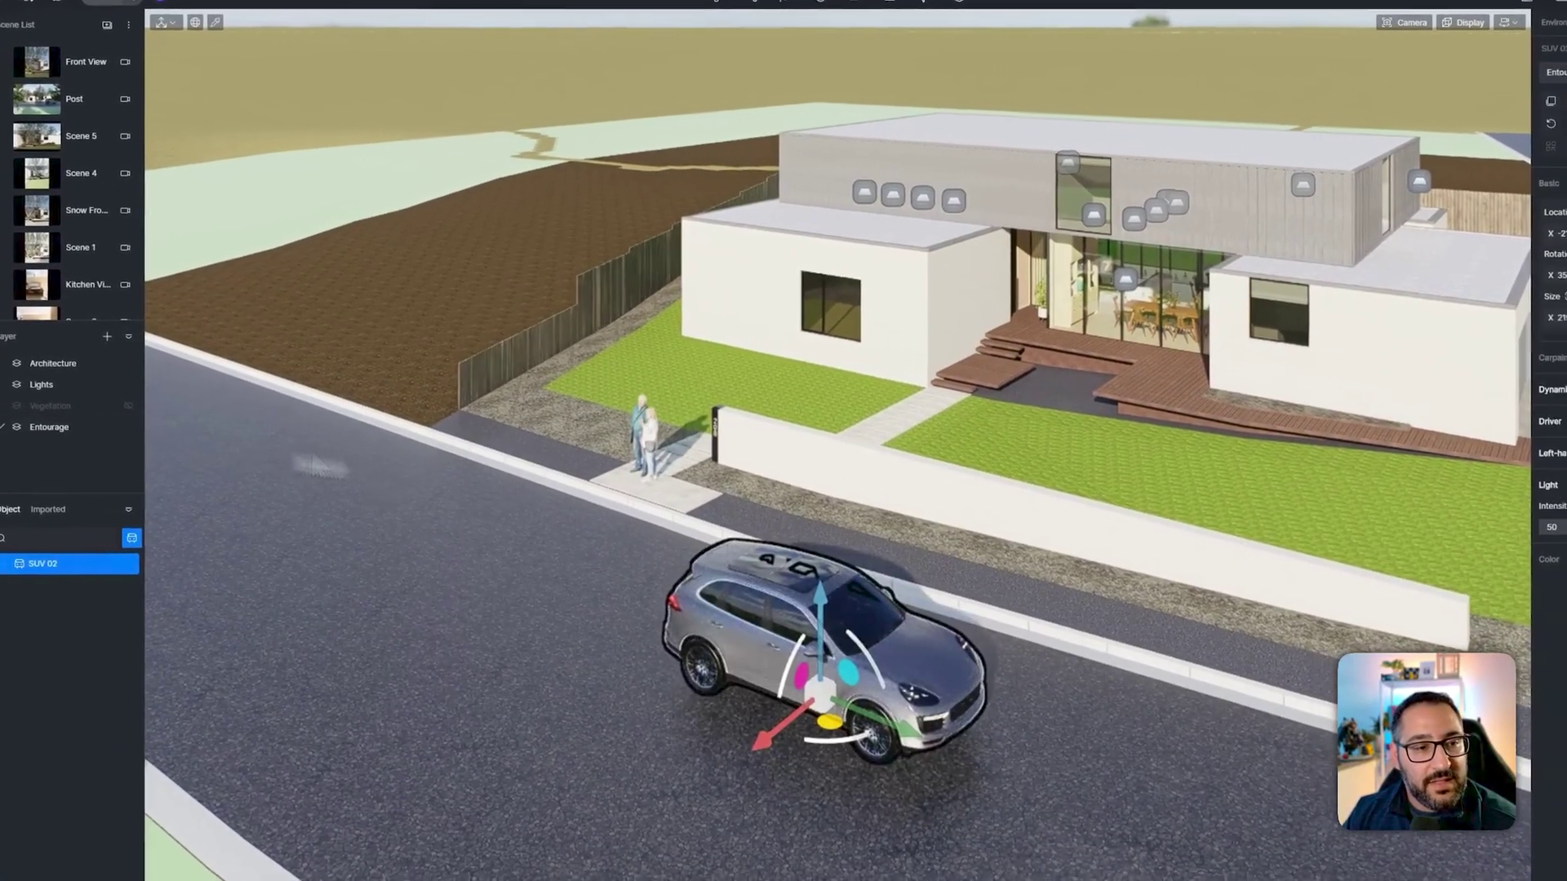
- Make Lights the active layer and toggle its visibility, leaving the layer visible
right_drag(787, 481, 796, 437)
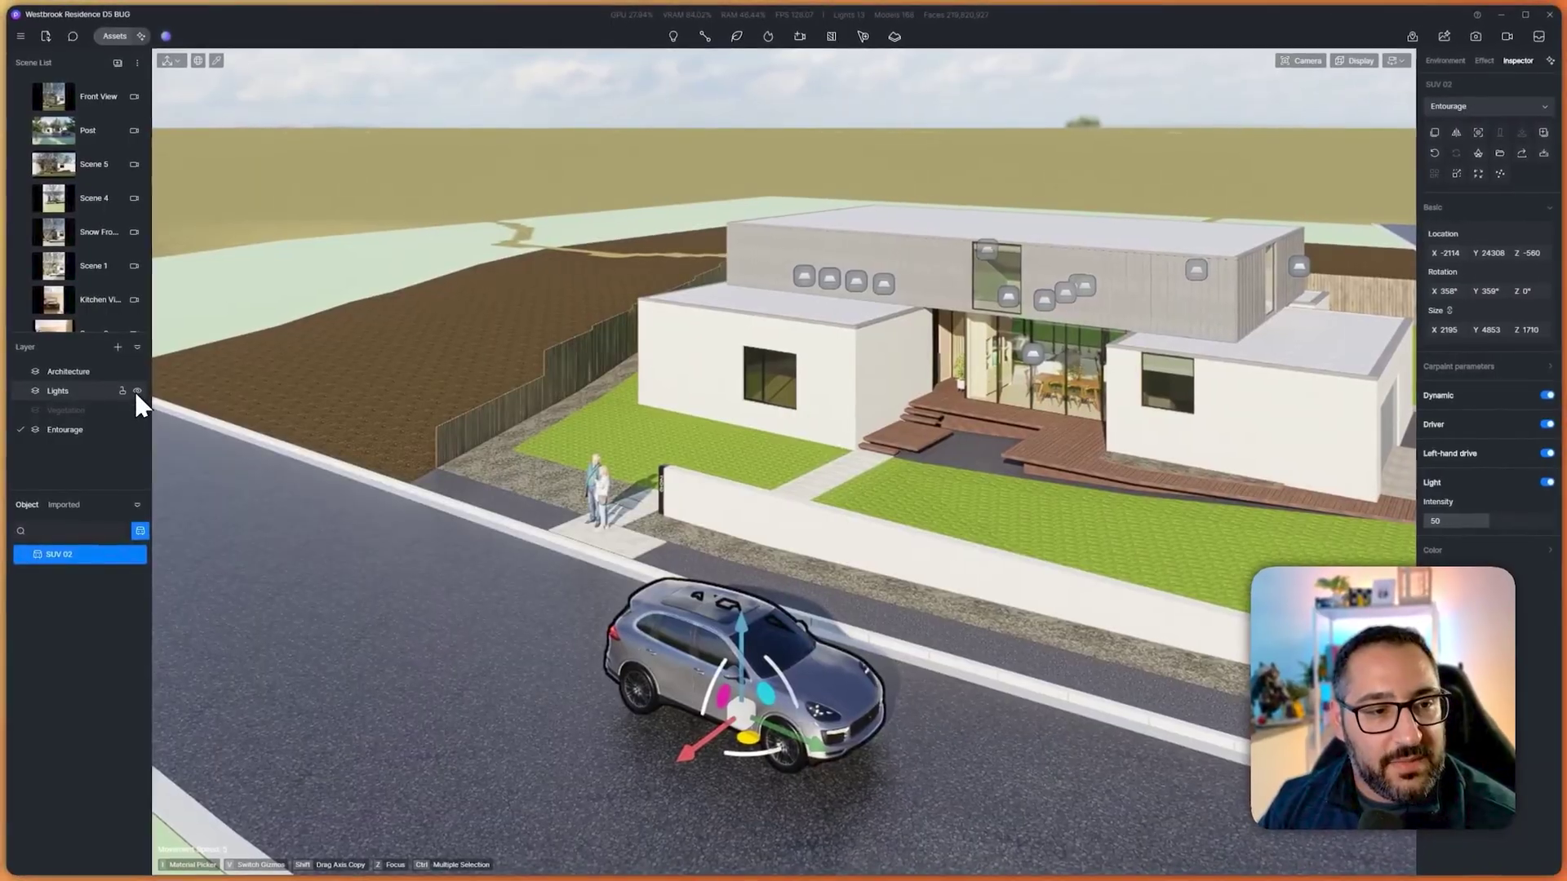
click(85, 388)
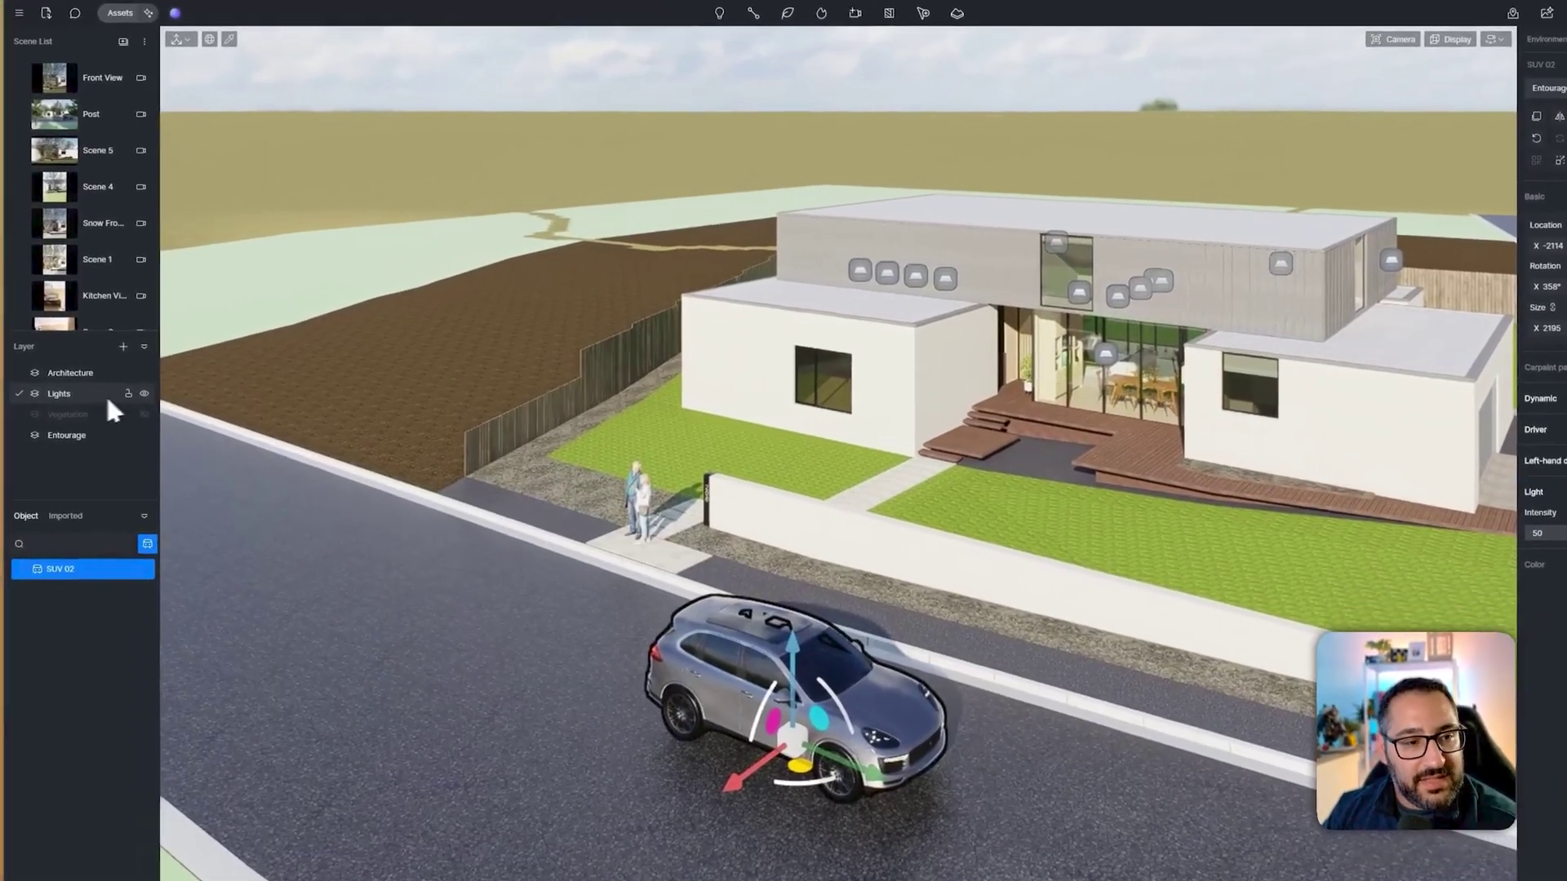
click(145, 394)
click(144, 394)
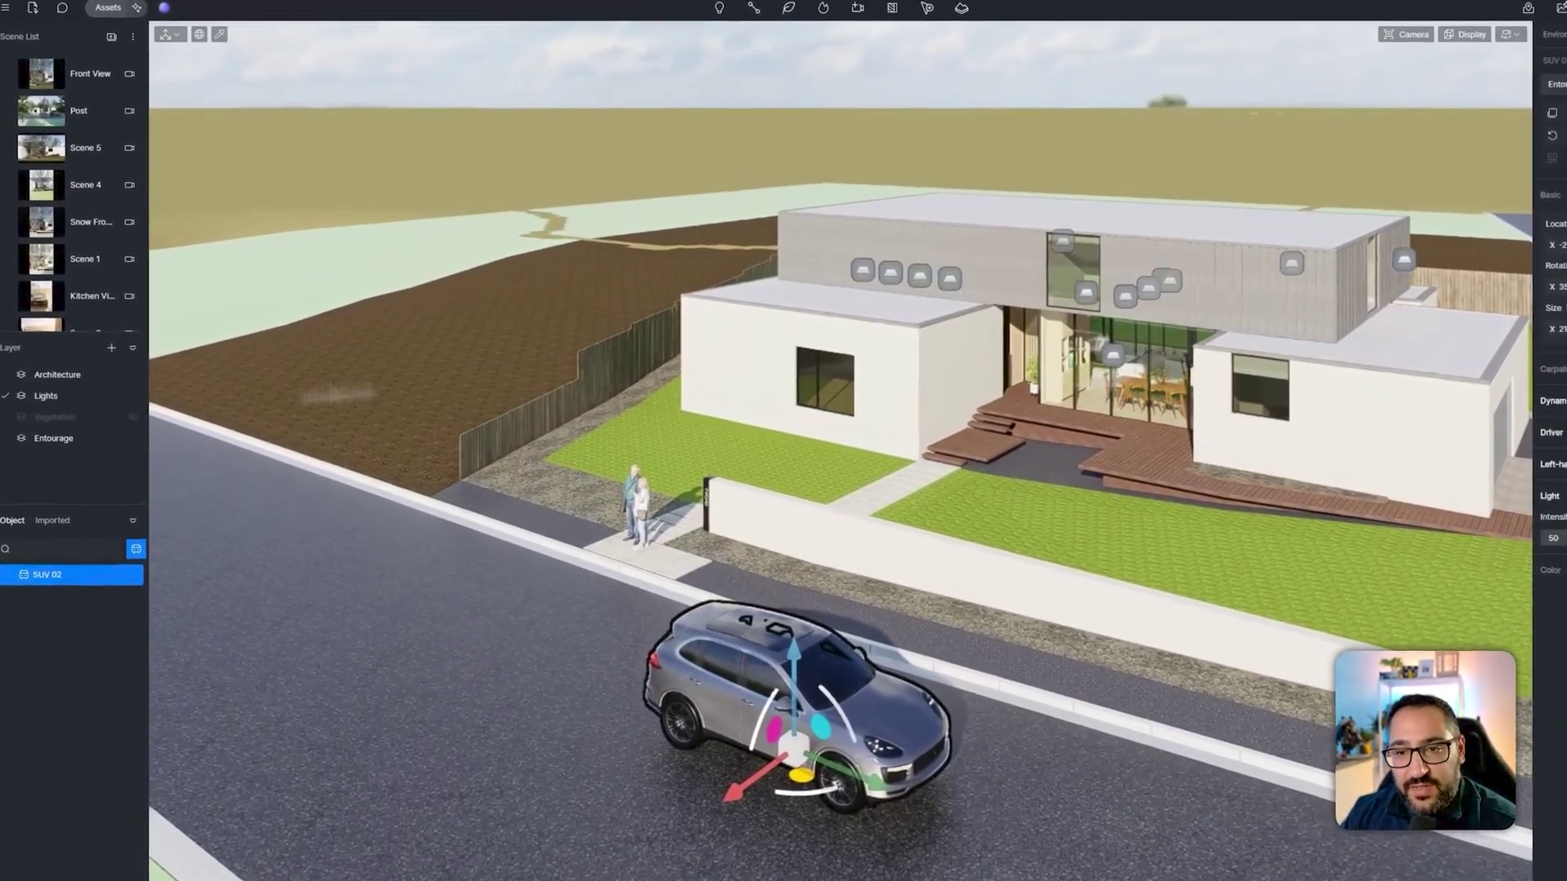
- Select all objects on the Lights layer and reopen that layer's options
right_drag(918, 308, 972, 295)
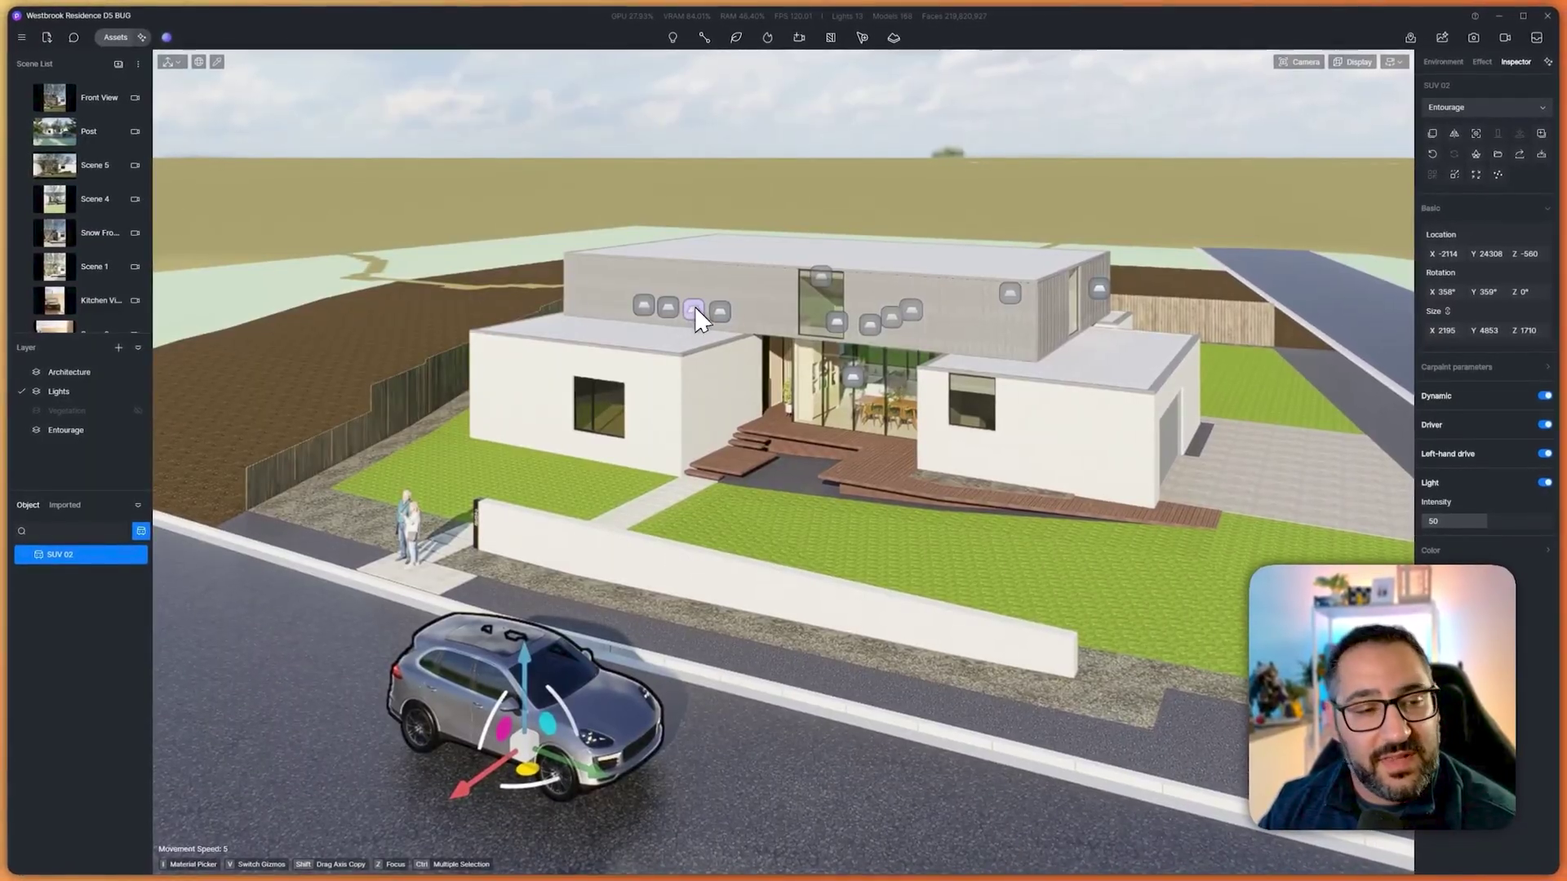
right_click(79, 392)
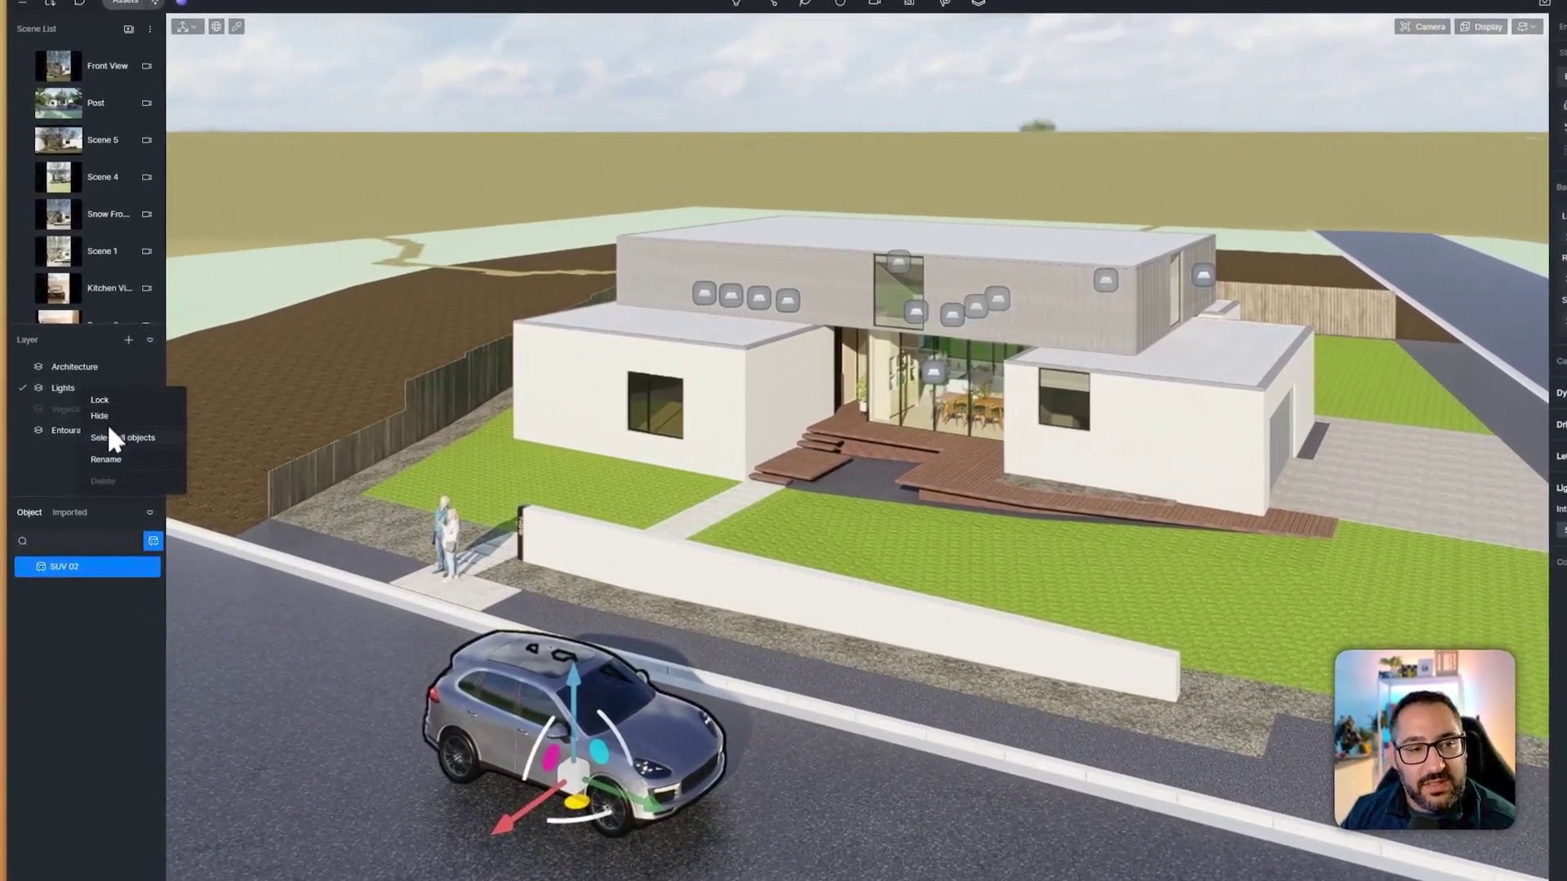
click(104, 432)
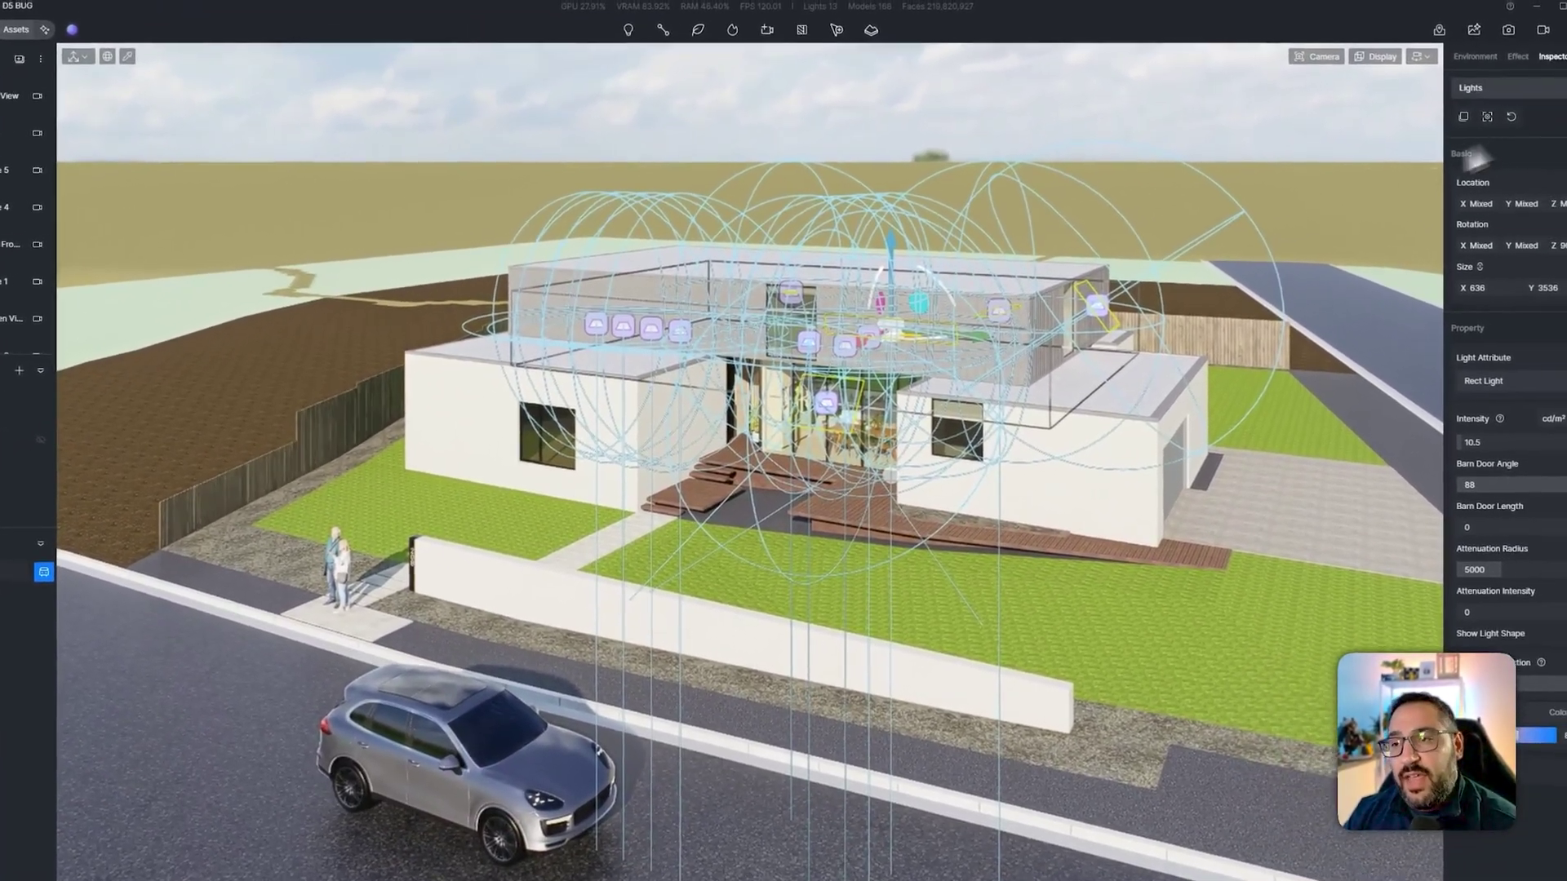
click(1549, 93)
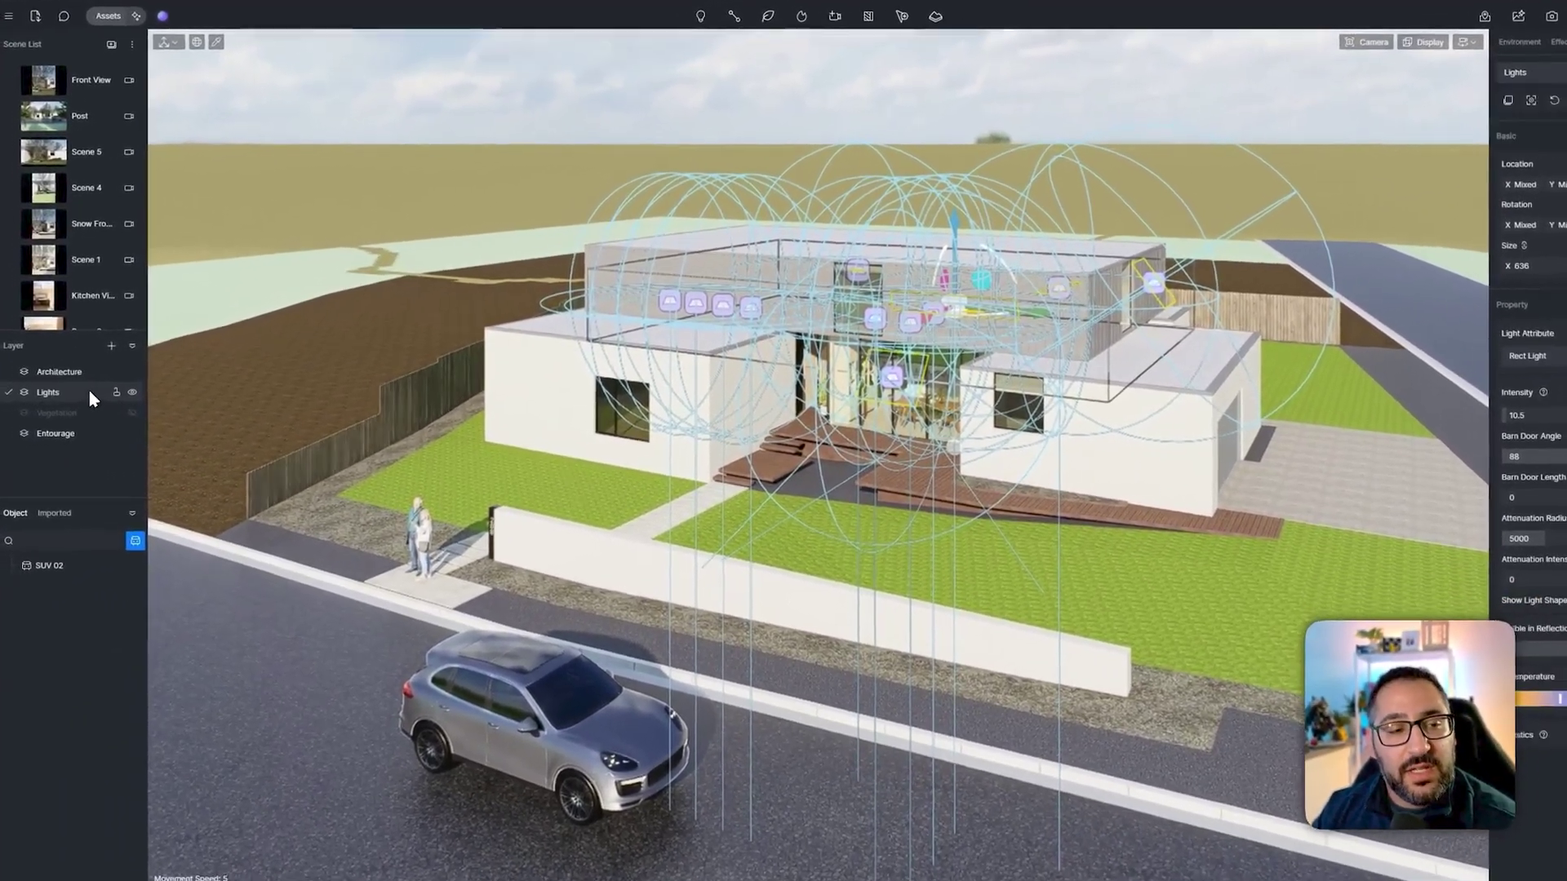
right_click(90, 392)
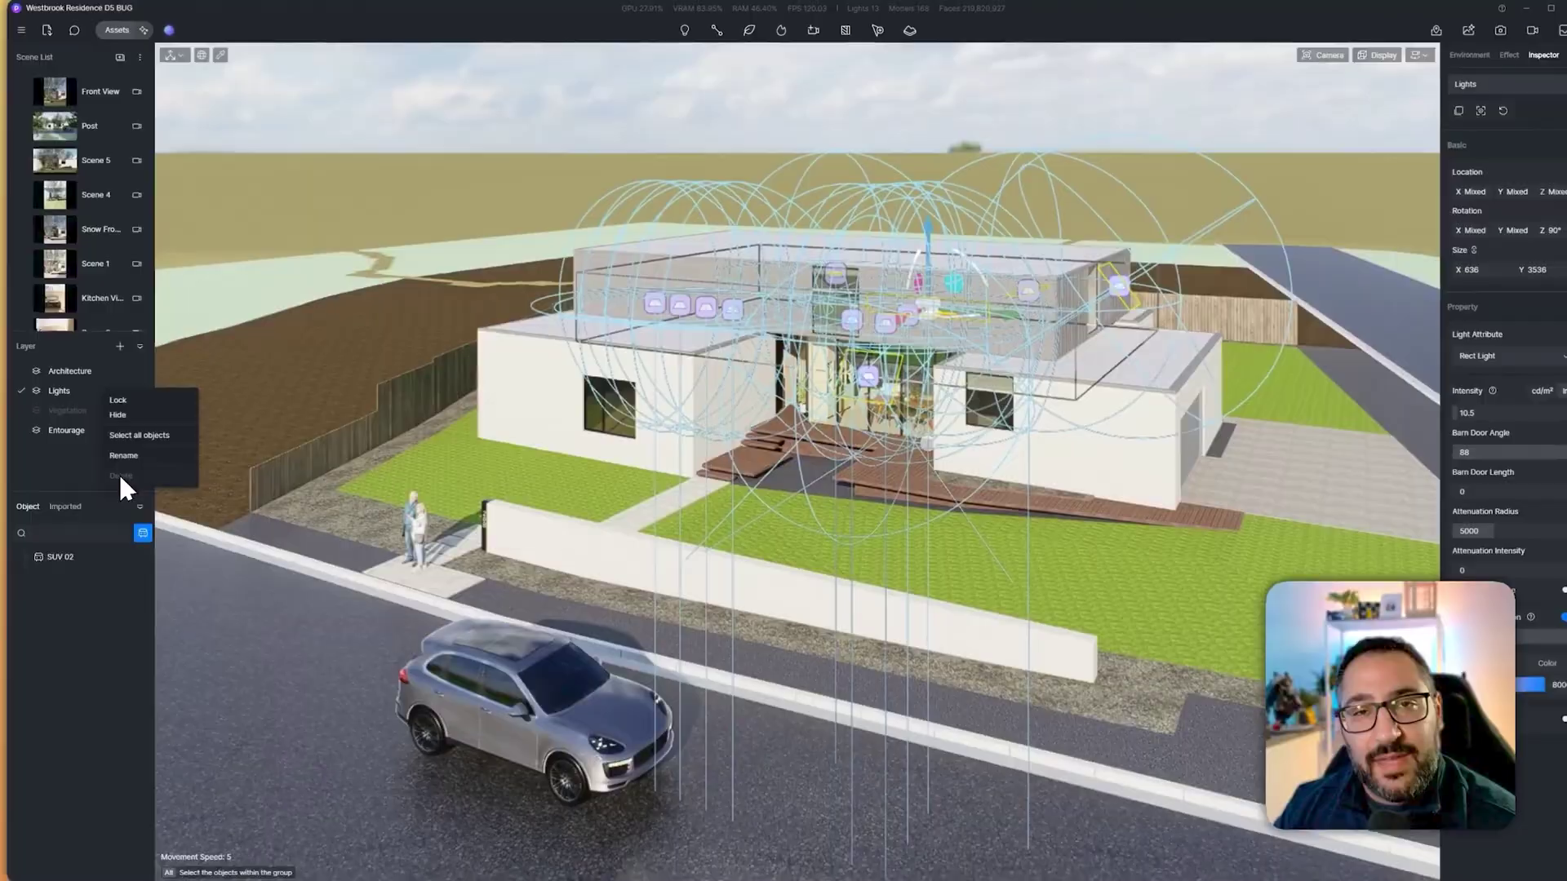
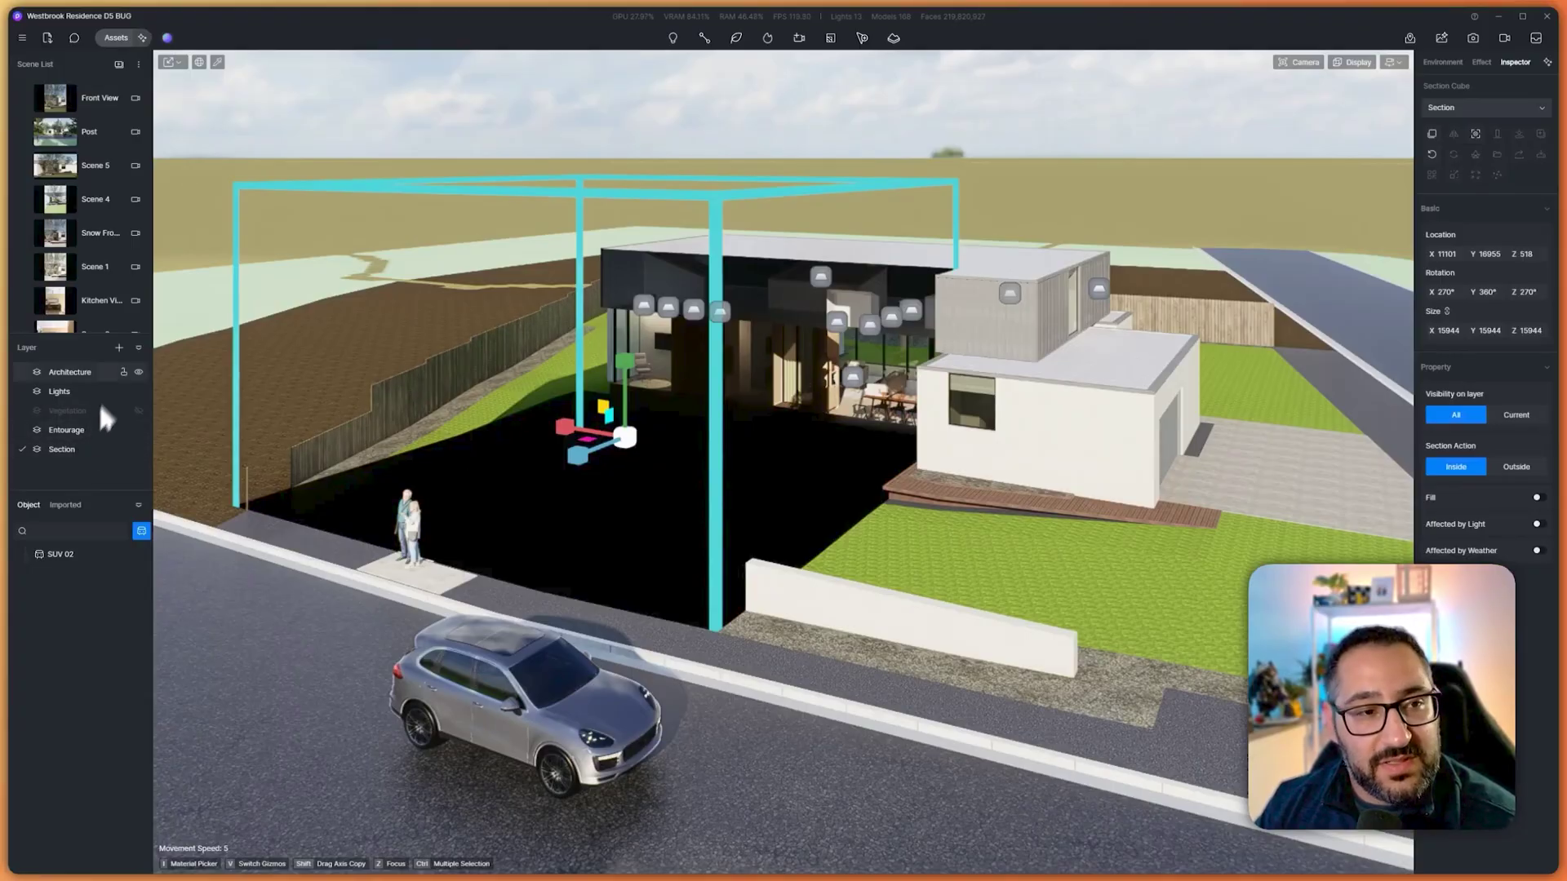
- Save the current view with the section cube as two new scenes
scroll(123, 216, down, 1)
scroll(110, 226, up, 1)
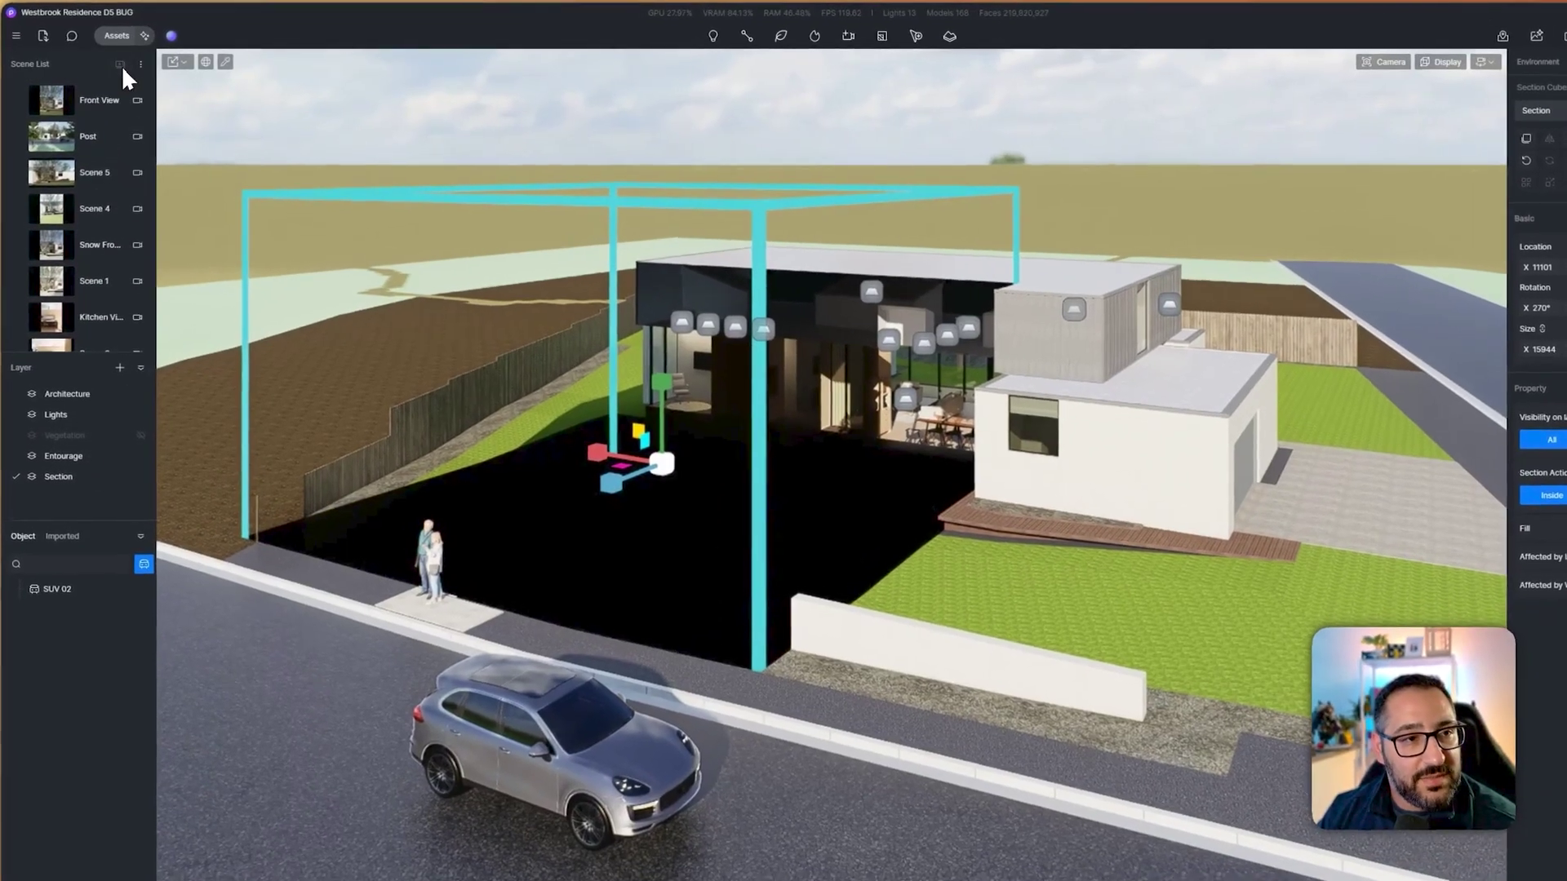
click(121, 65)
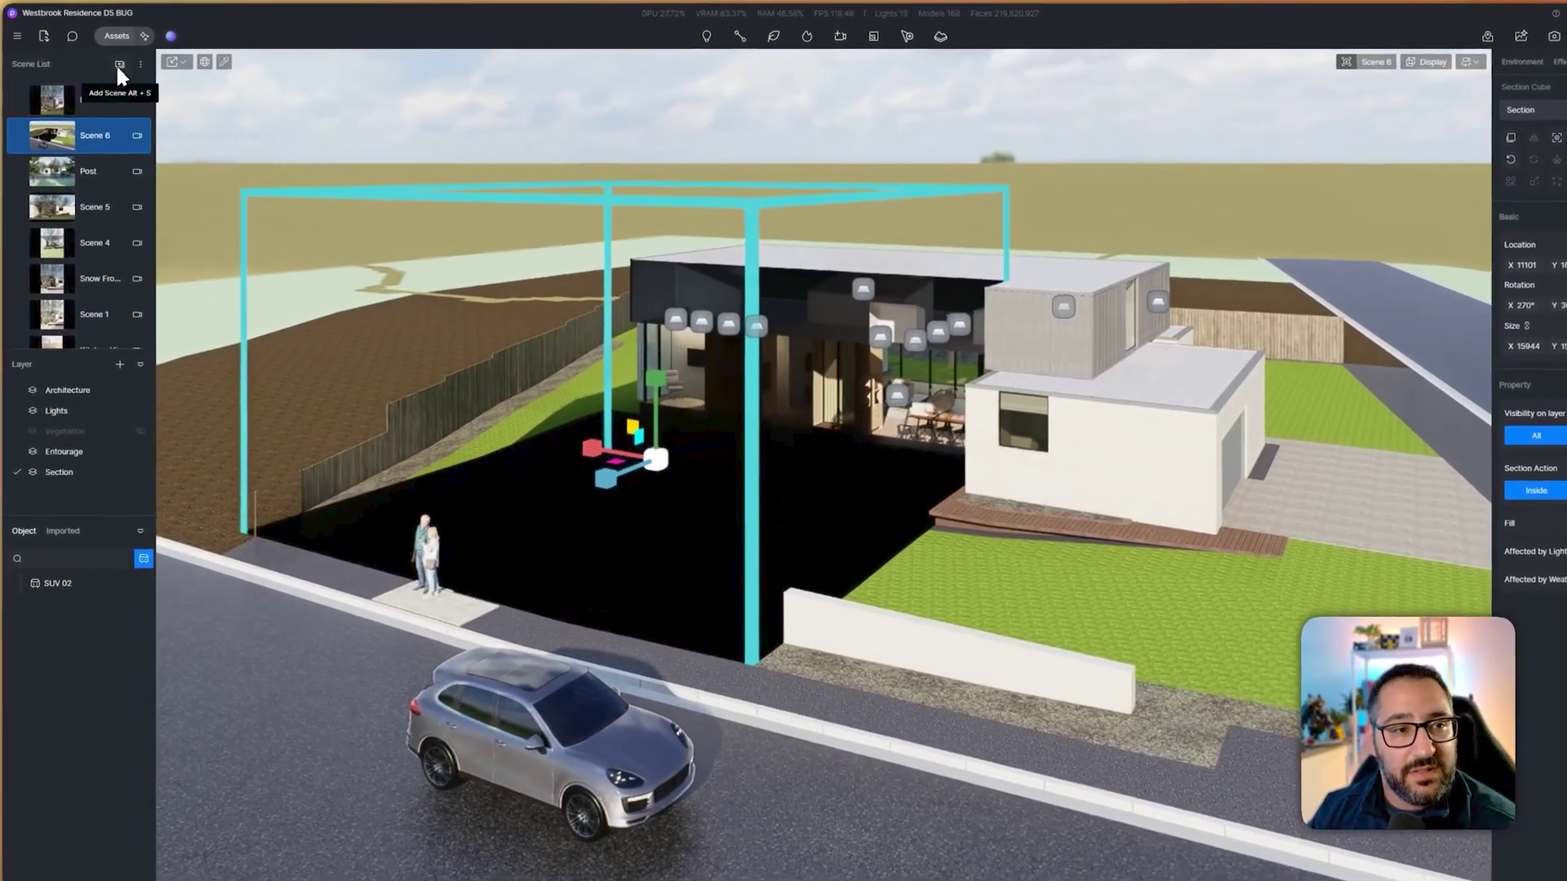
click(119, 66)
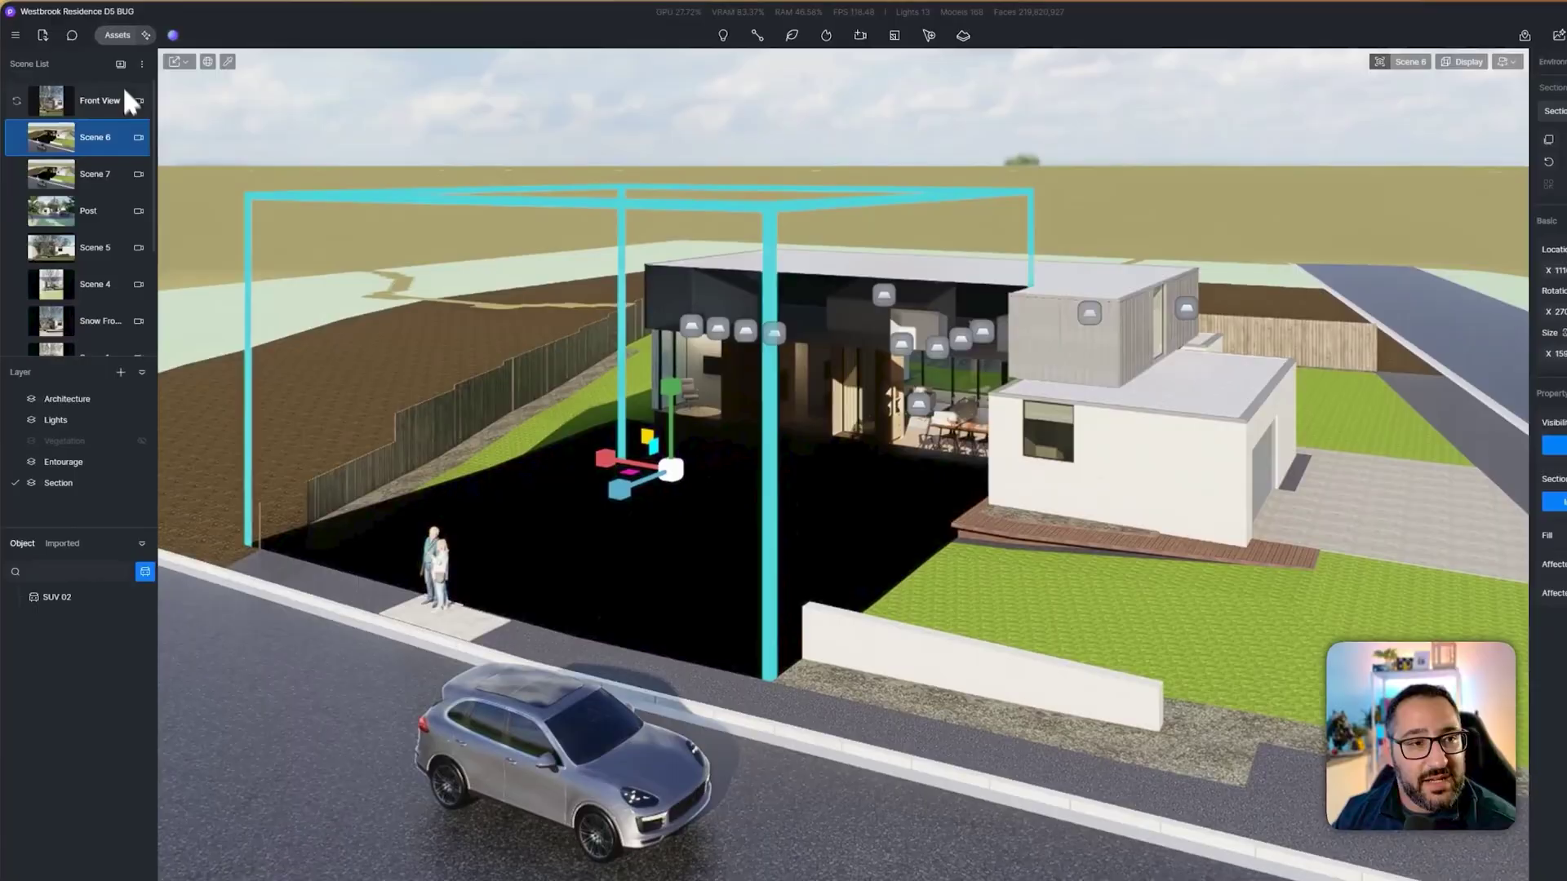
- Rename the first new scene, Scene 6, as Section On
double_click(97, 134)
text(Sectio)
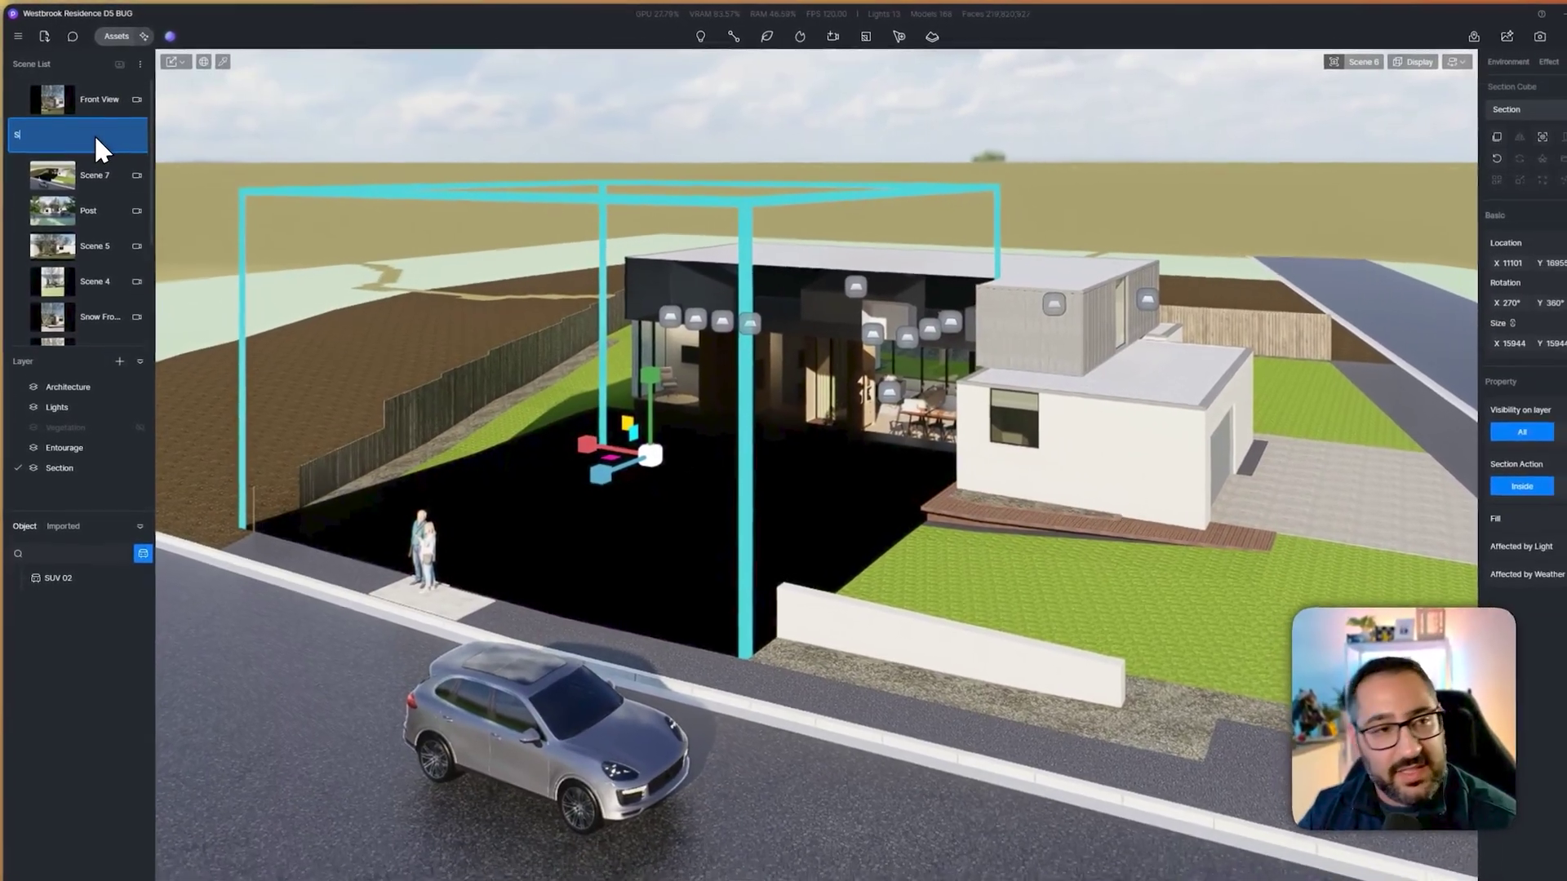
text(n On)
key(Return)
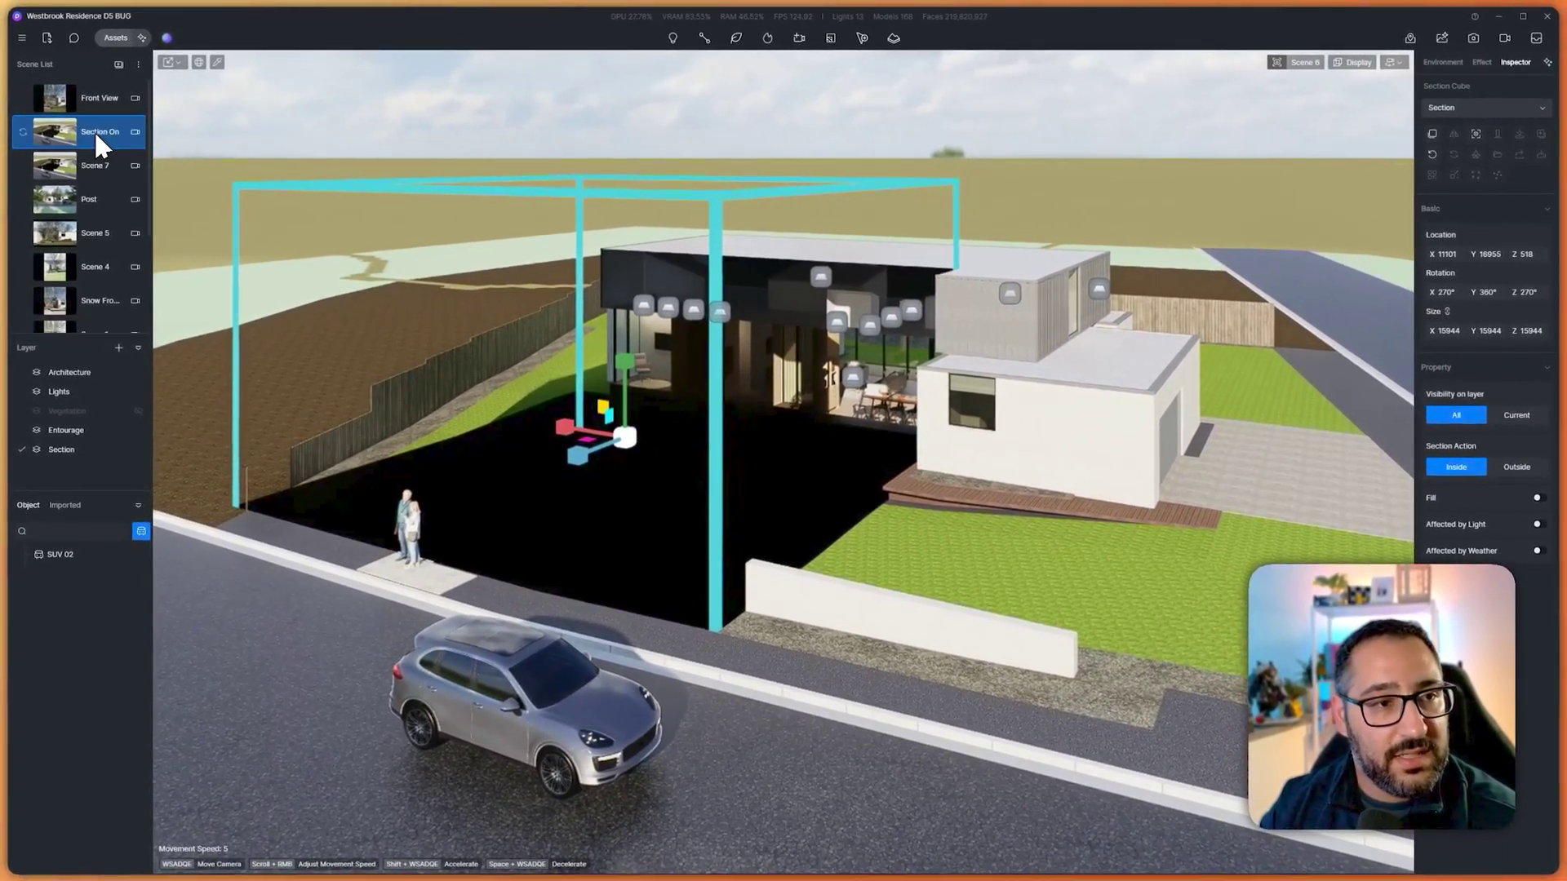
- Rename the second new scene, Scene 7, as Section Off
click(104, 167)
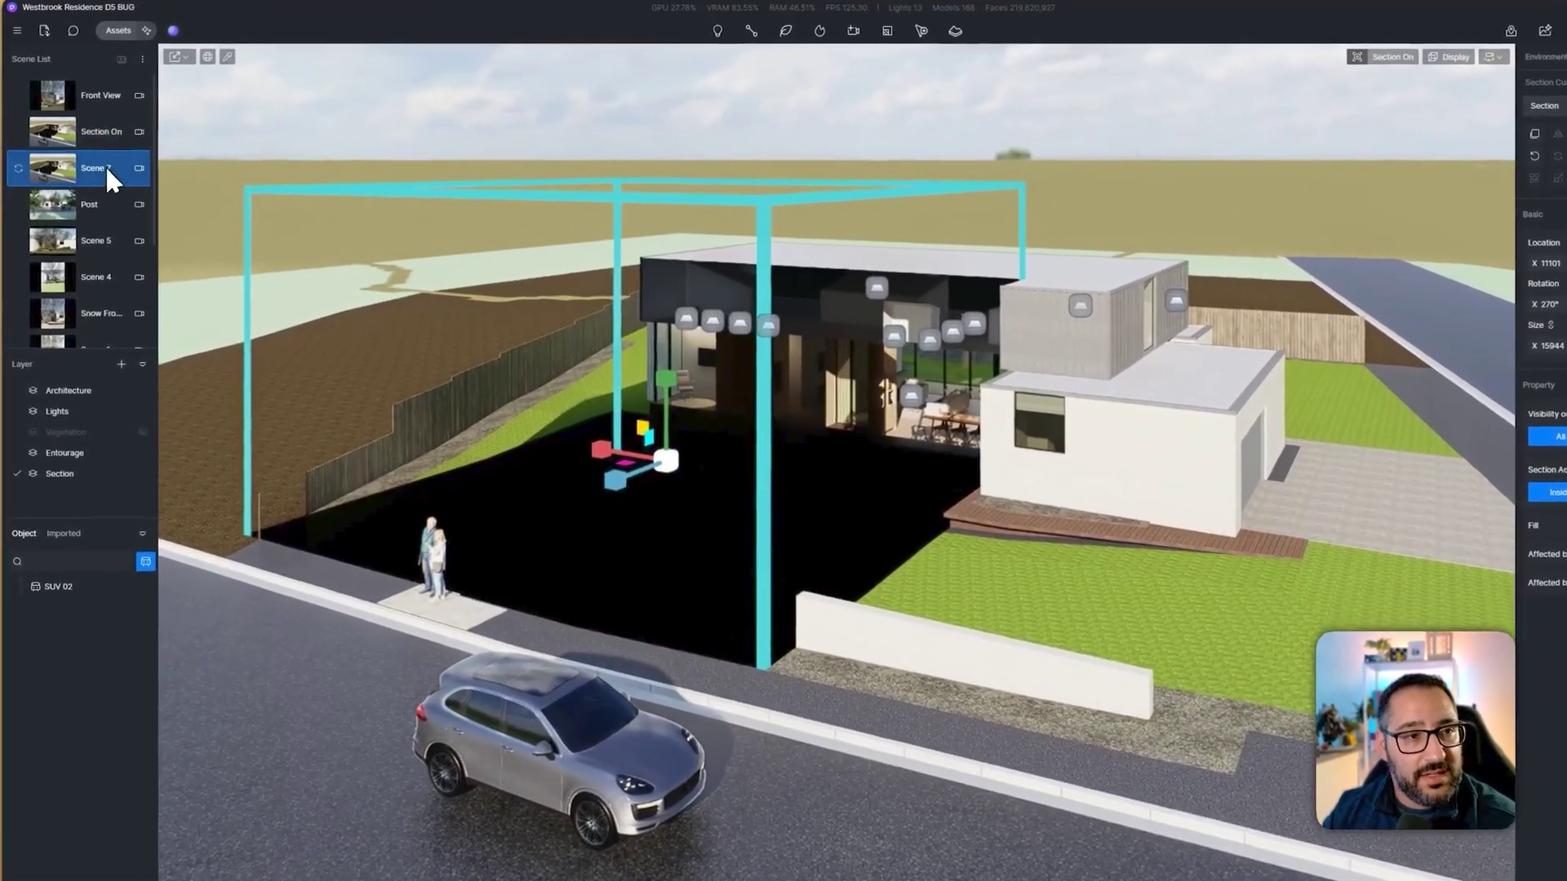
double_click(105, 169)
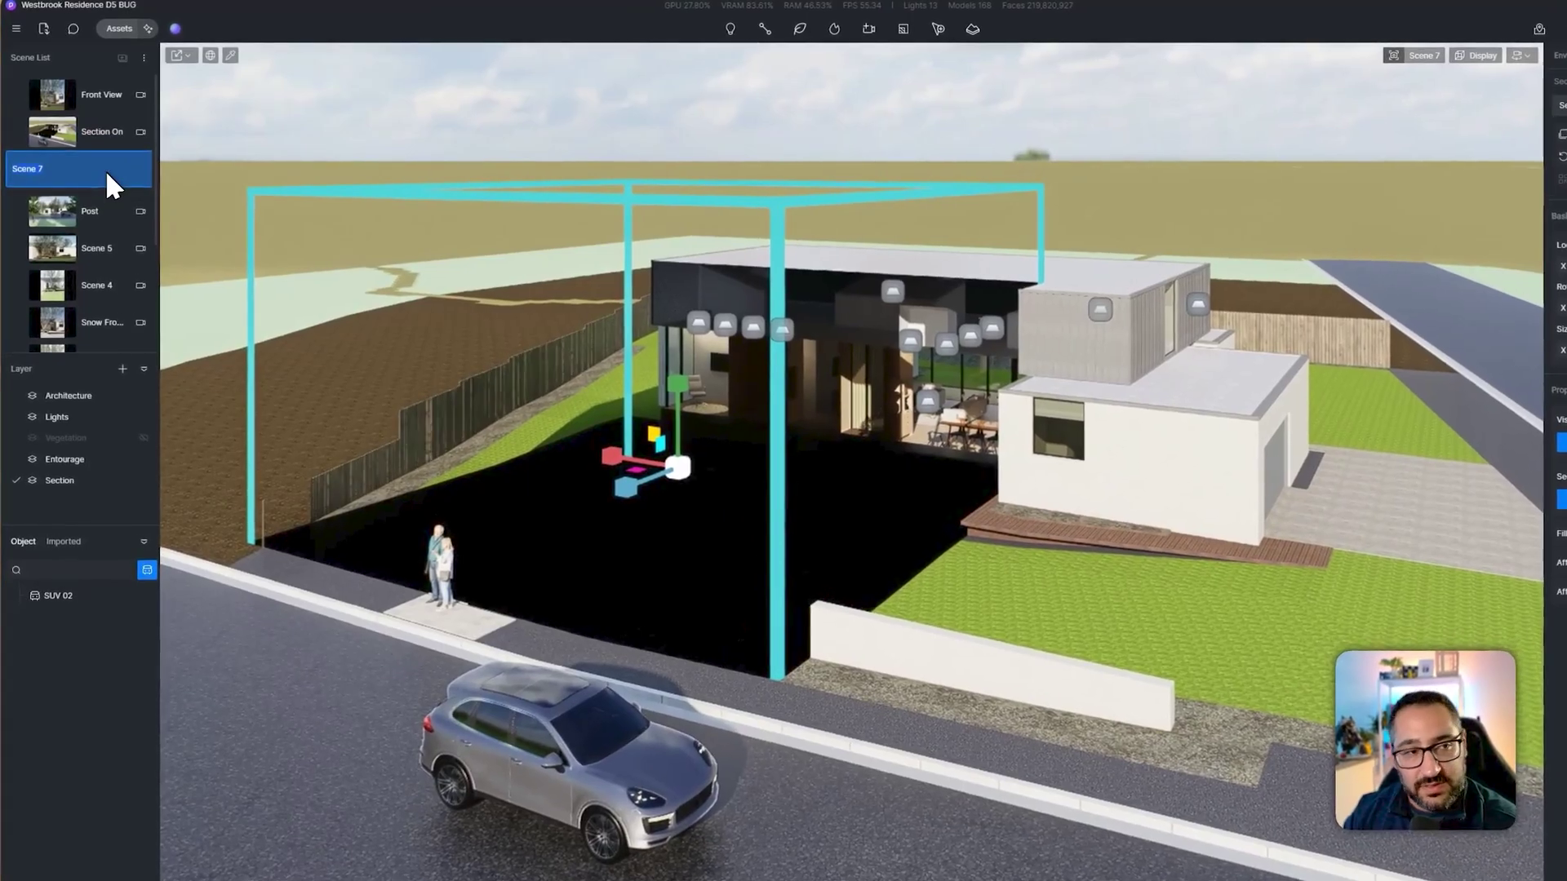
text(Section Off)
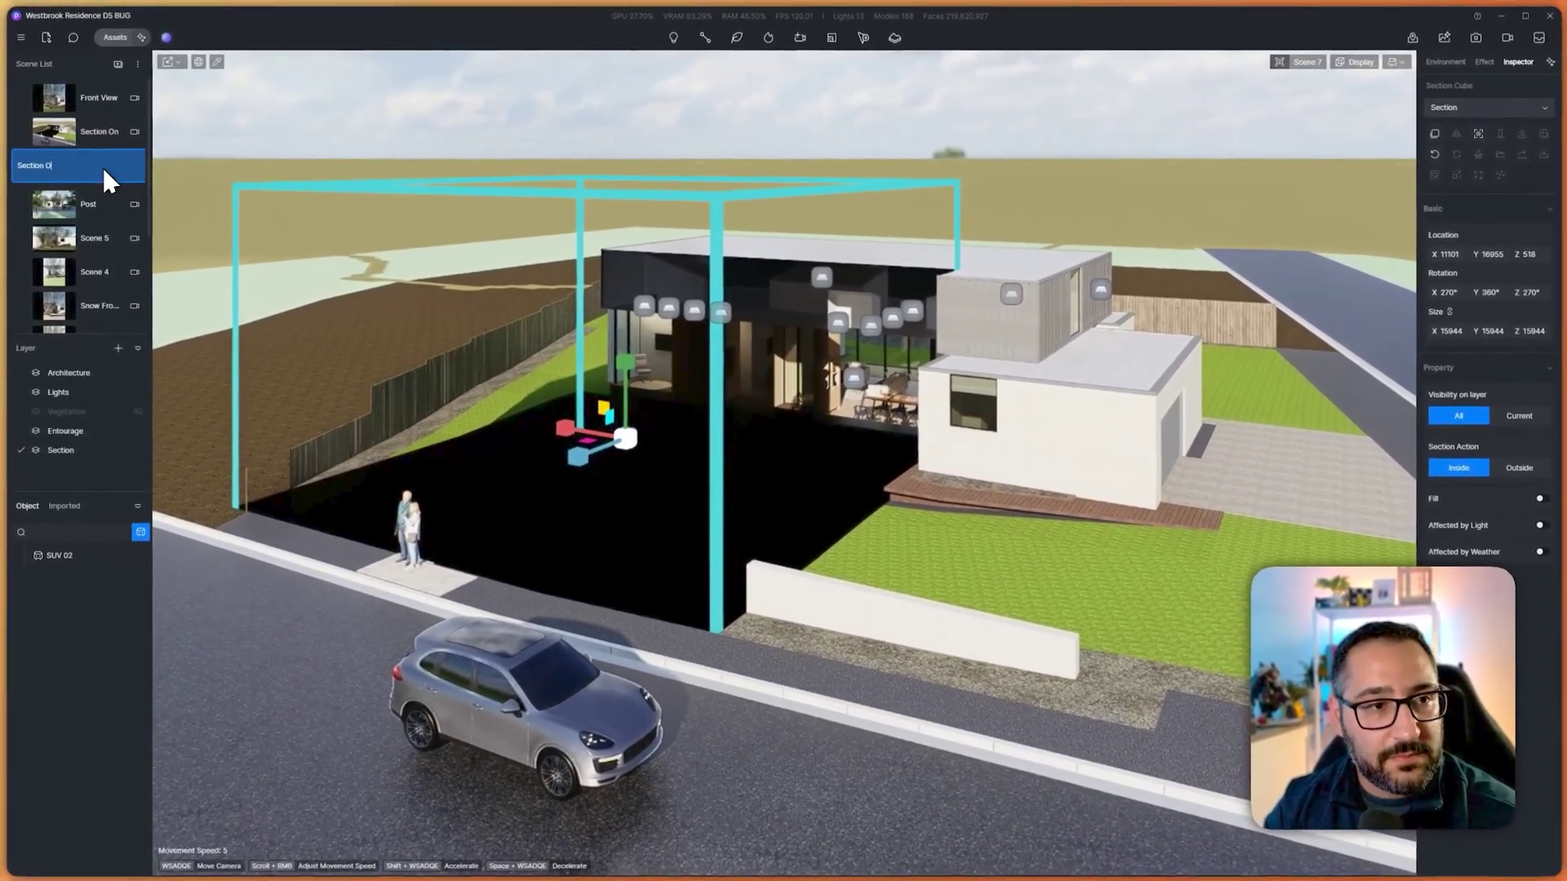
key(Return)
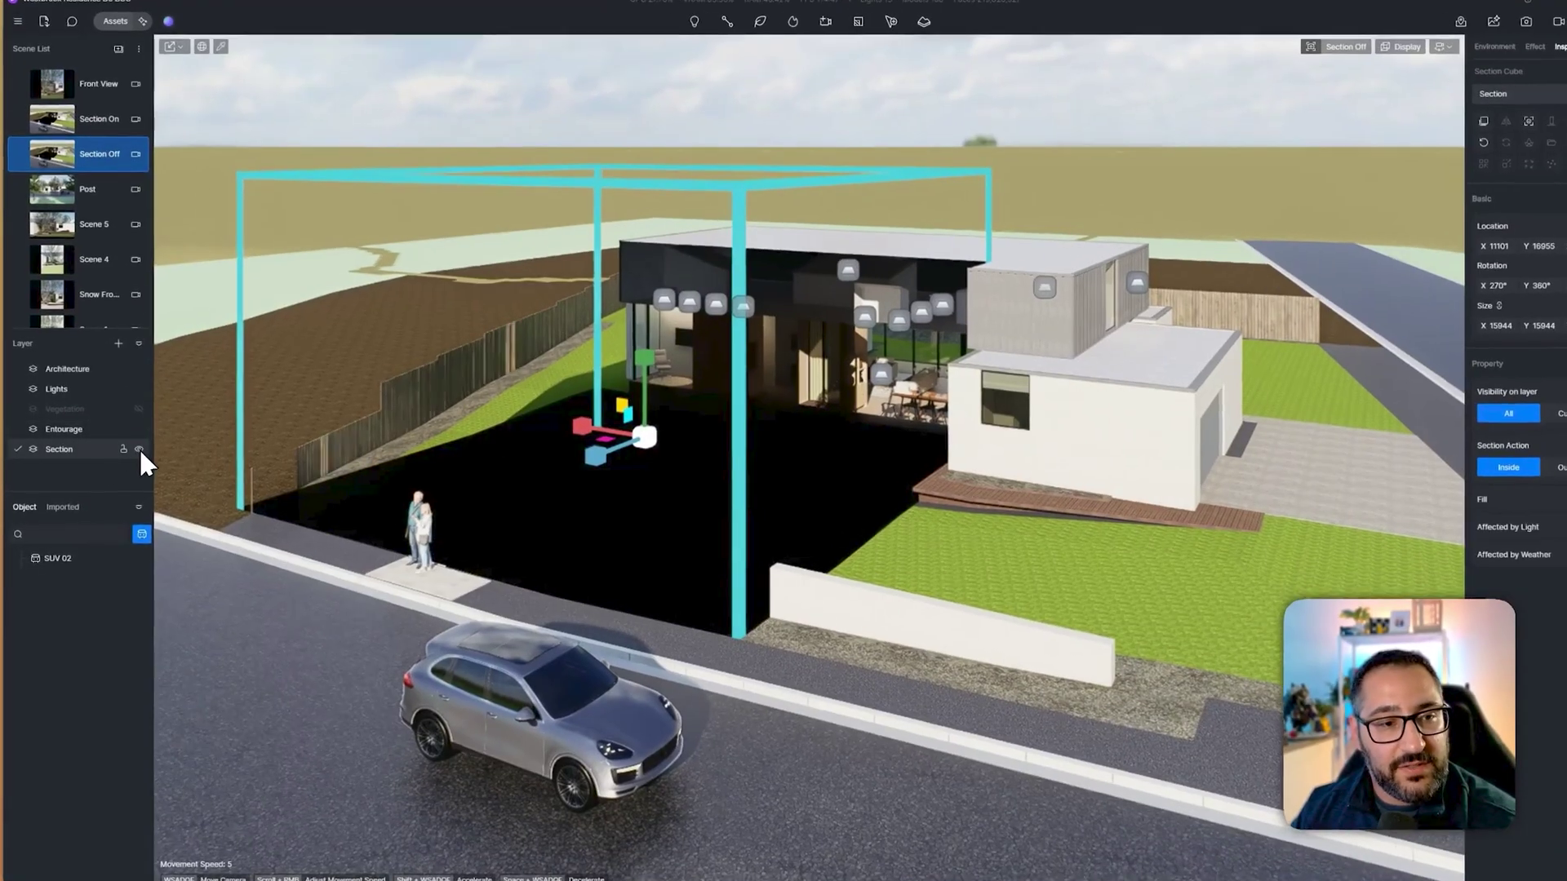
- Hide the Section layer in the Section Off scene and compare it with the Section On scene, ending on Section On
click(126, 449)
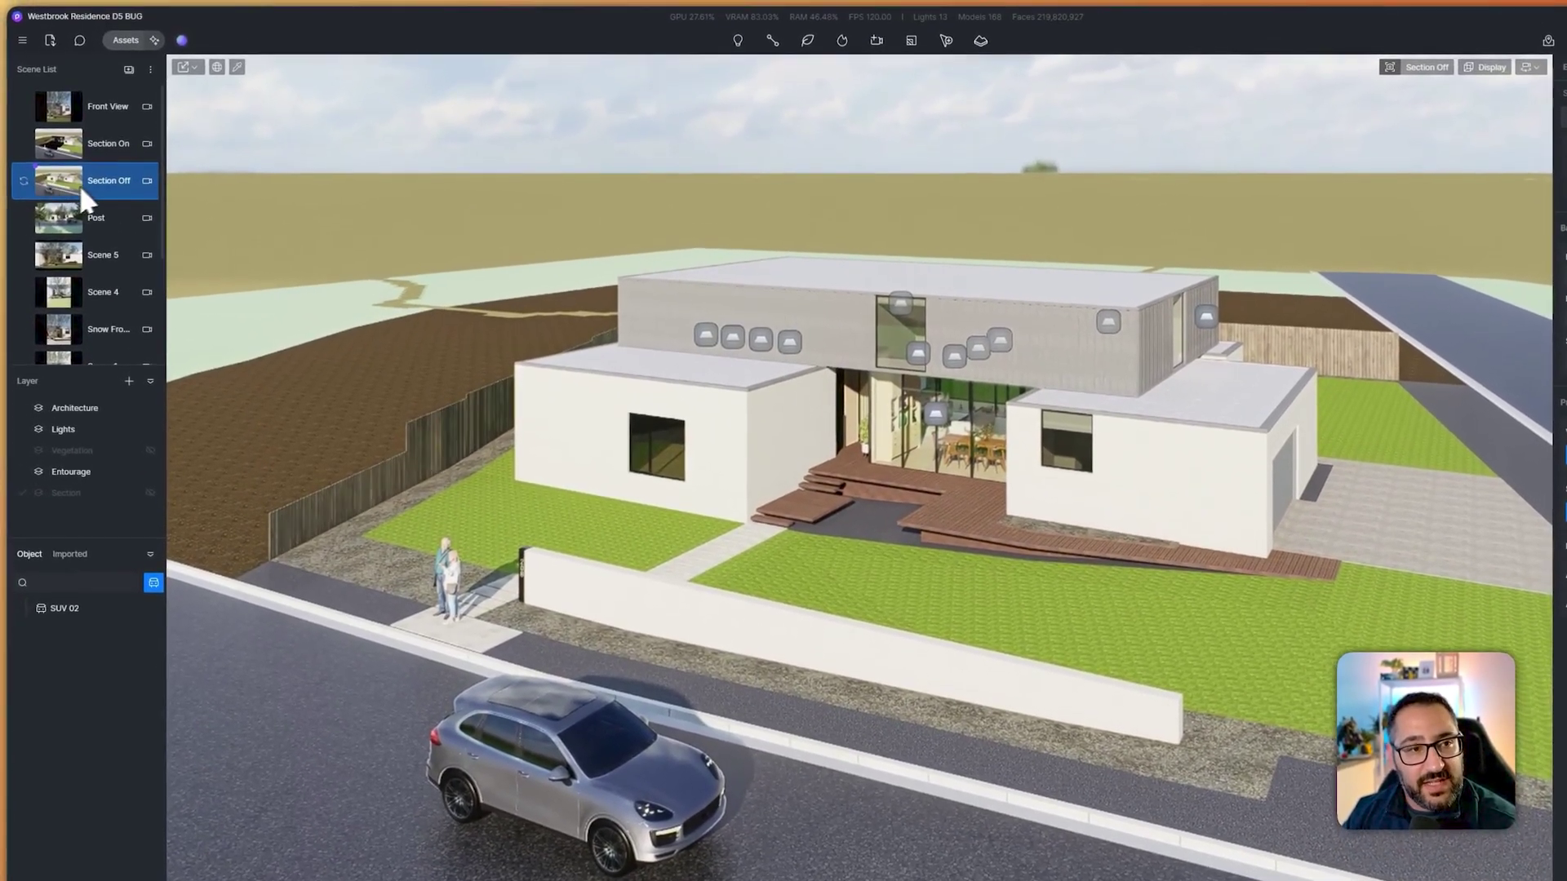
click(91, 115)
click(97, 179)
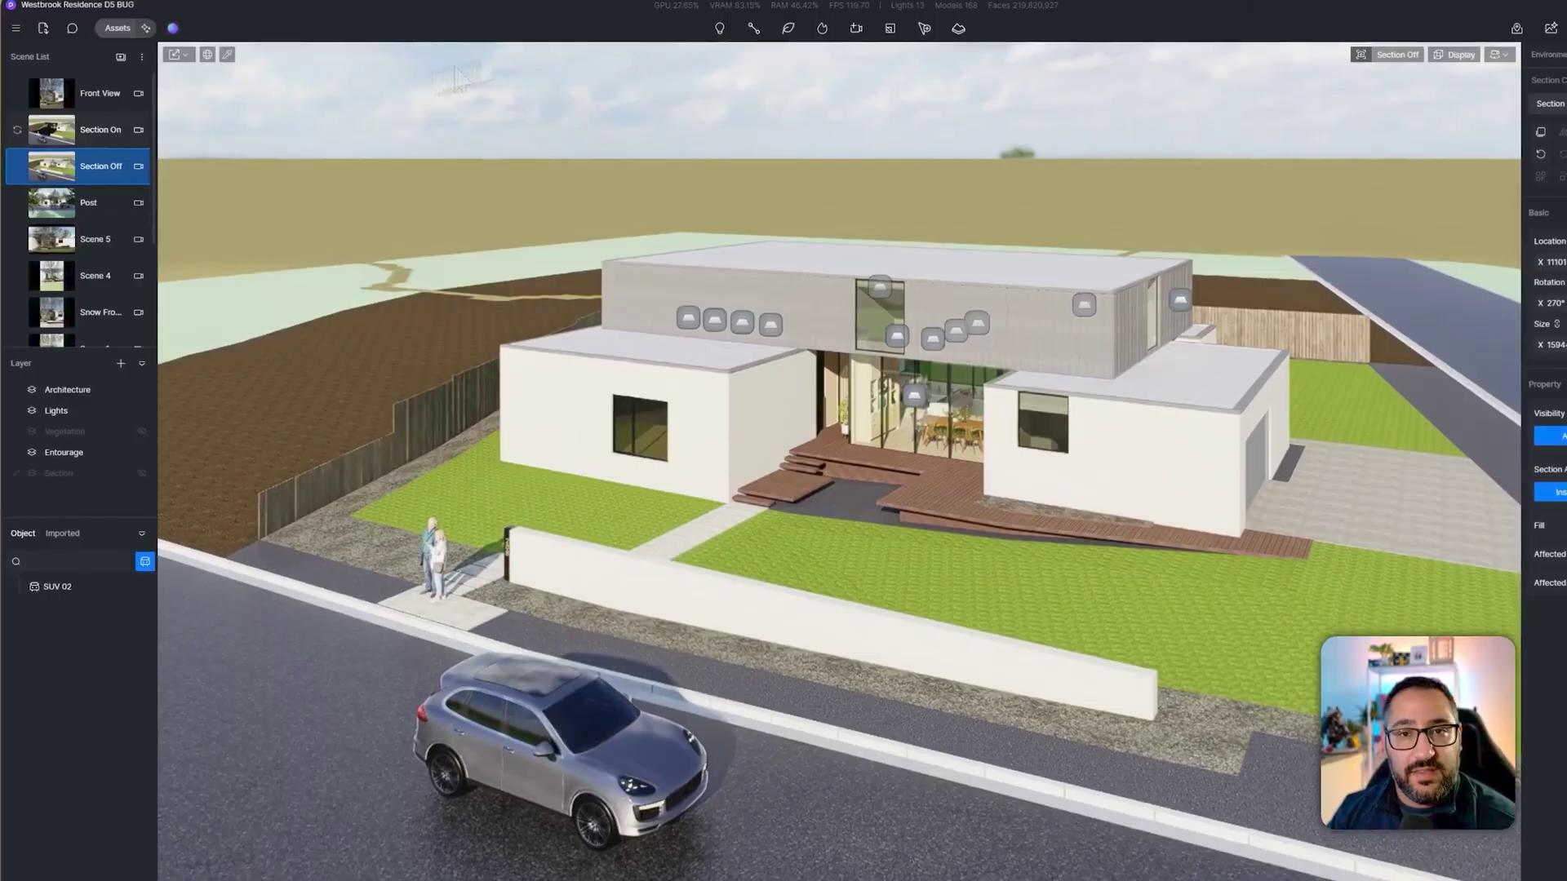
click(96, 133)
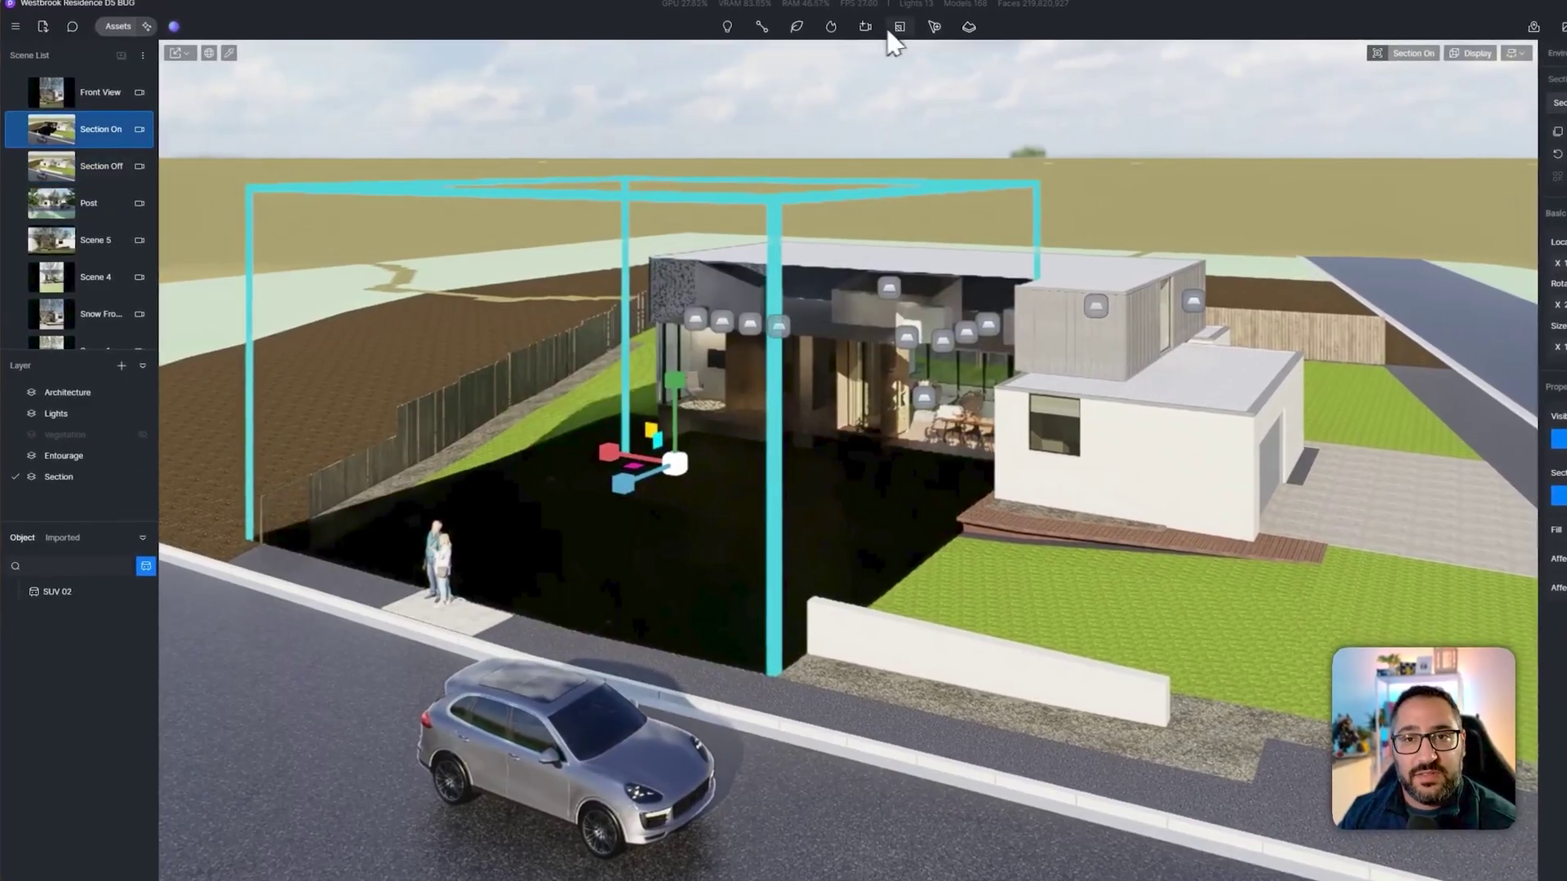
- Place a section plane at the garage and move it vertically to about Z 1027 to cut horizontally through the house
mouse_move(832, 43)
click(899, 62)
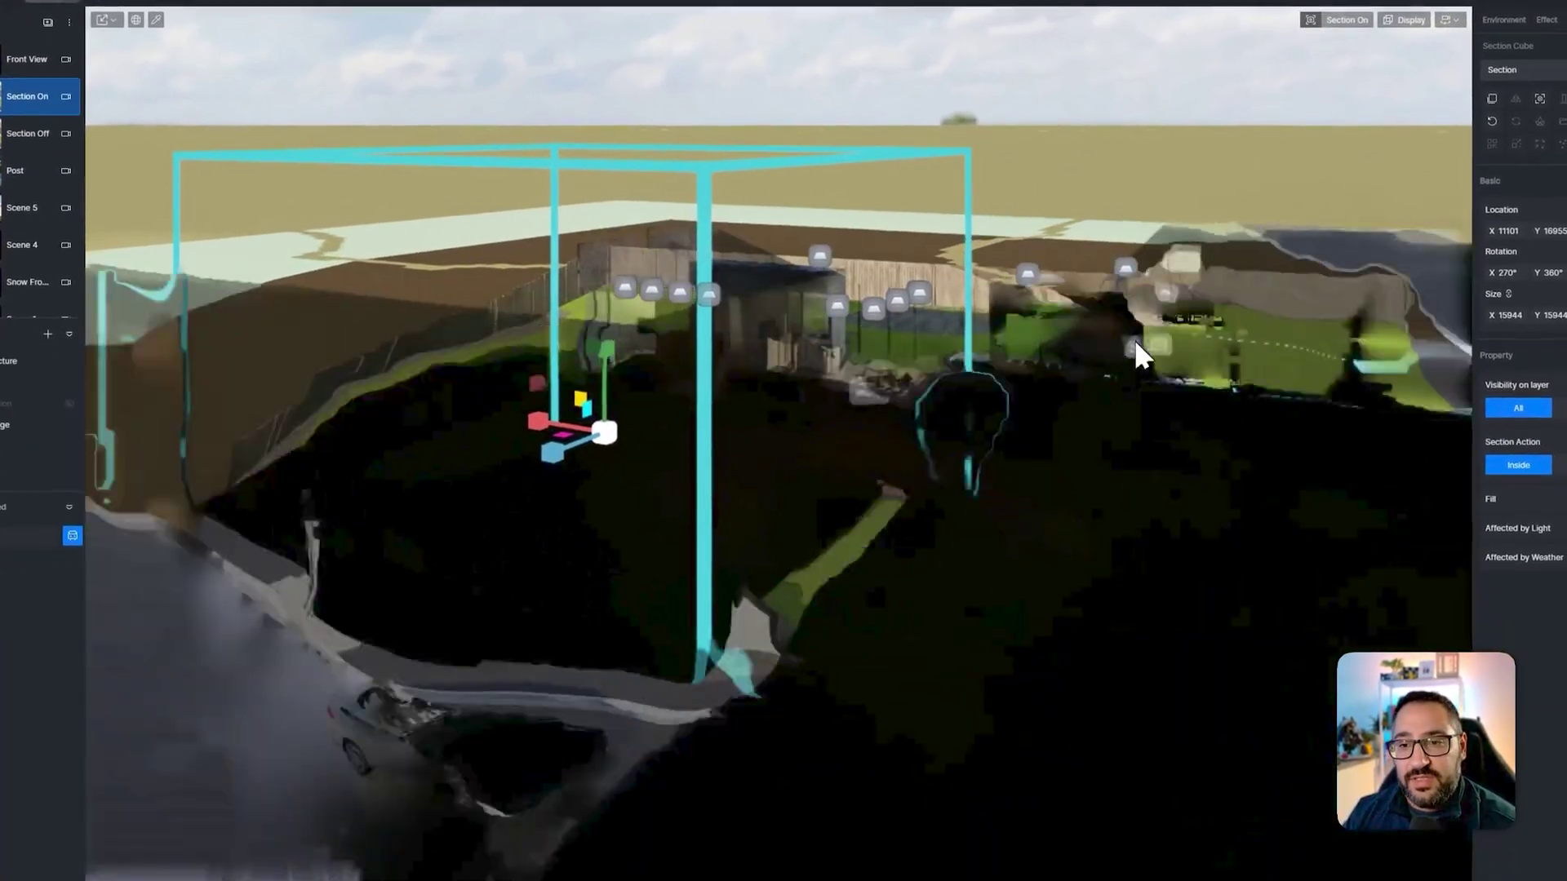
click(1173, 391)
drag(1133, 289, 1134, 328)
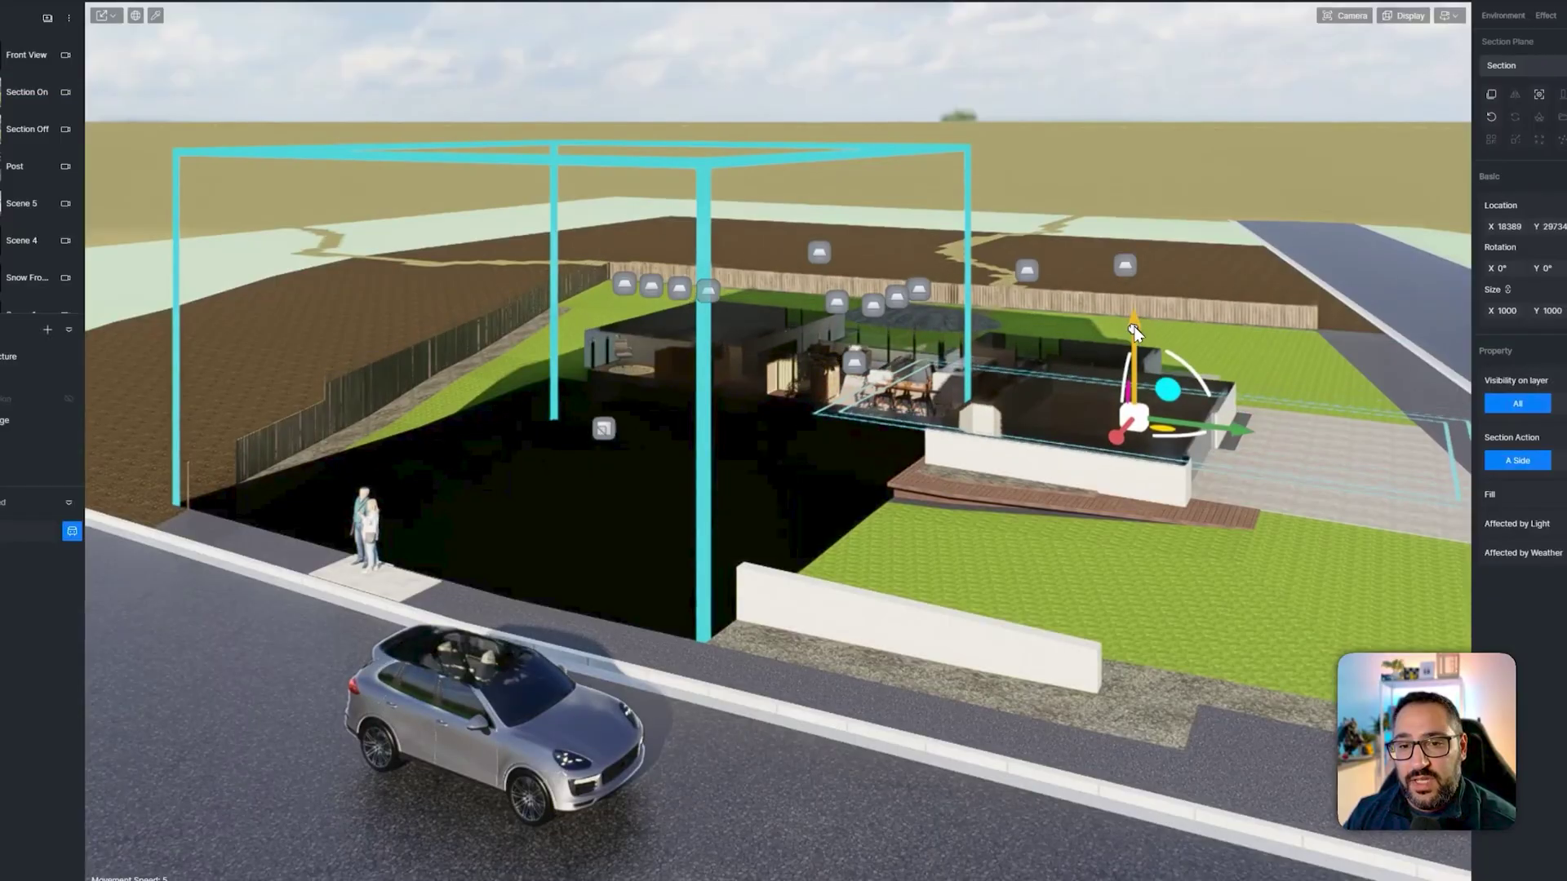
- Turn on Affected by Light for the section plane so daylight reaches the cut-open interior
right_drag(1061, 373, 1133, 483)
key(w)
key(1)
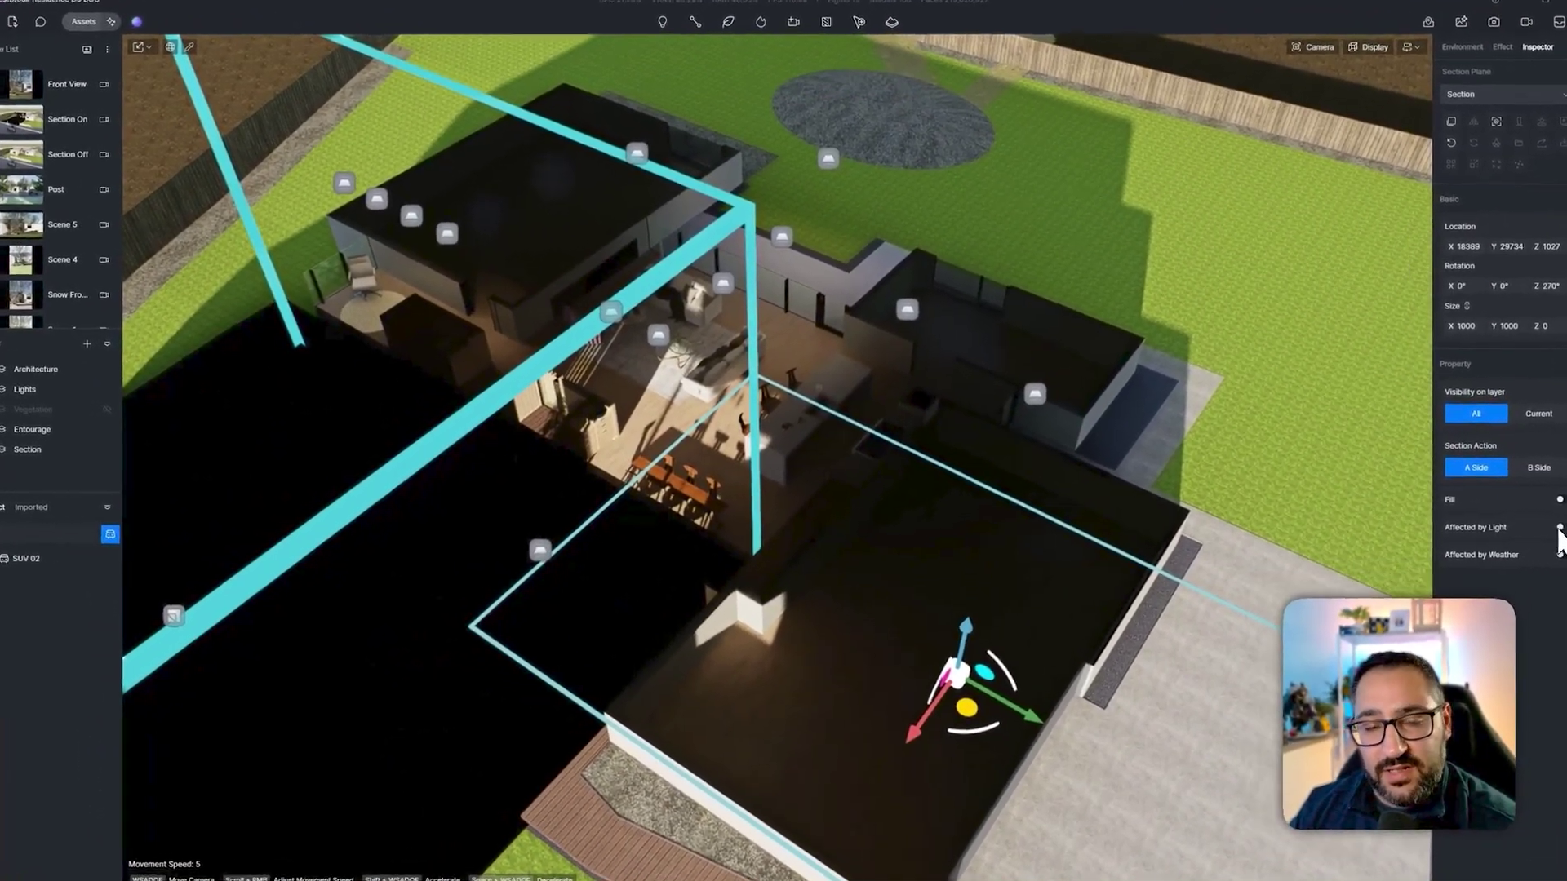
click(1537, 524)
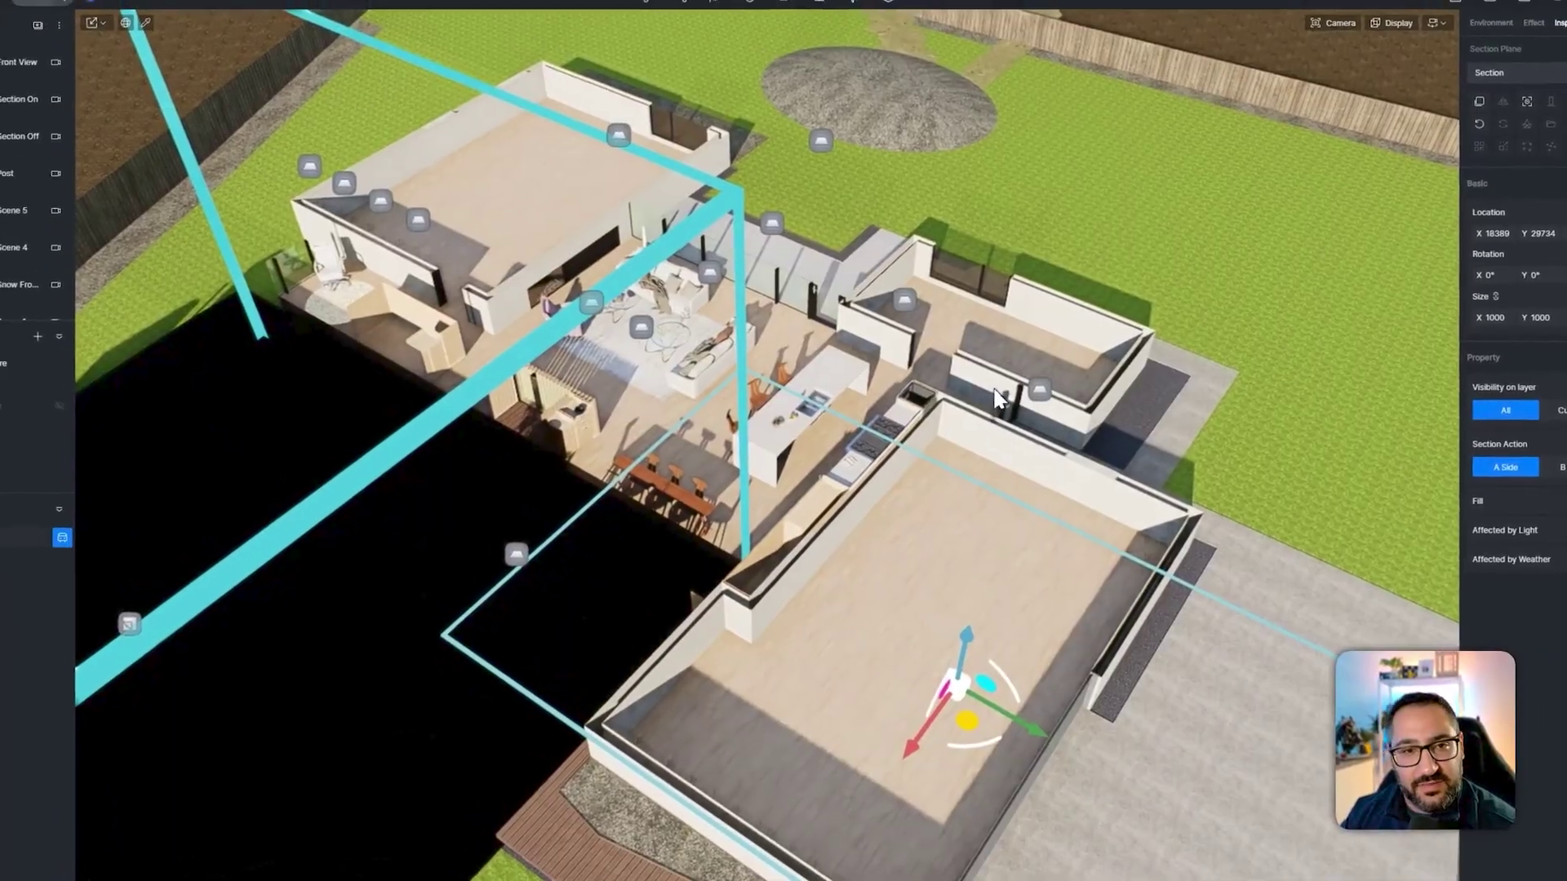
- Update the Section On scene with the closer cutaway view and compare it with Section Off, ending on Section On
right_drag(994, 391, 973, 382)
scroll(996, 364, up, 2)
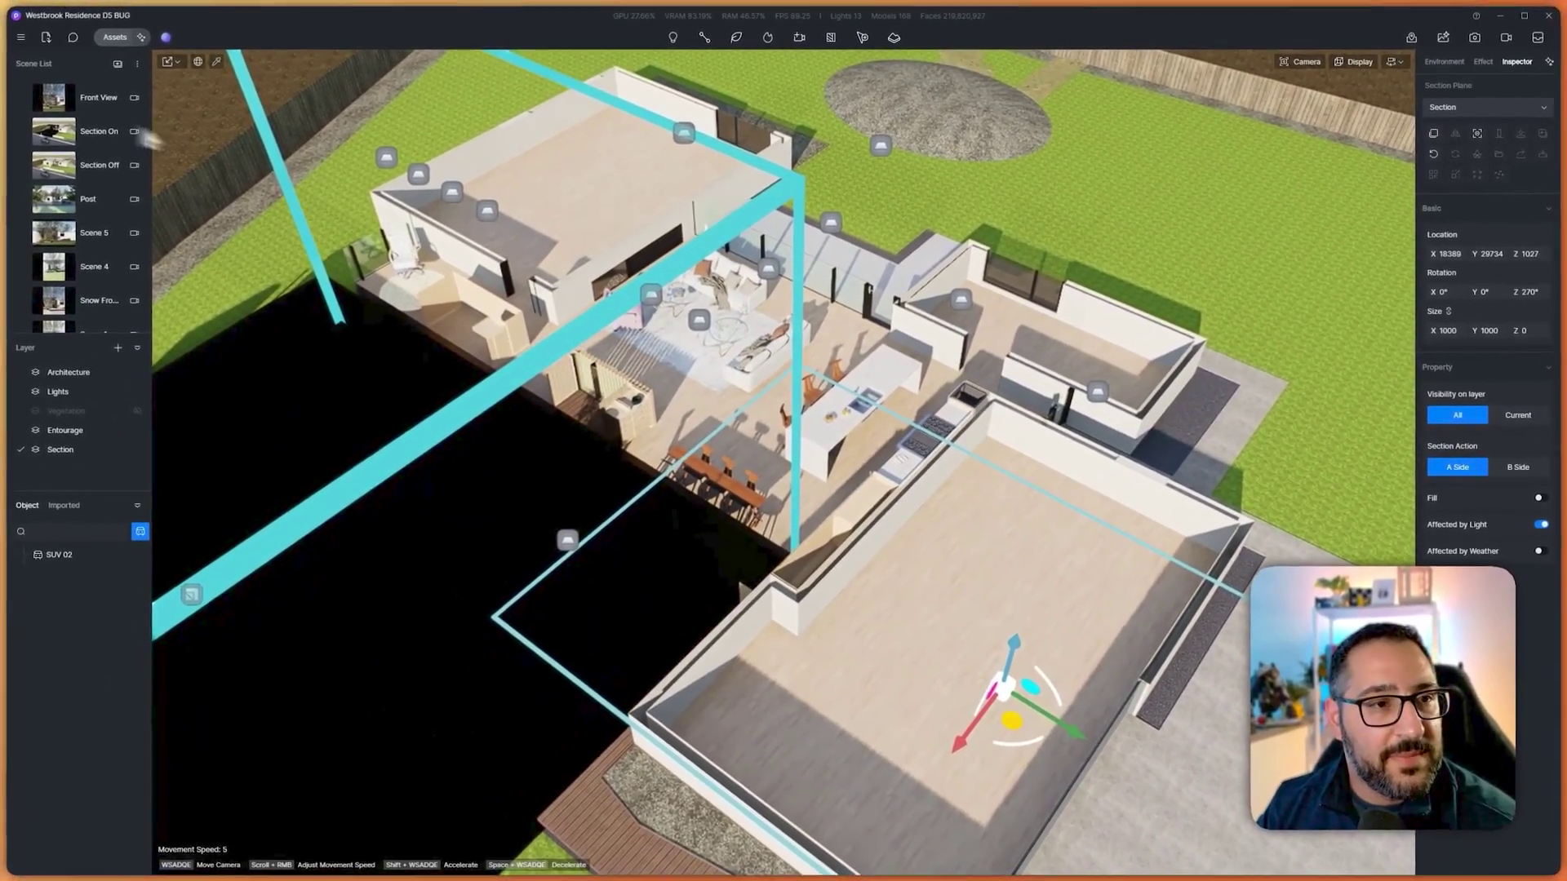
click(22, 132)
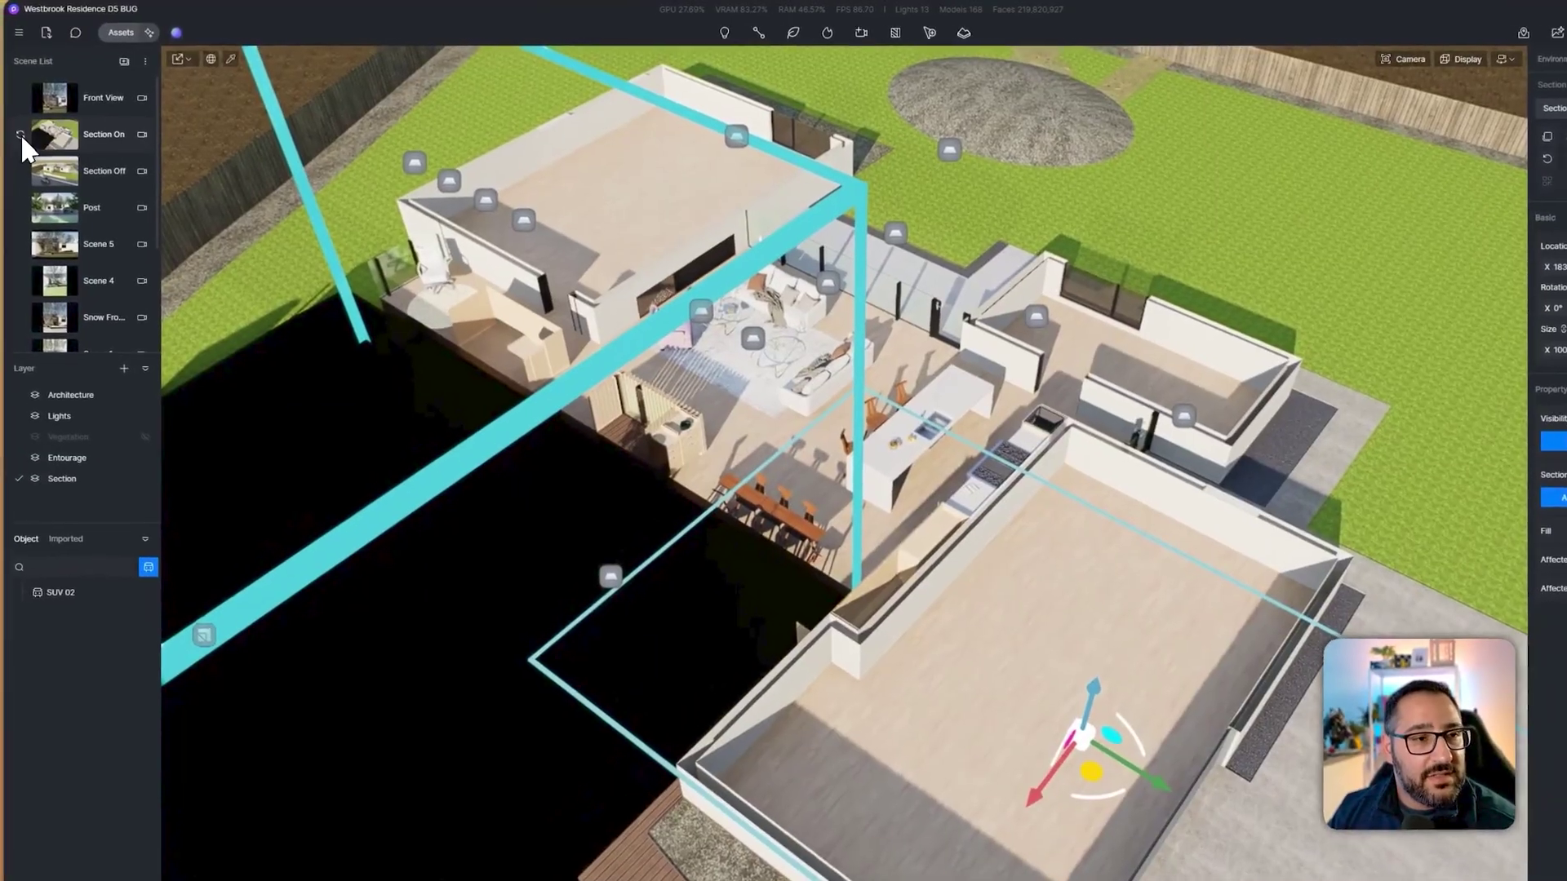
click(101, 174)
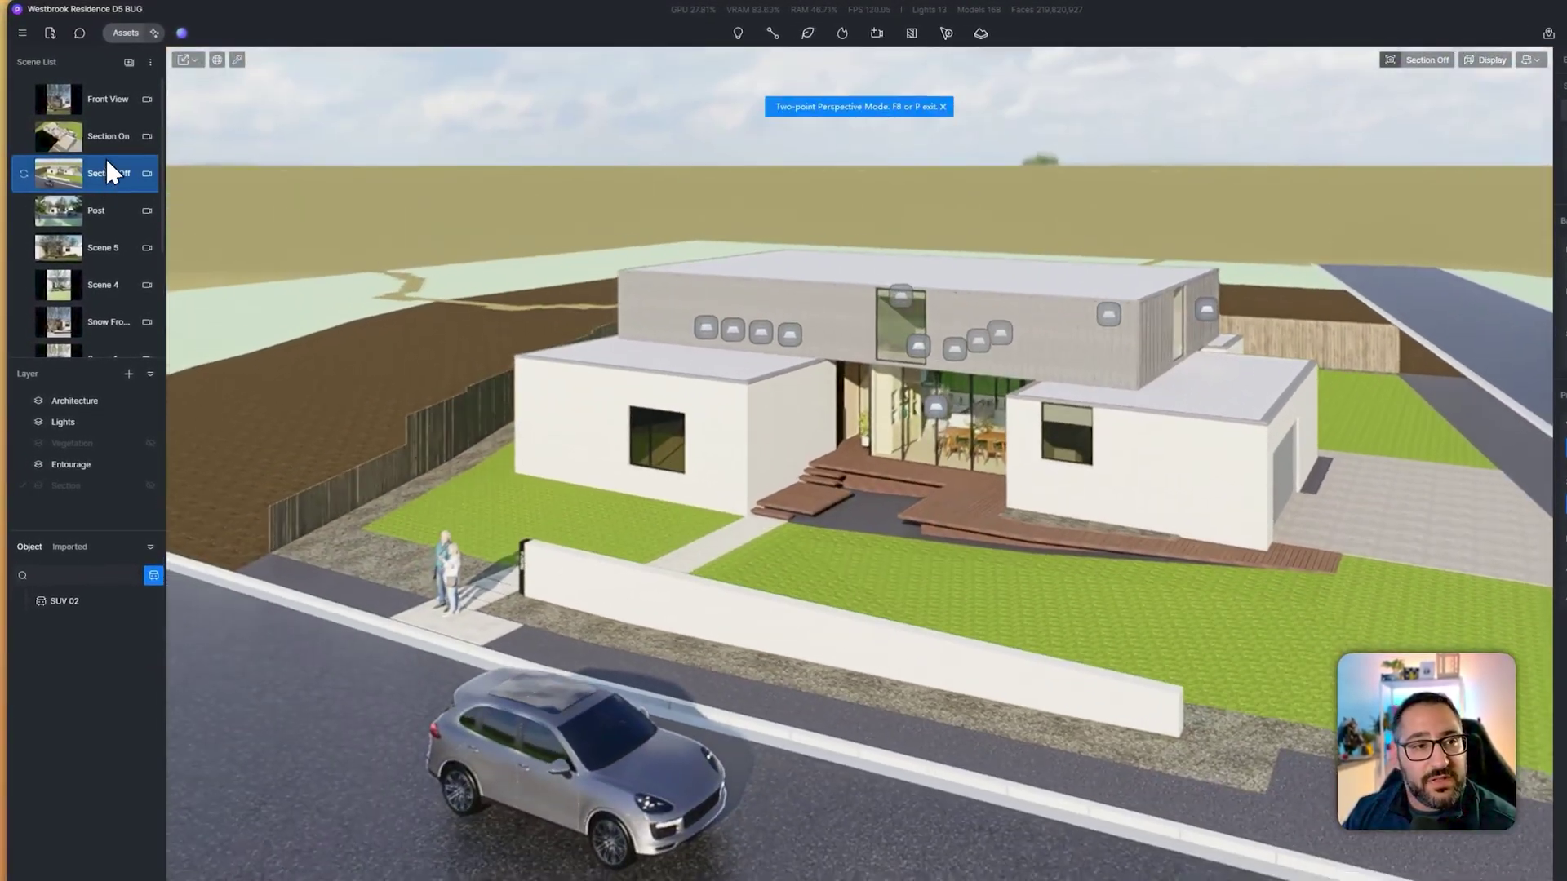
click(108, 139)
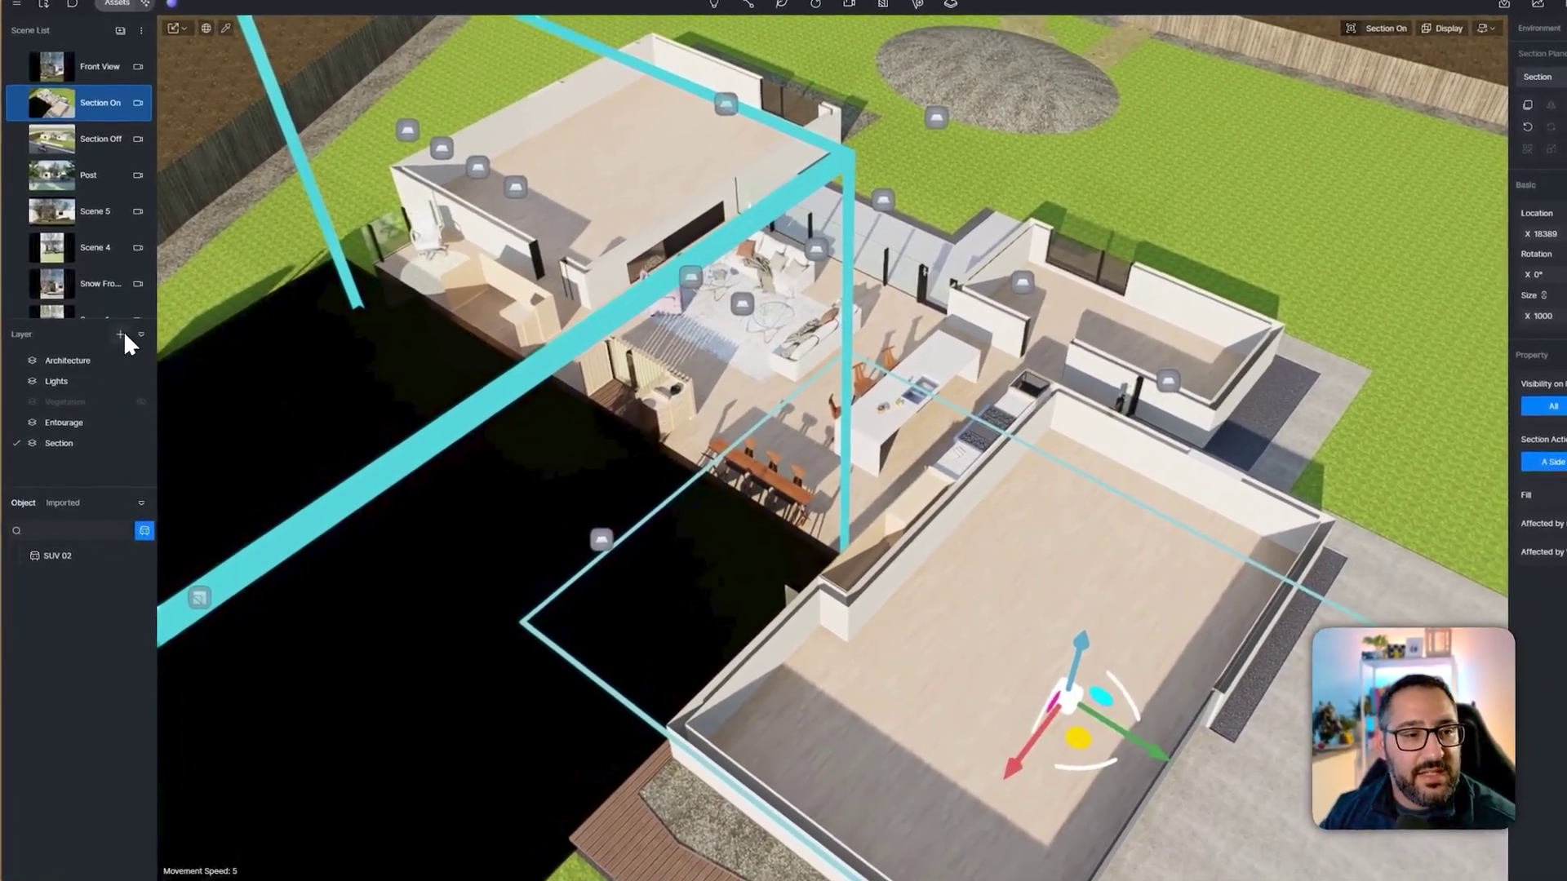
- Add a new layer named Decals
click(118, 347)
double_click(68, 462)
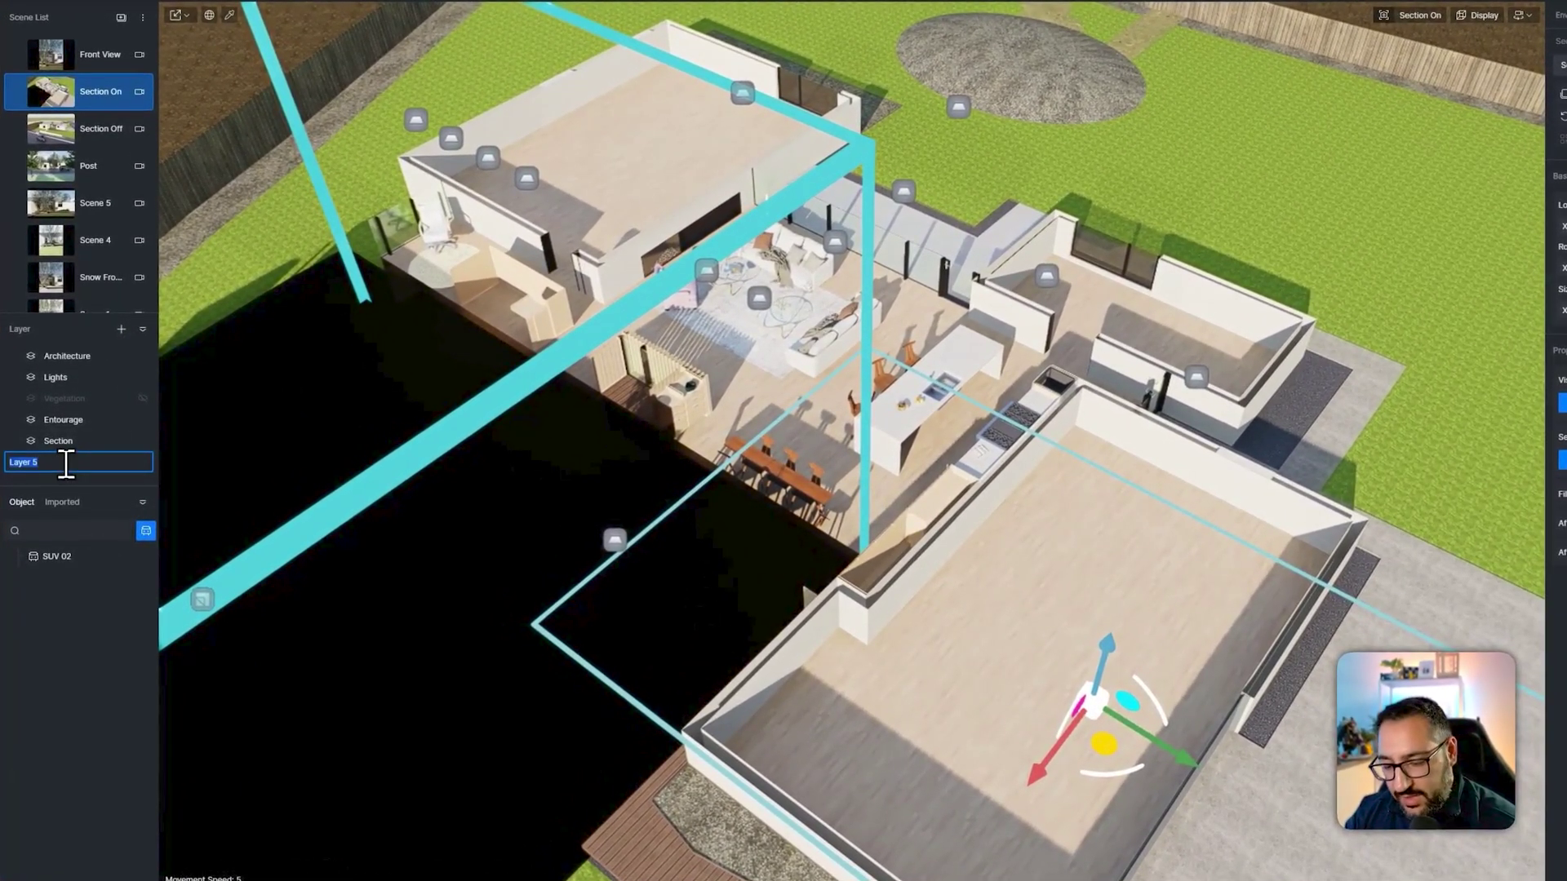
text(Decals)
key(Return)
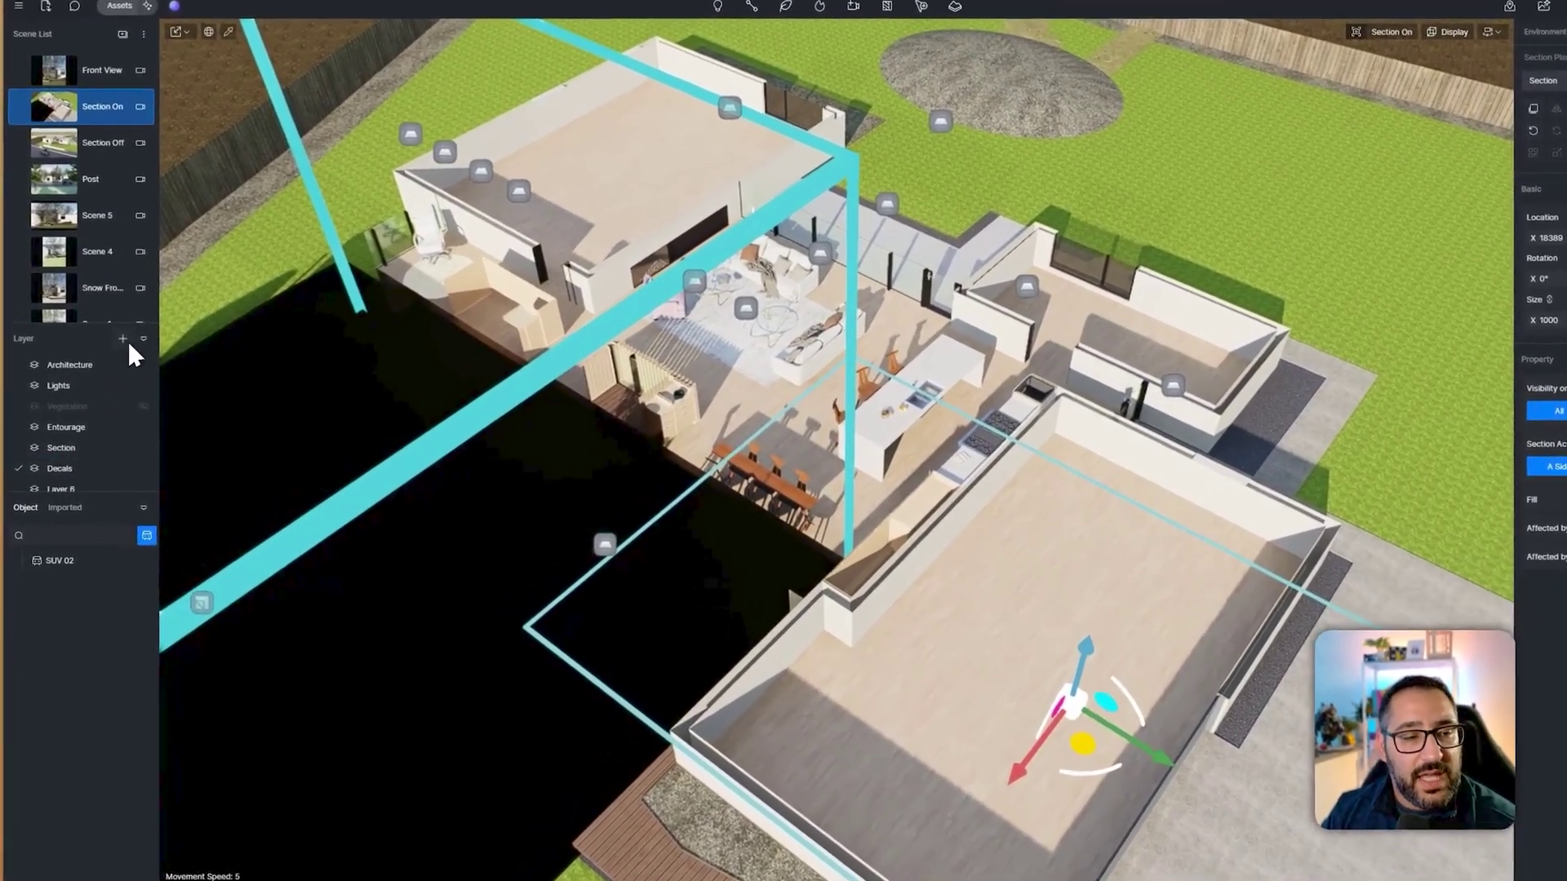
- Add another layer named Models
click(119, 347)
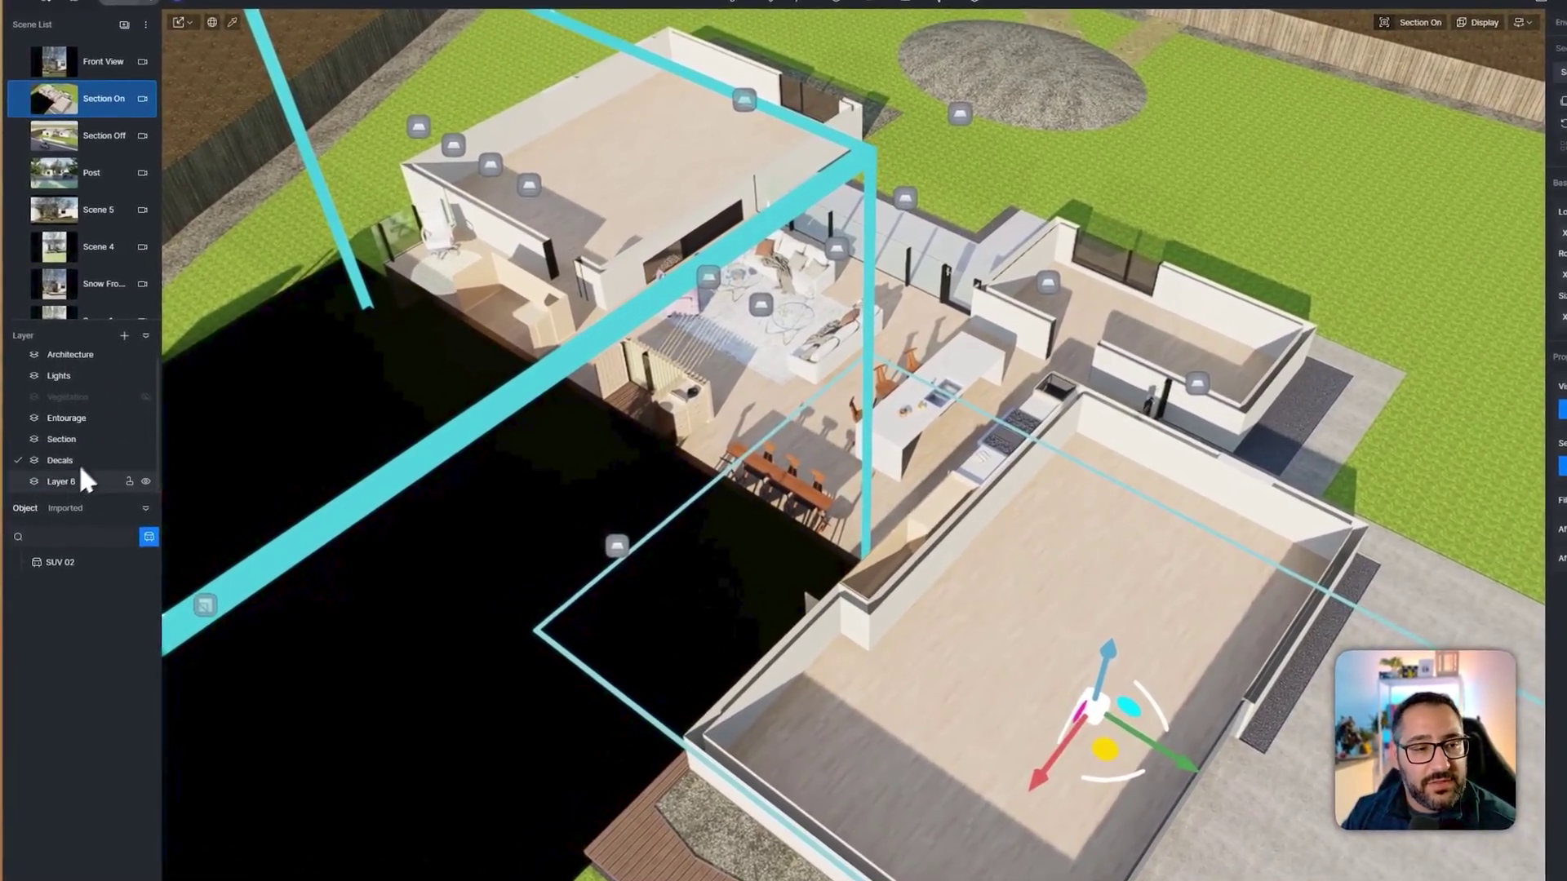
text(Models)
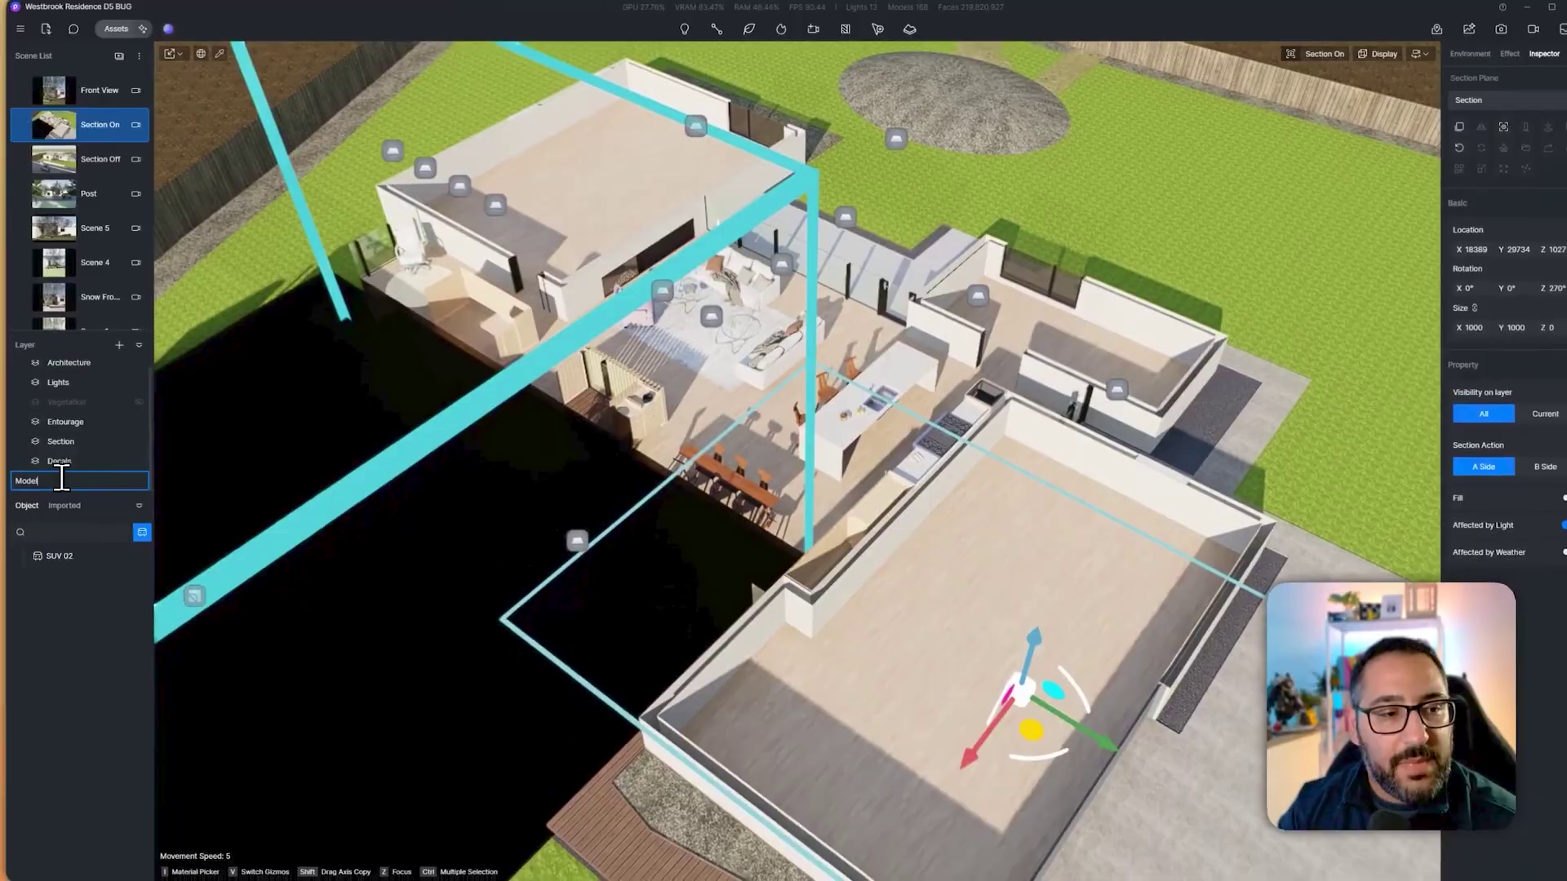
key(Return)
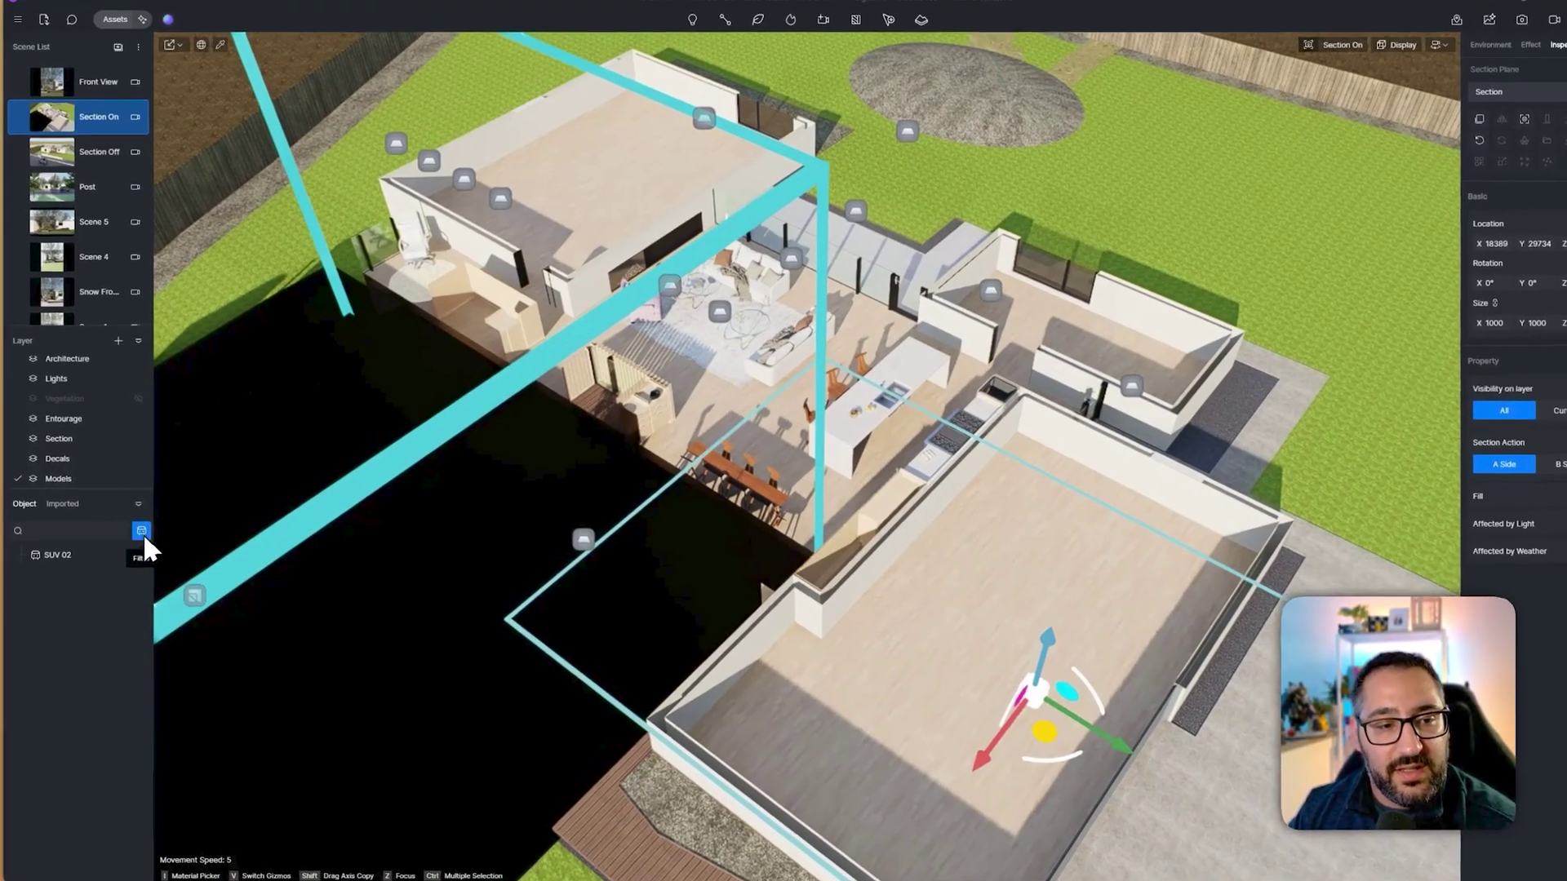
- Filter the object list to models and select the Westbrook Residence model to view its full extent
click(142, 531)
click(202, 578)
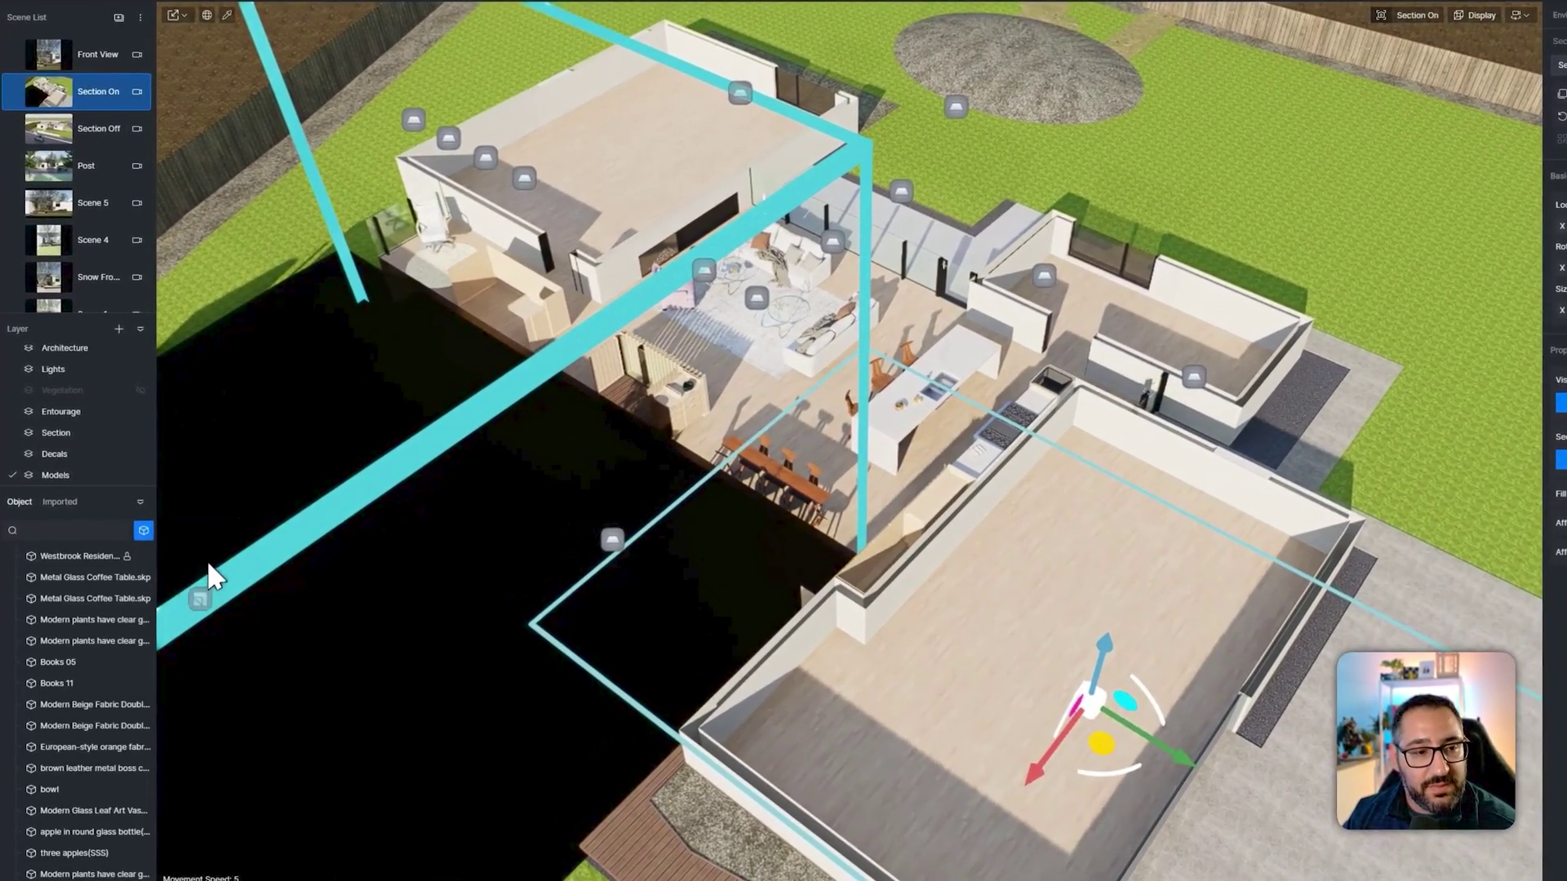
click(72, 555)
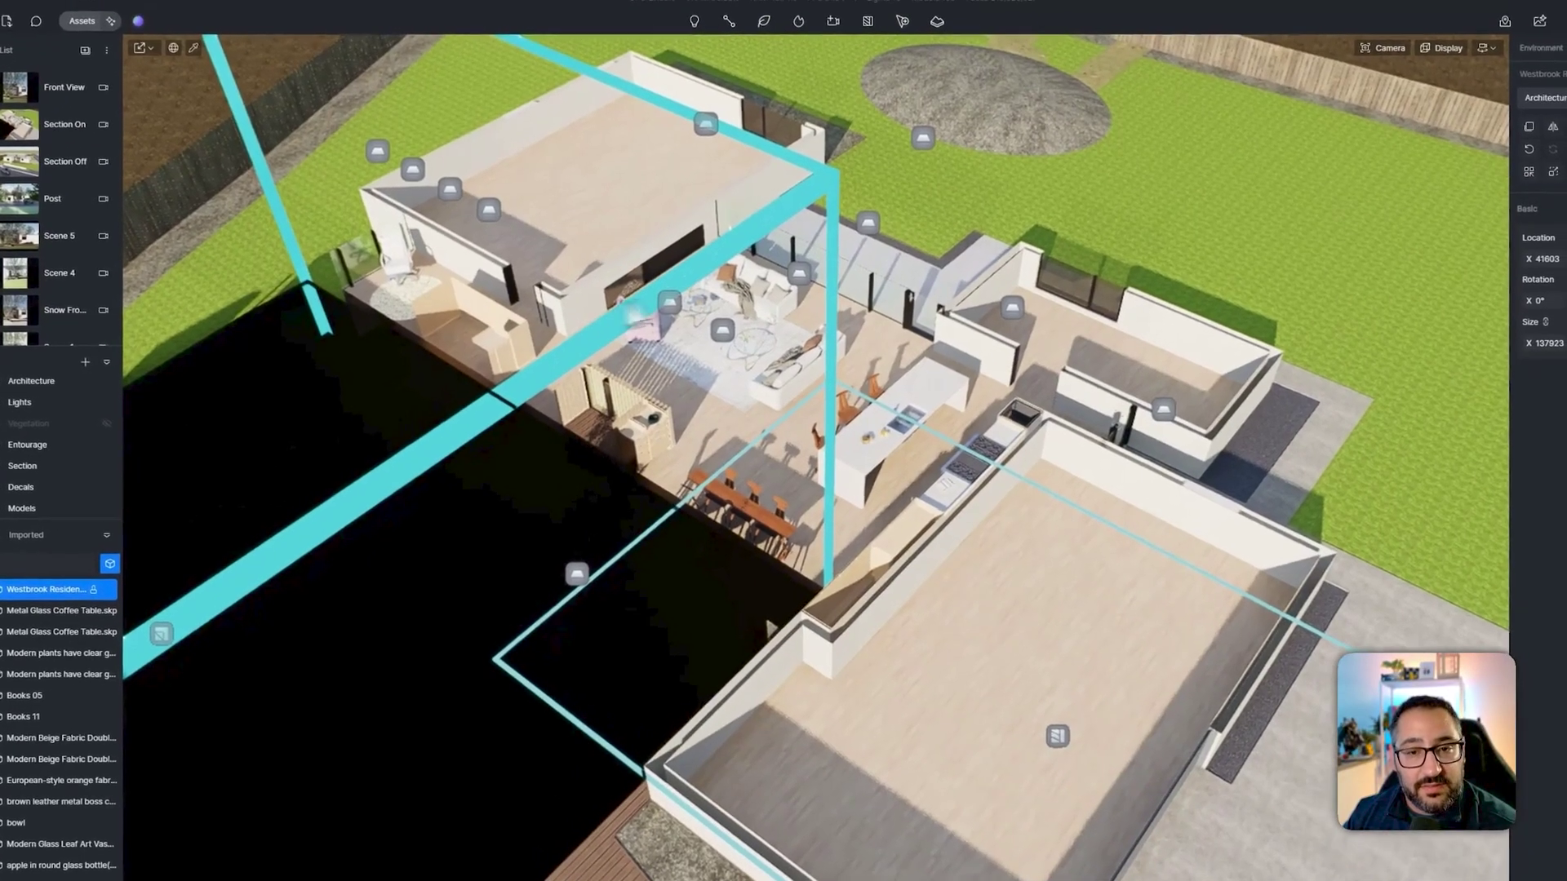
right_drag(677, 326, 644, 133)
scroll(702, 286, down, 10)
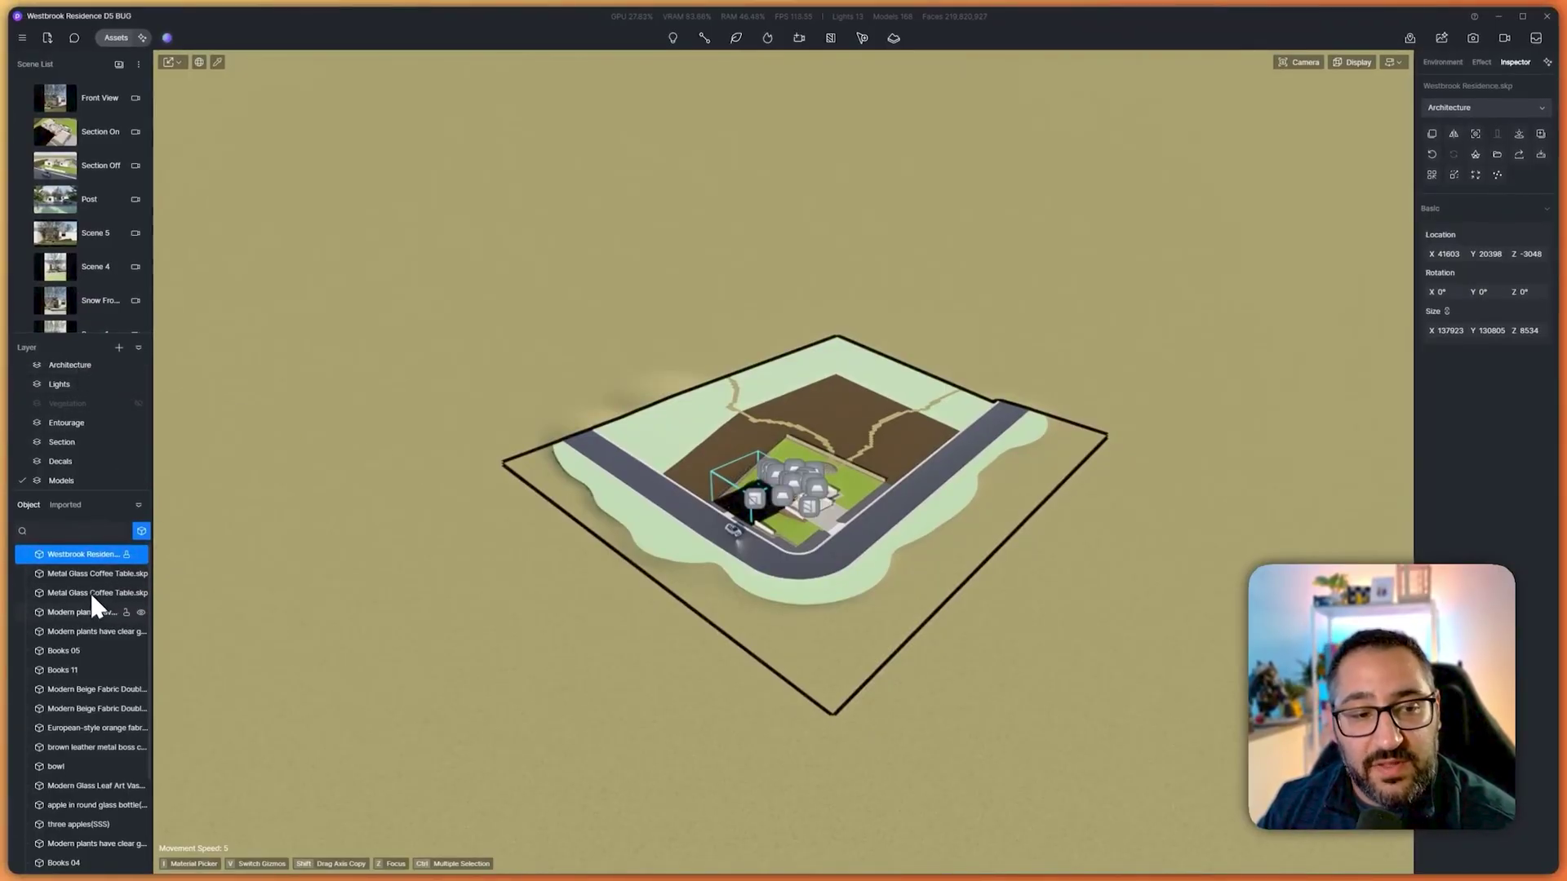
- Select the first Metal Glass Coffee Table in the object list and focus the view on it
click(76, 574)
key(z)
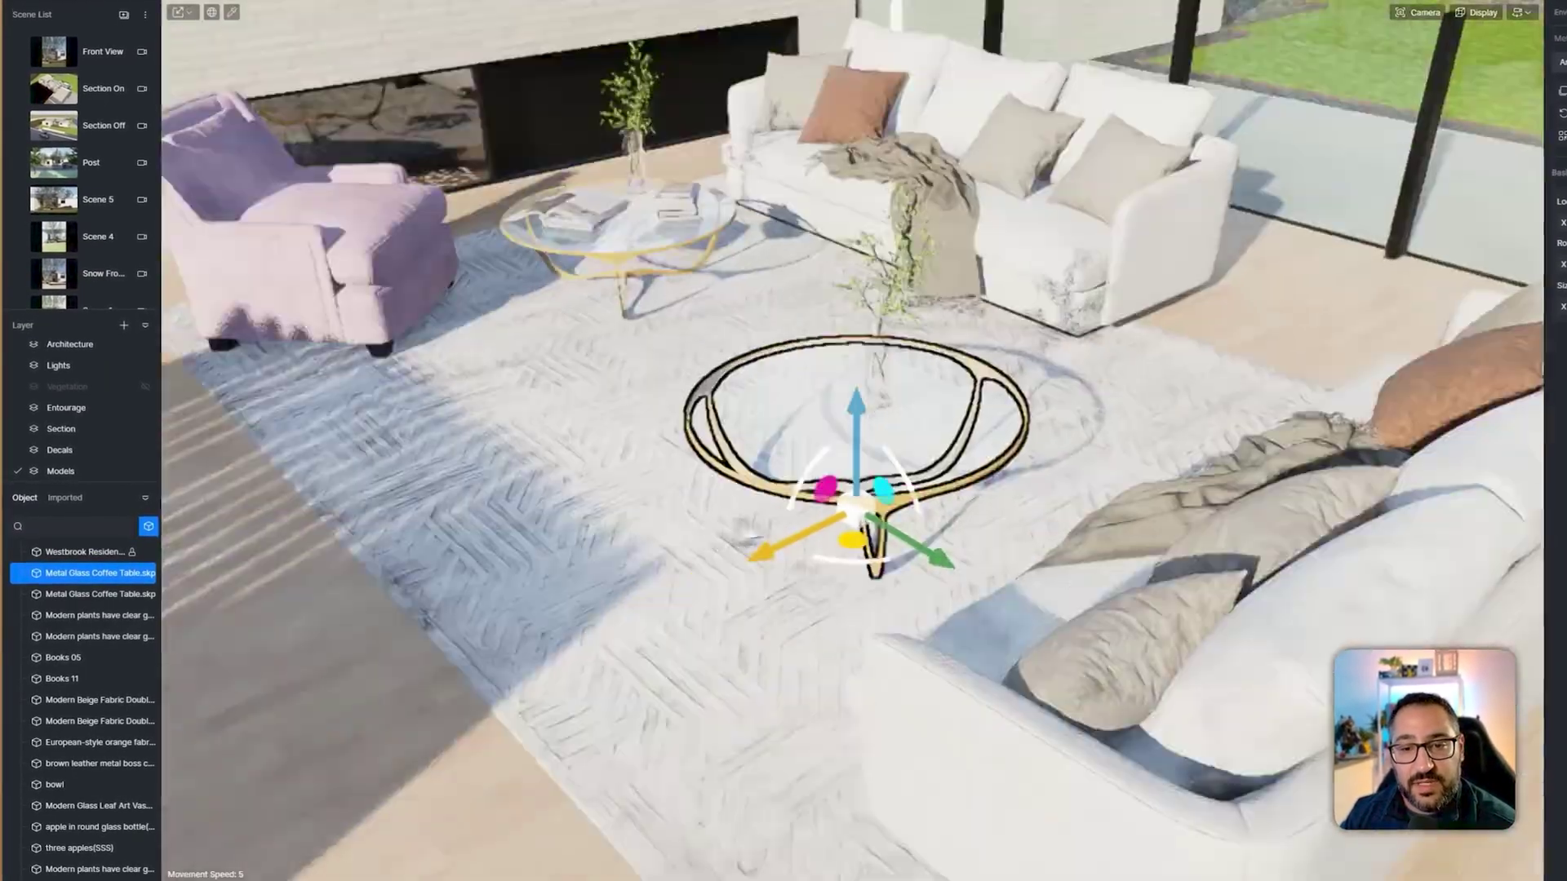
scroll(874, 450, down, 5)
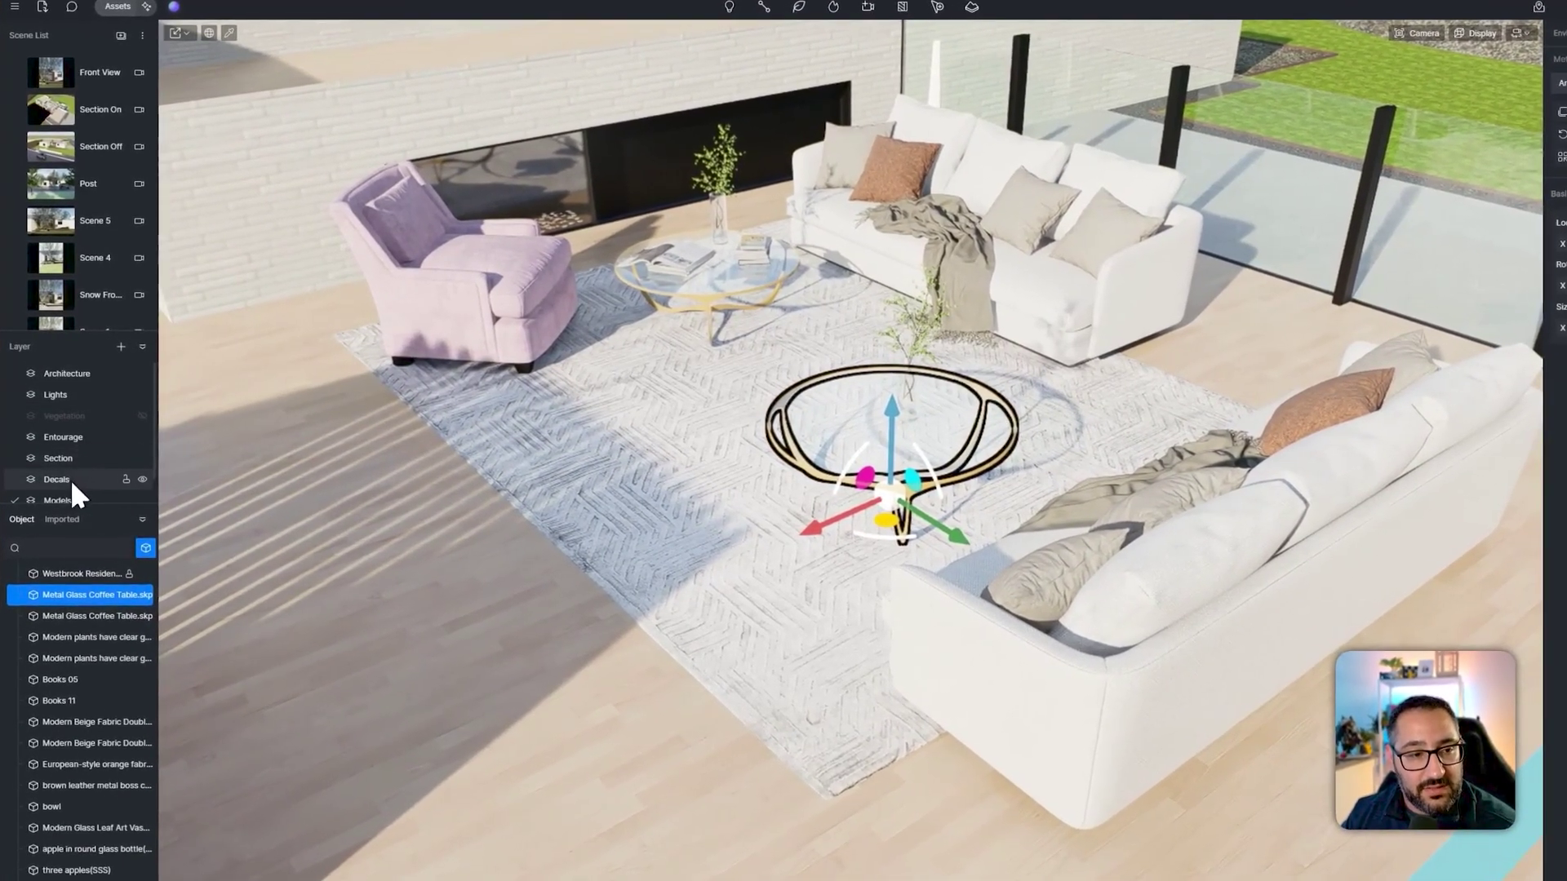
- Add a layer named Furniture at the end of the layer list
scroll(72, 482, down, 1)
double_click(72, 490)
text(Furniture)
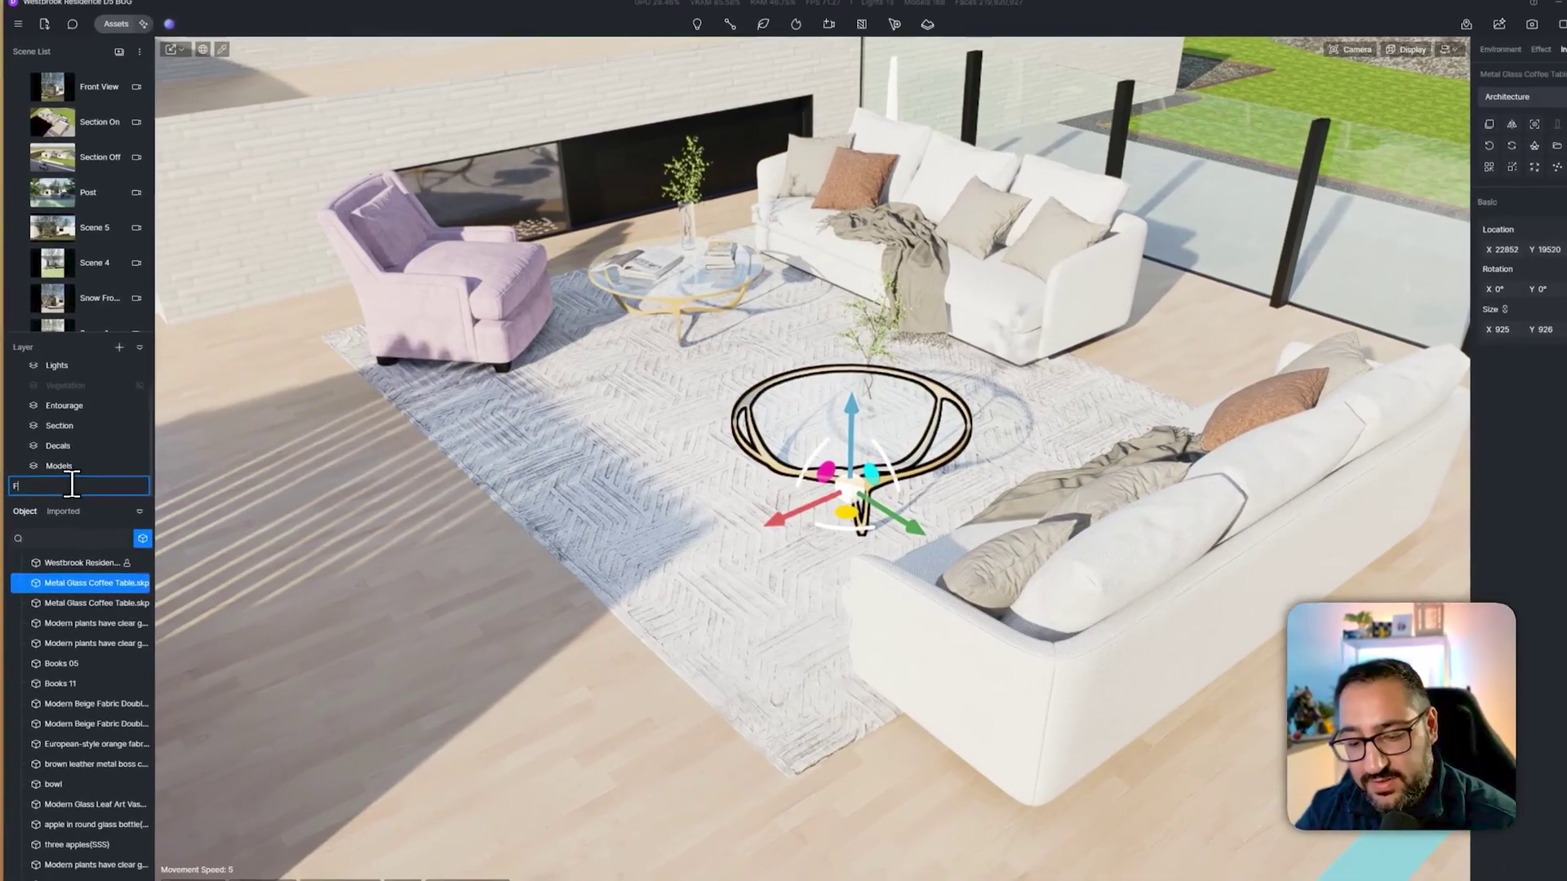
key(Return)
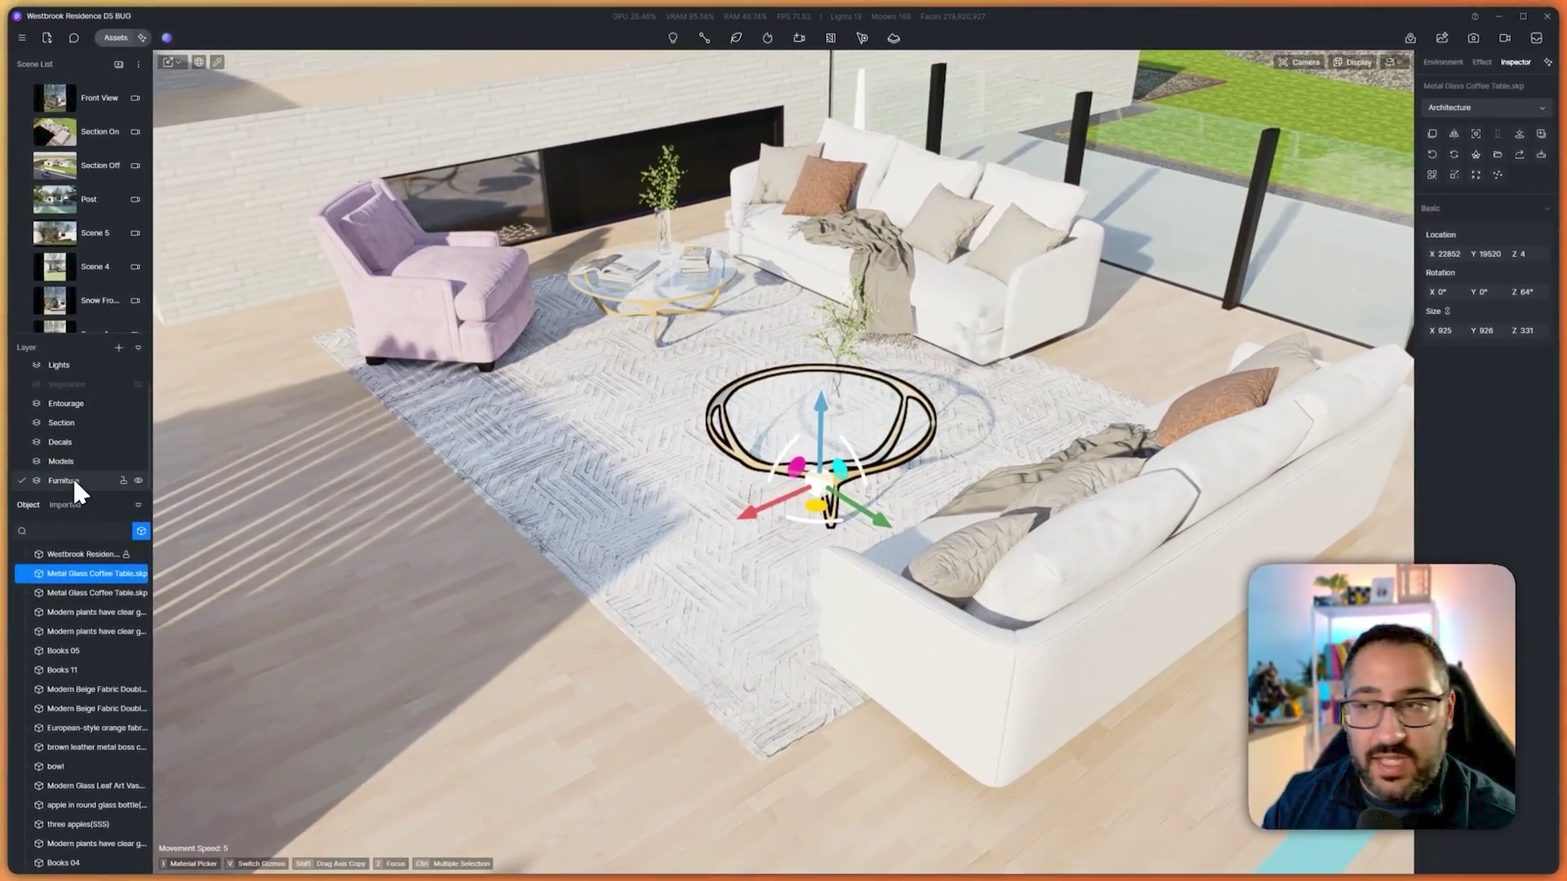
- Assign the selected glass coffee table and the nearest beige fabric sofa to the Furniture layer
click(1473, 107)
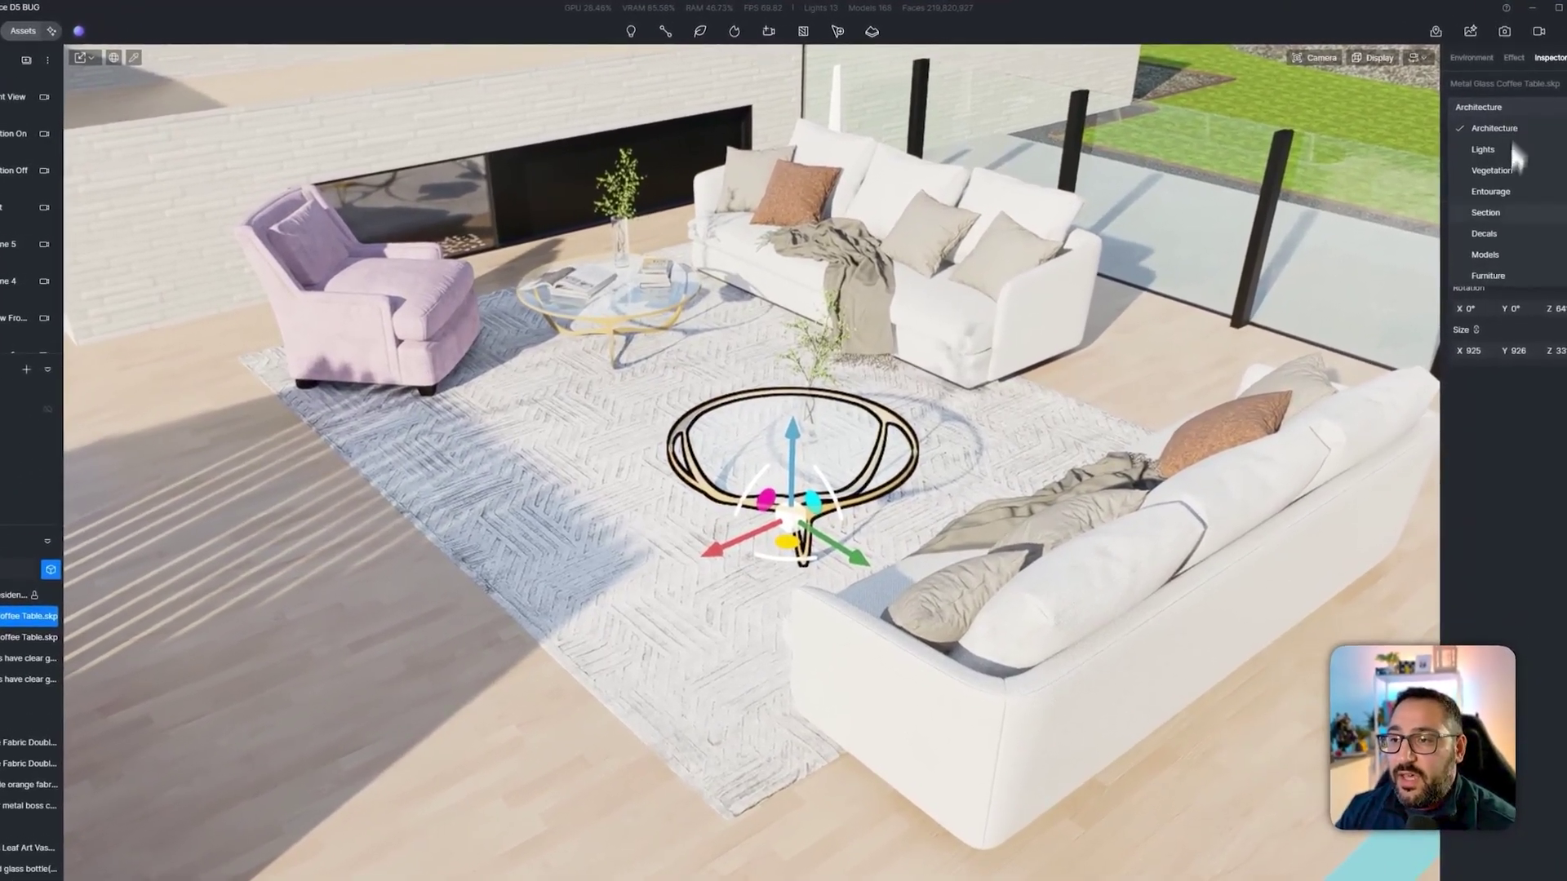
click(1488, 276)
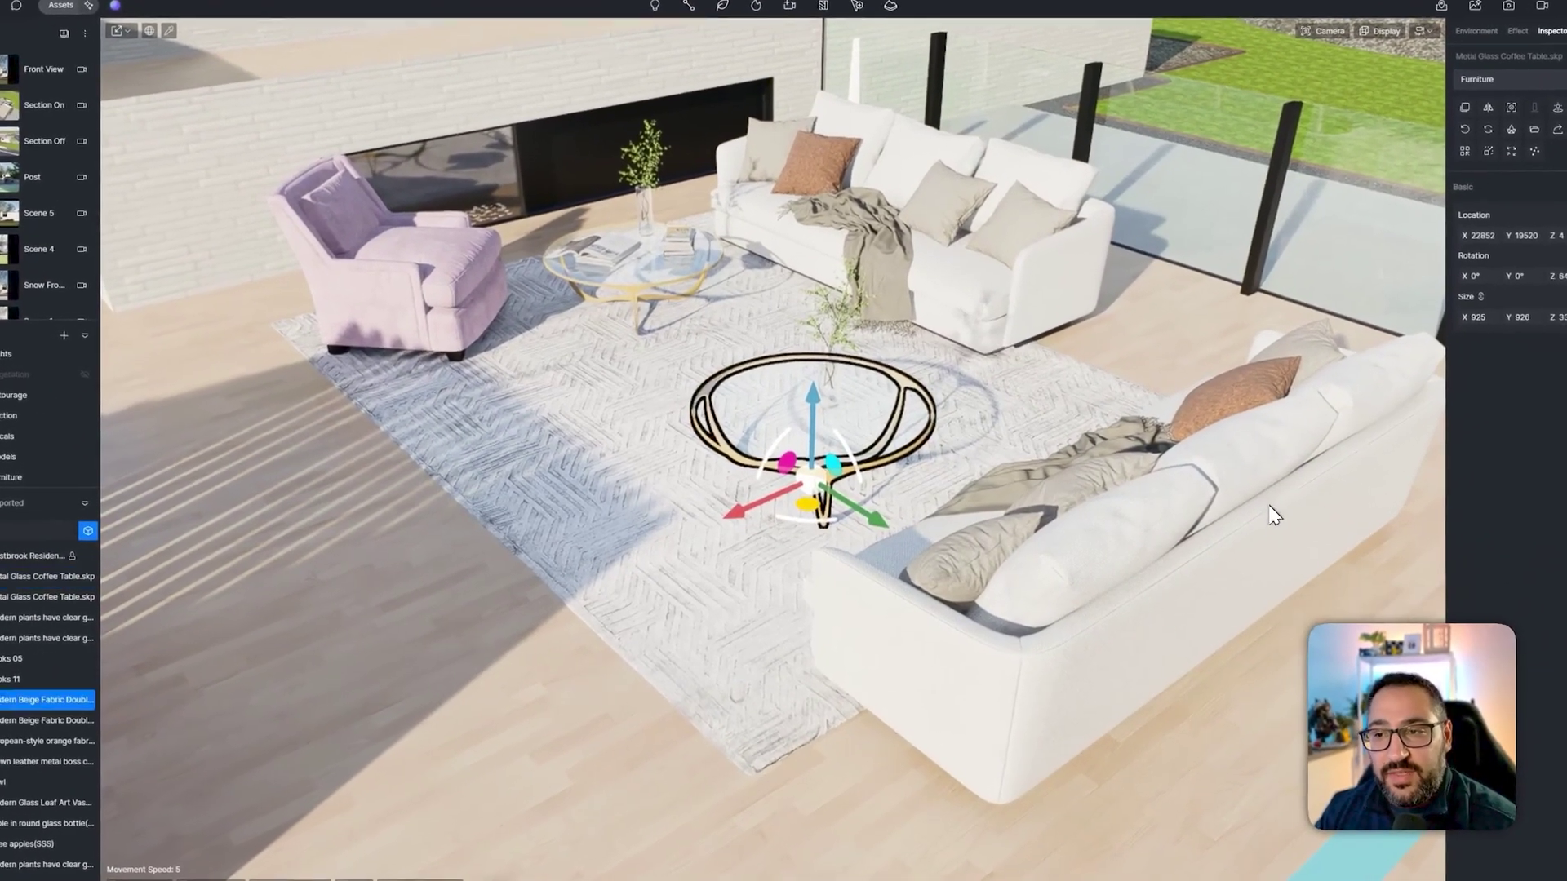
click(1267, 453)
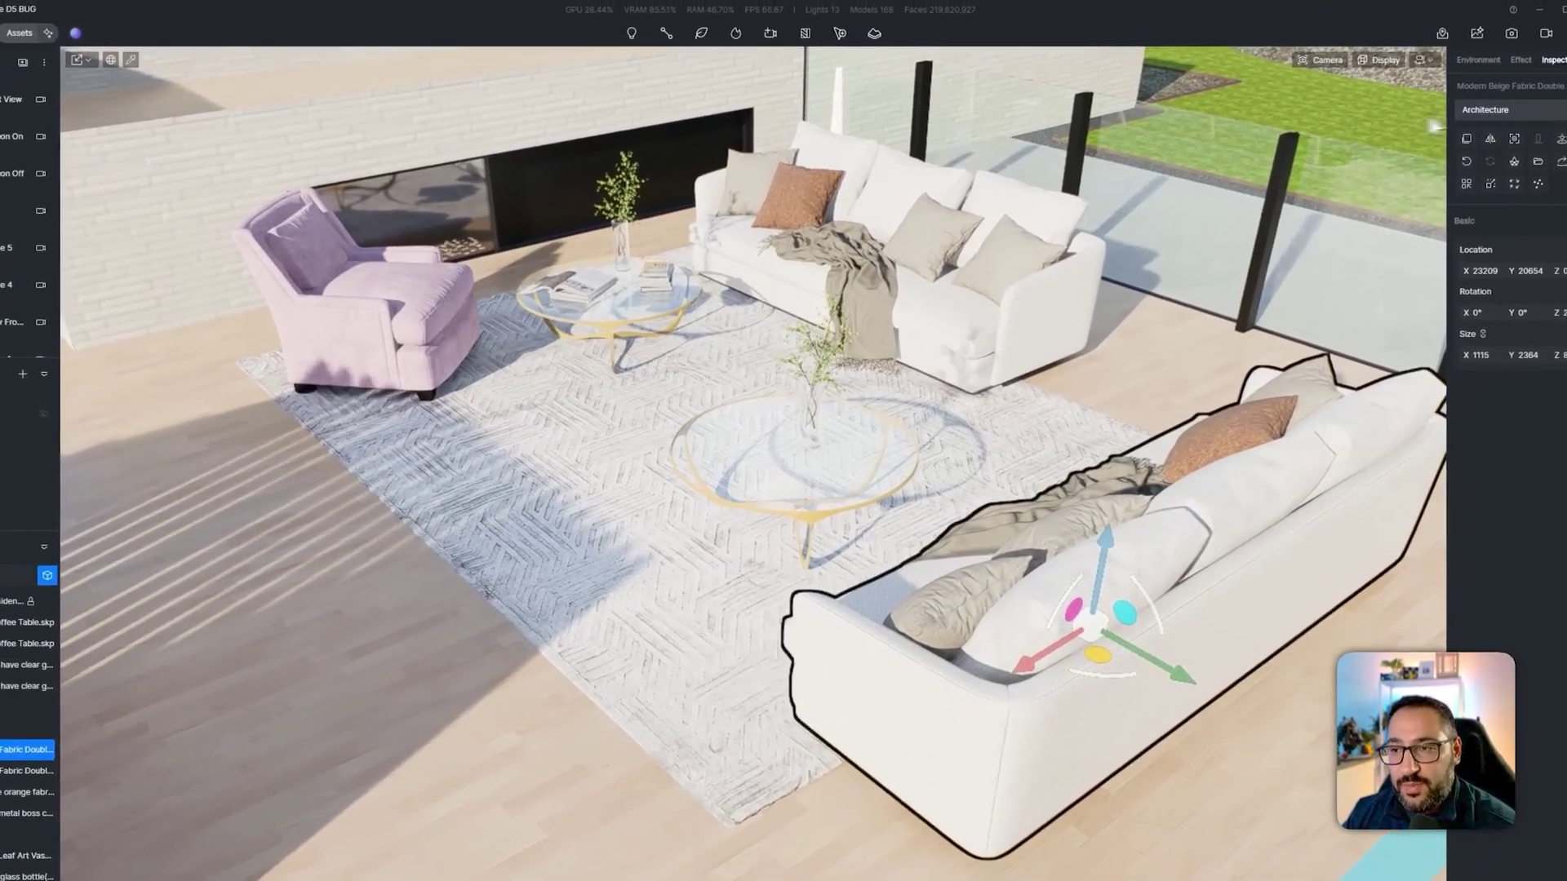
click(1559, 71)
click(1523, 282)
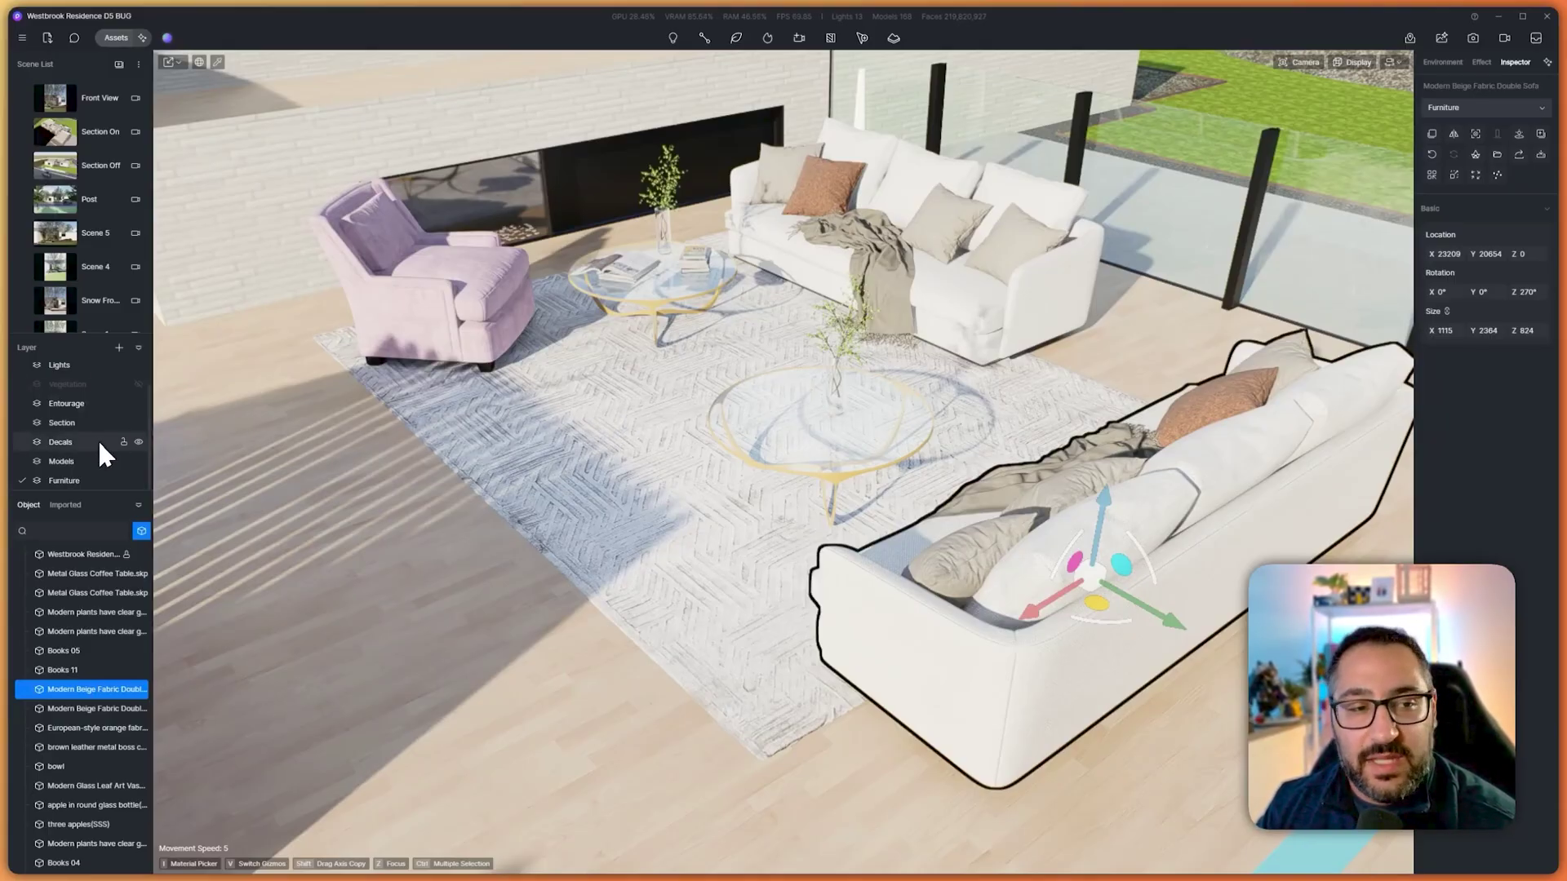
scroll(90, 426, up, 1)
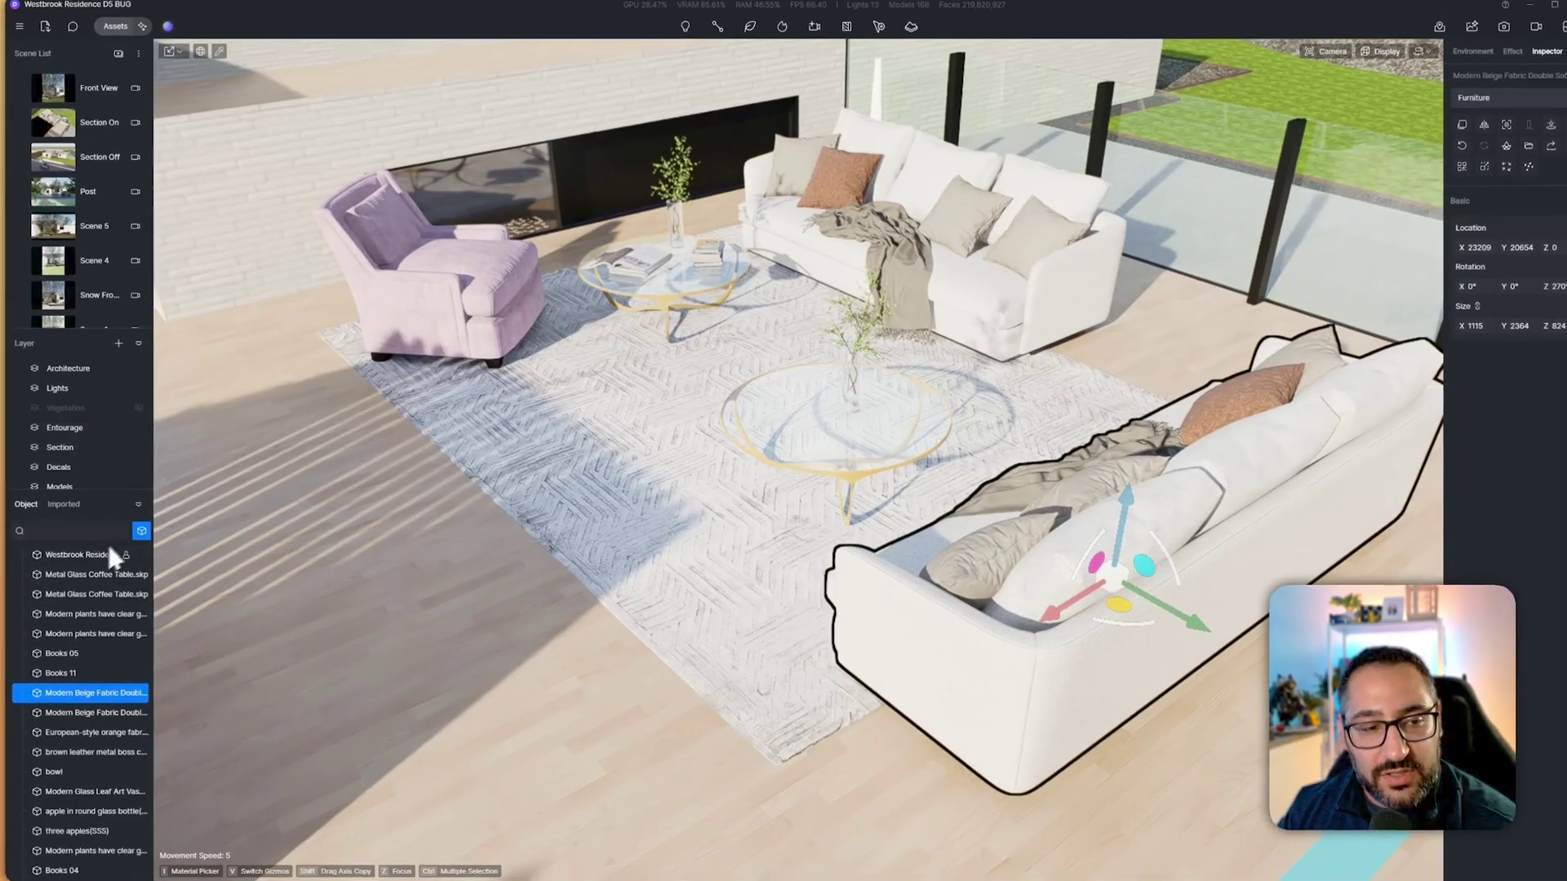
click(141, 532)
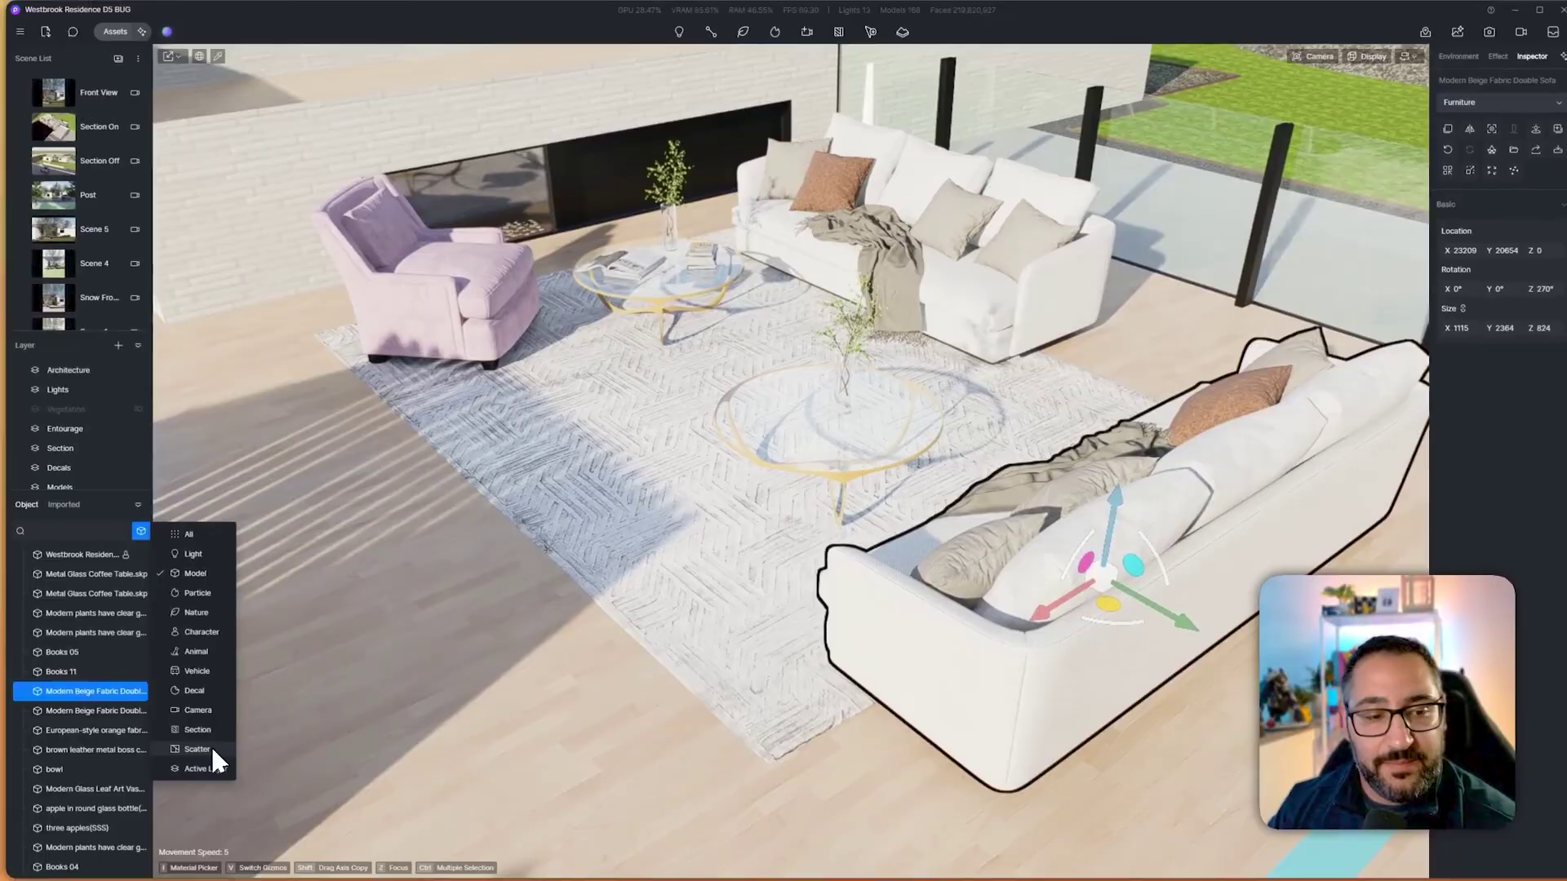
click(516, 411)
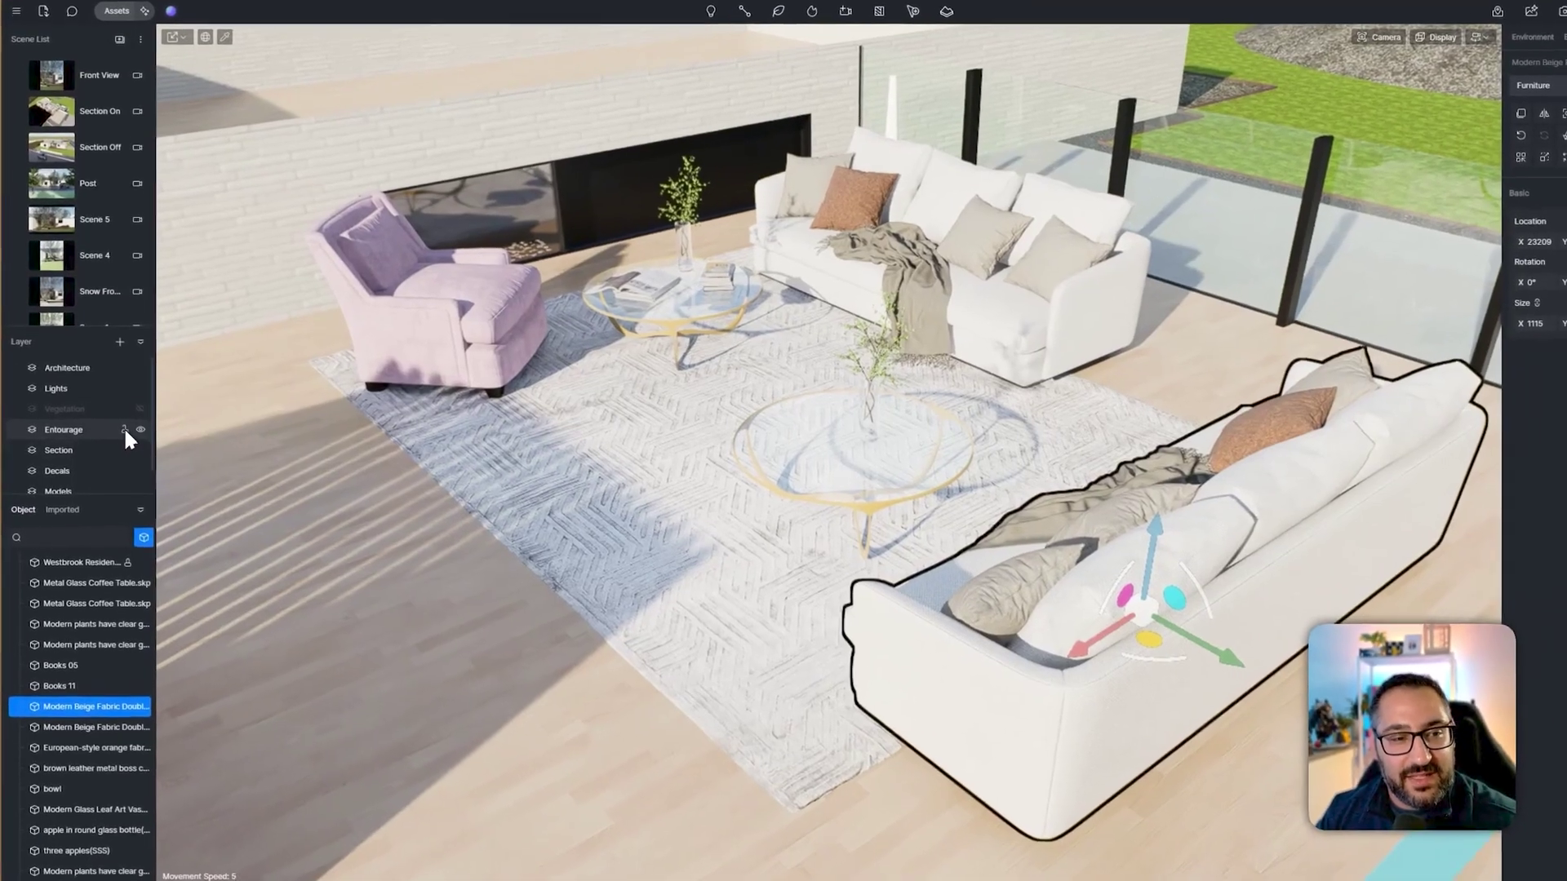
- Lock the Entourage layer and try to select the couple standing by the road
click(124, 430)
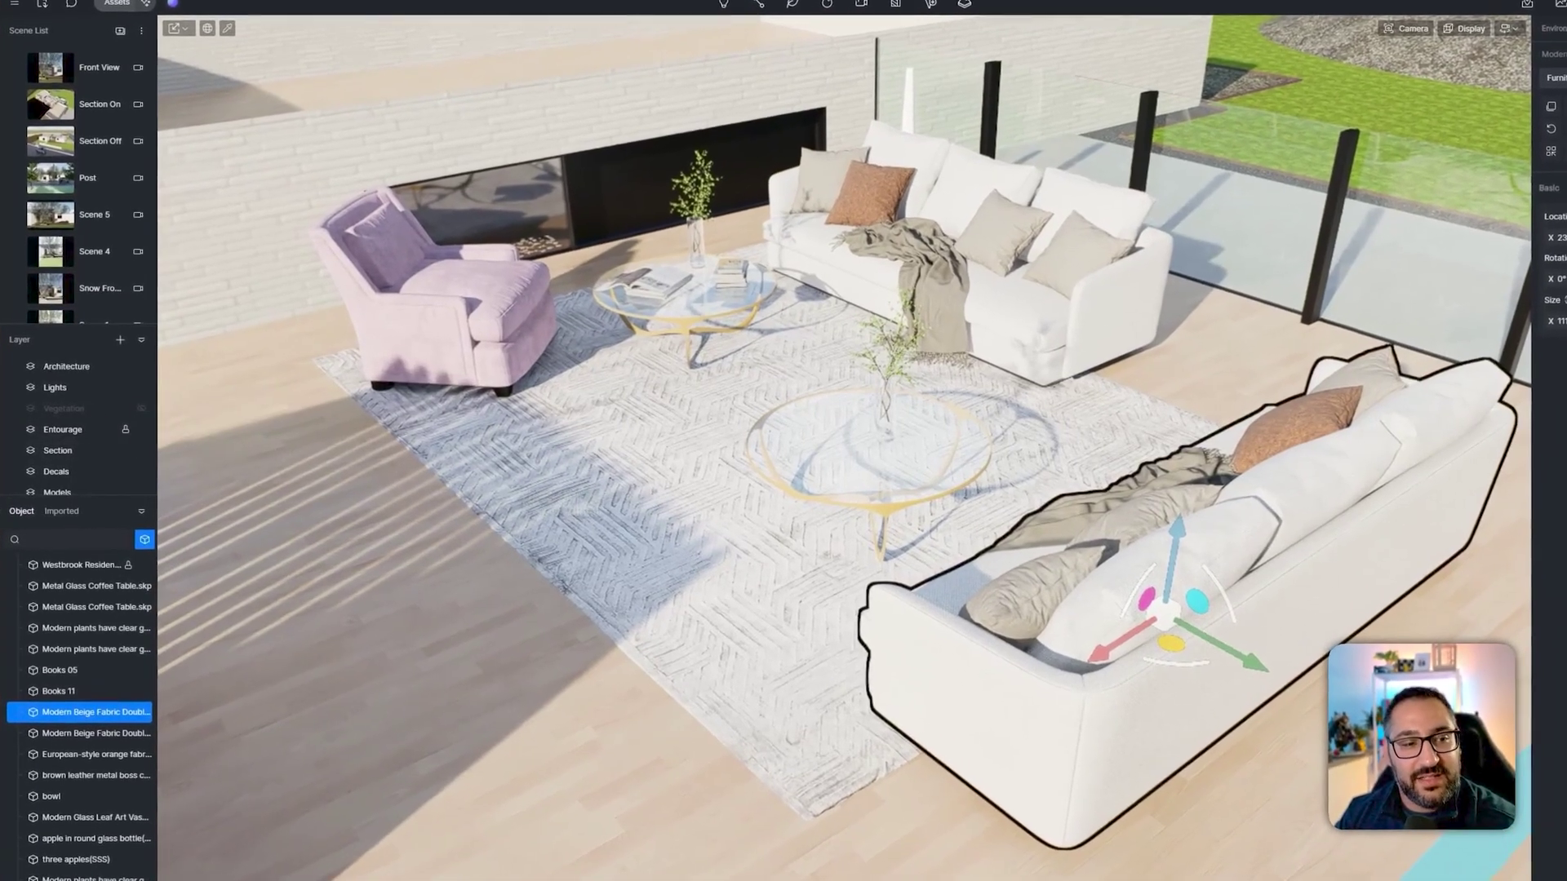
right_drag(735, 458, 413, 384)
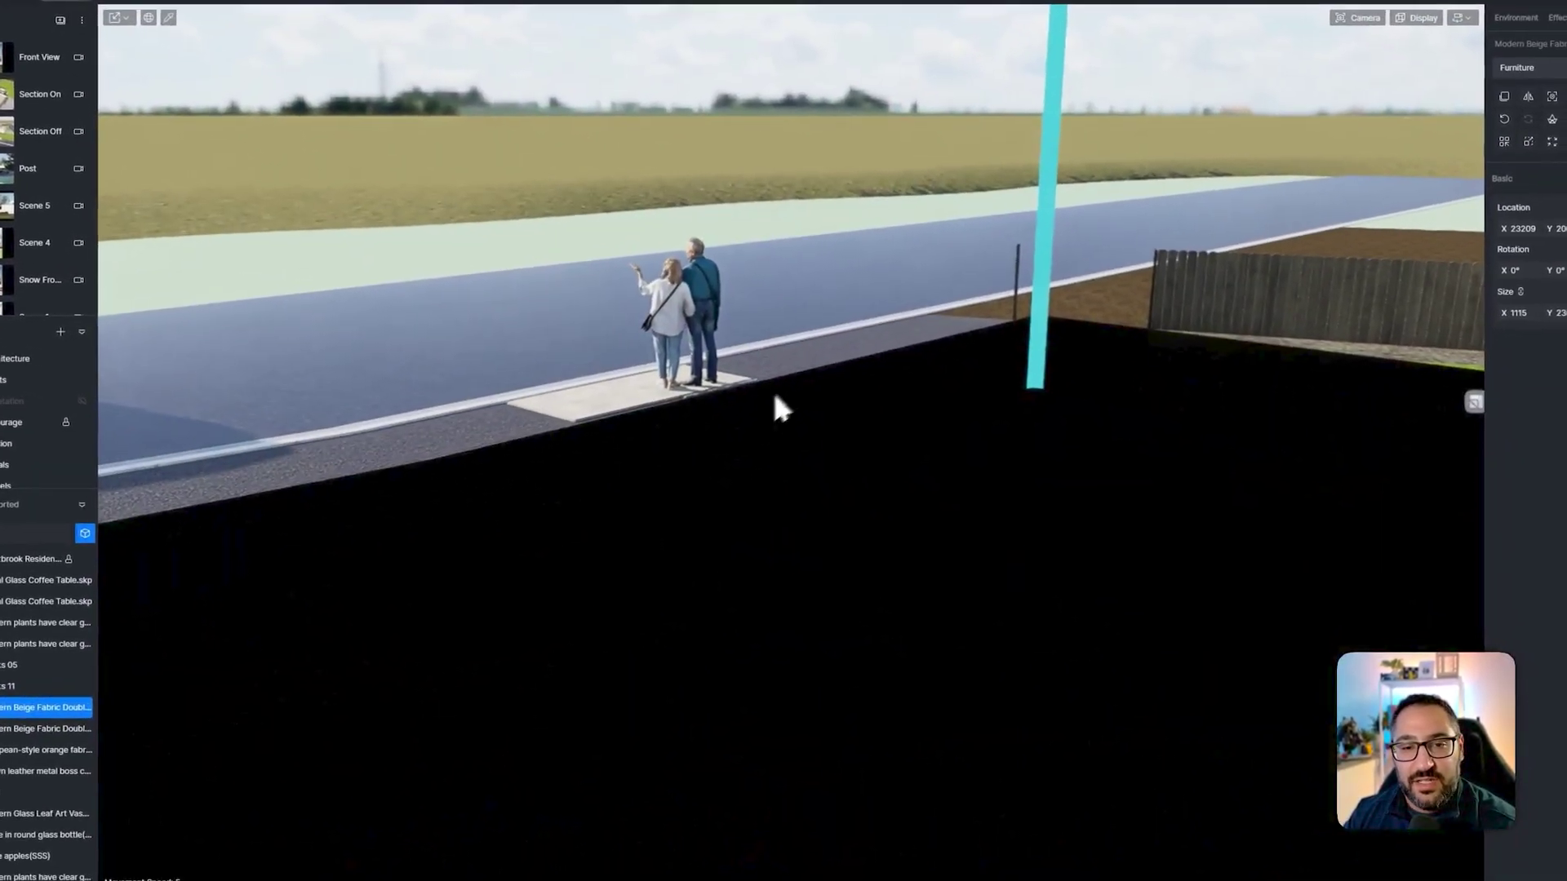
click(716, 321)
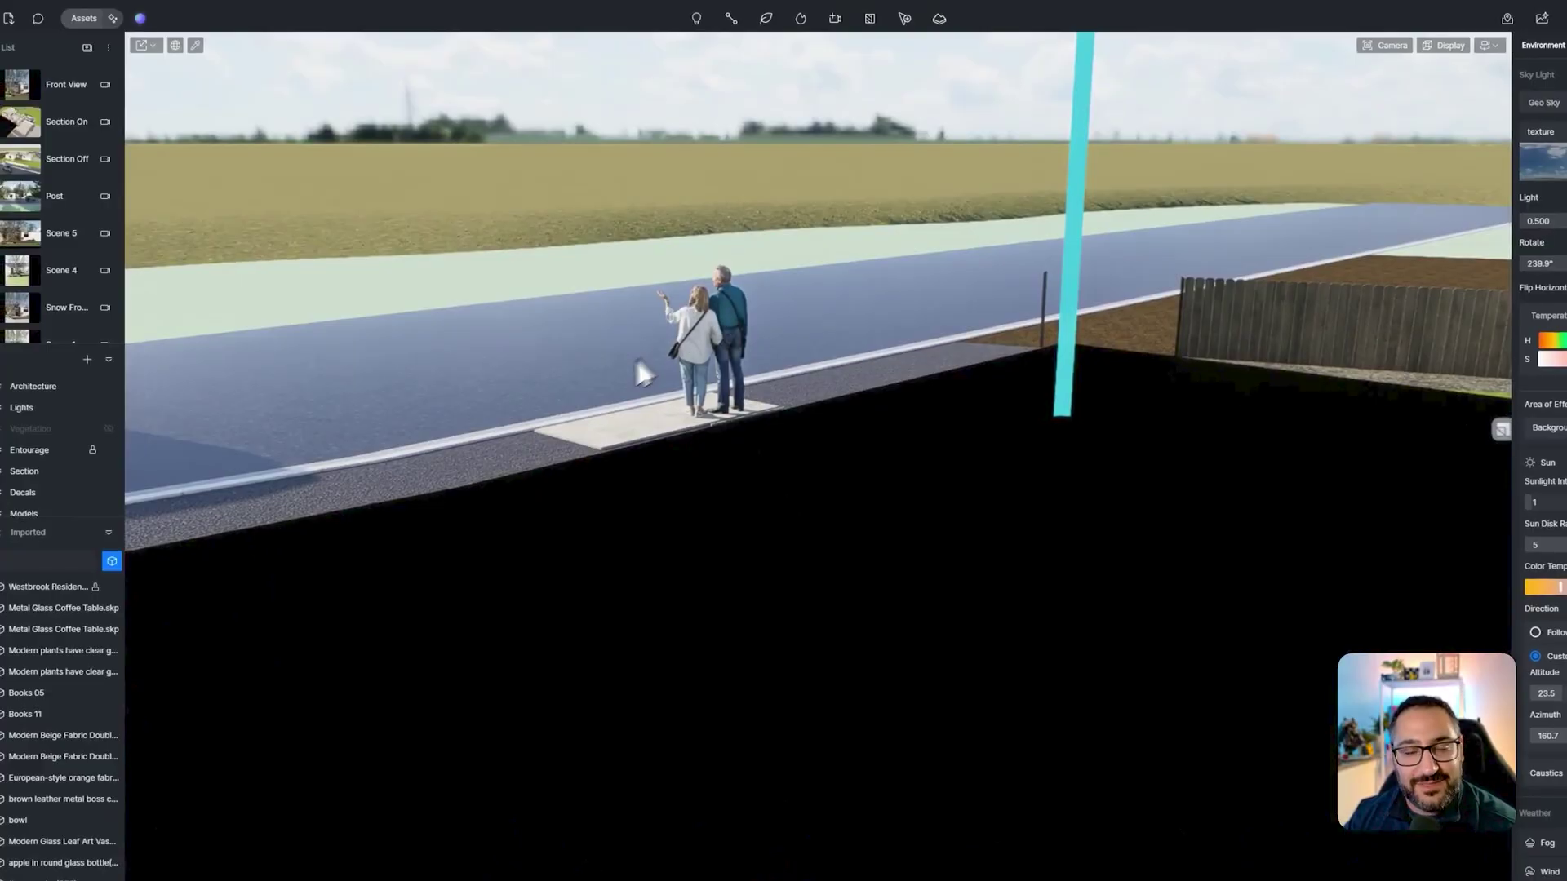